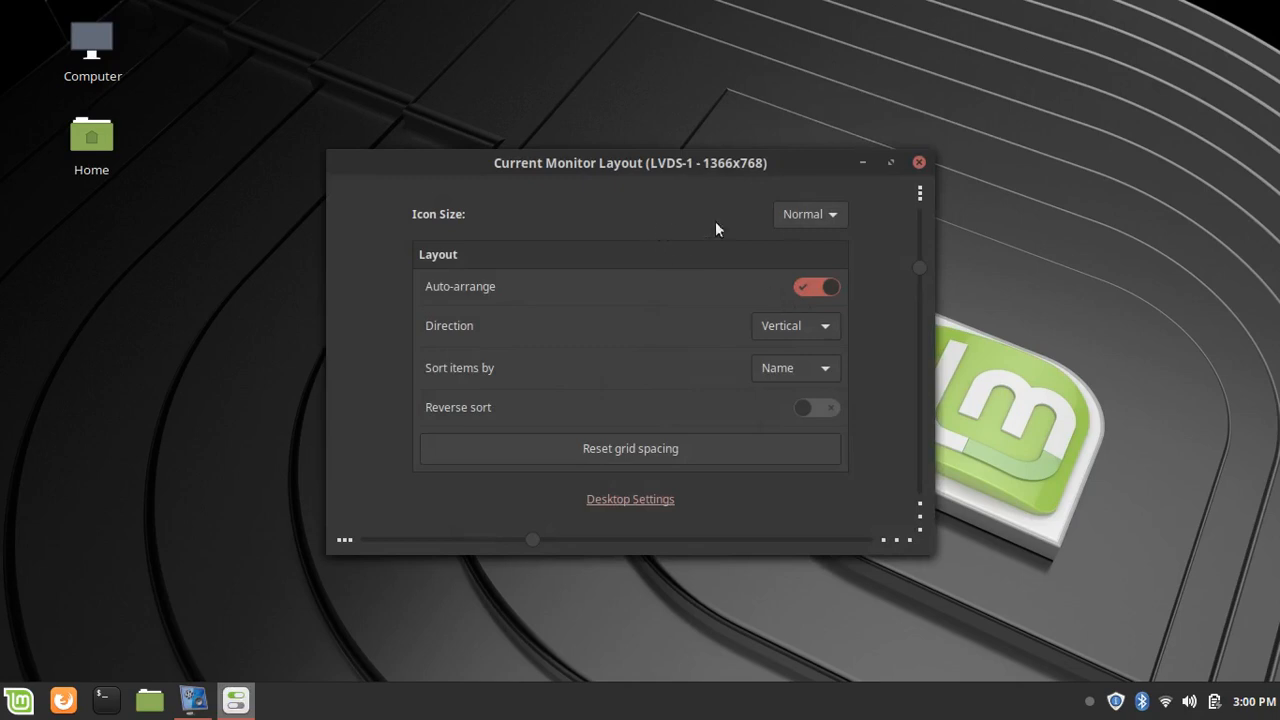
Keep the desktop icon size at Normal, minimize the horizontal icon spacing and slightly tighten the vertical spacing, closing the layout settings
click(835, 214)
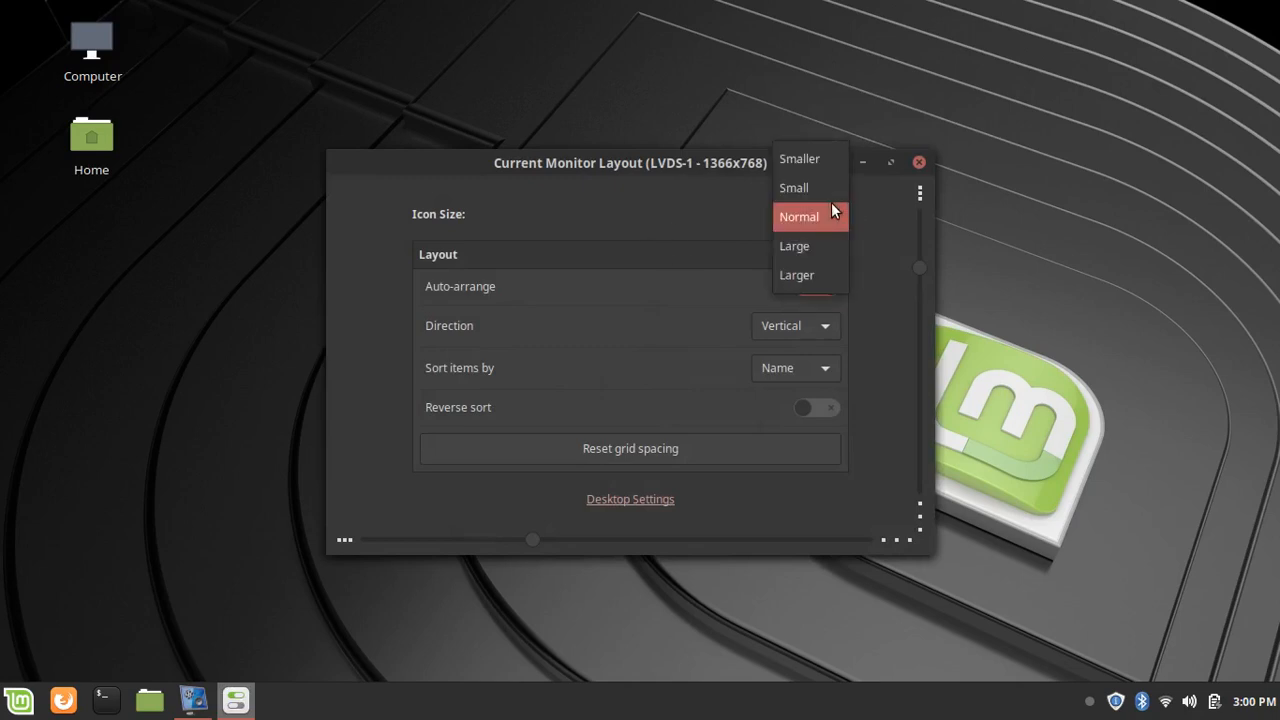
click(833, 210)
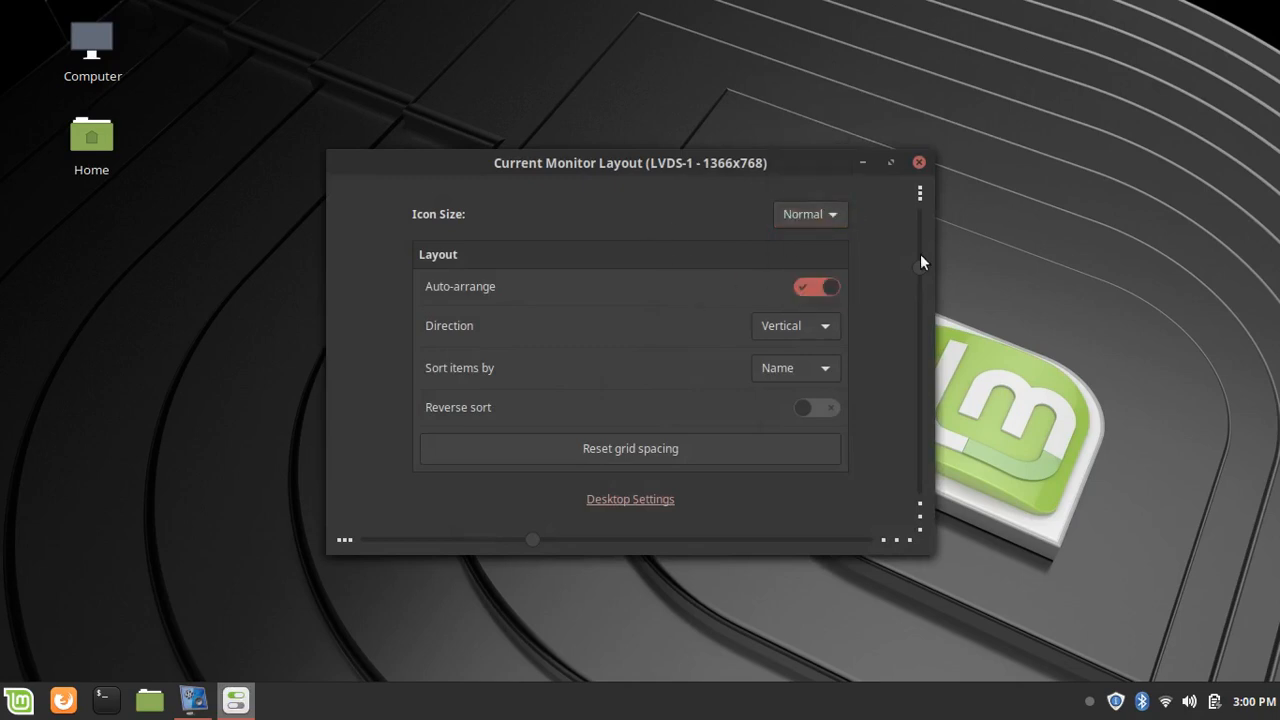
drag(919, 271, 919, 490)
drag(829, 625, 749, 197)
drag(525, 537, 310, 460)
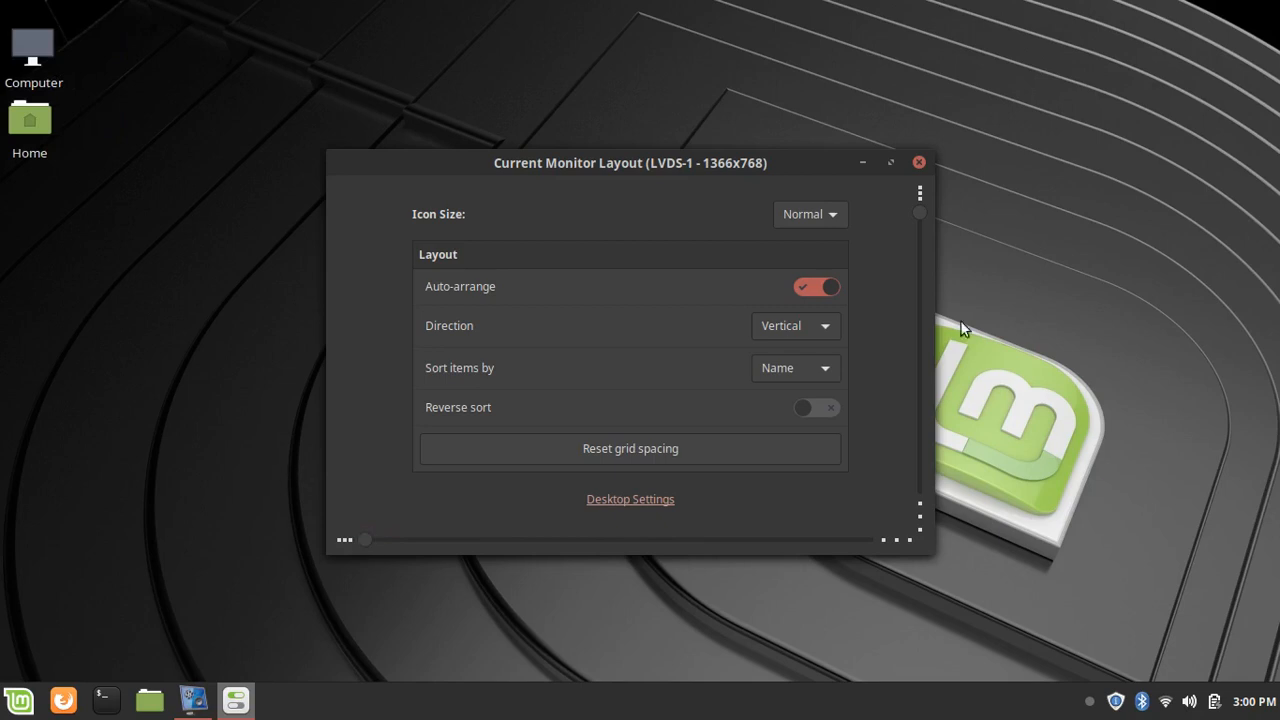
drag(919, 215, 914, 245)
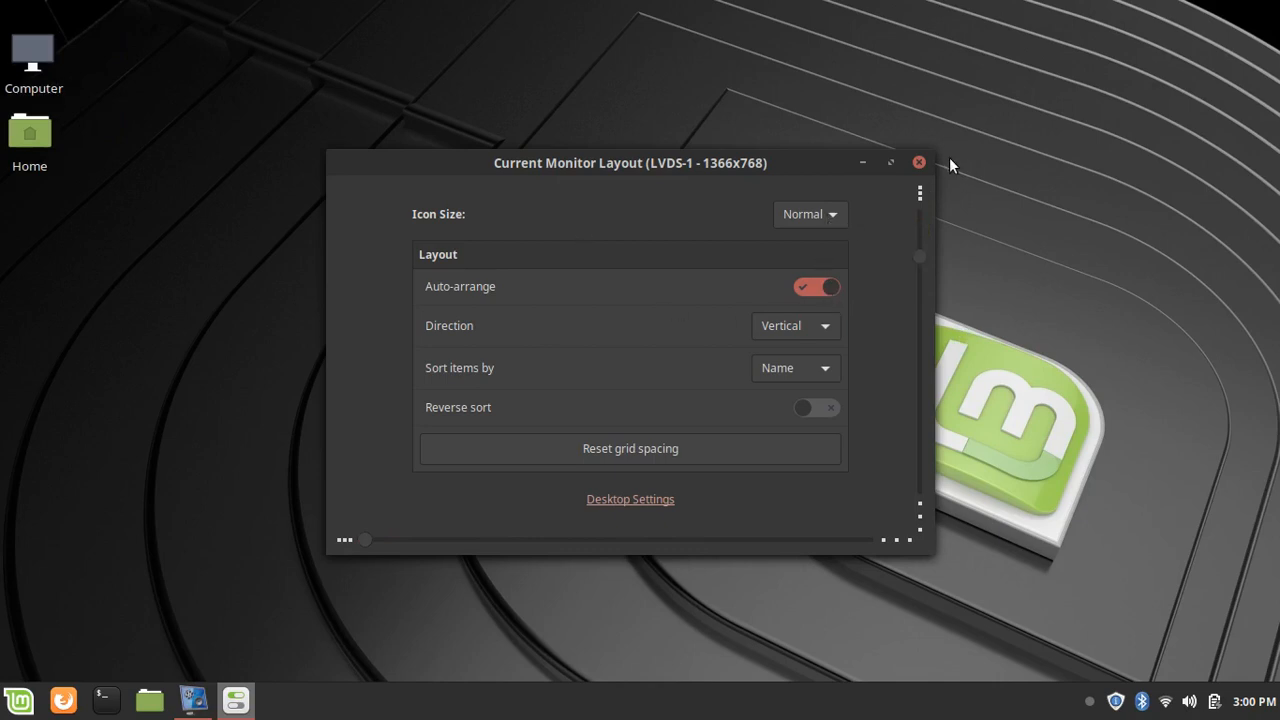
click(917, 161)
right_click(895, 155)
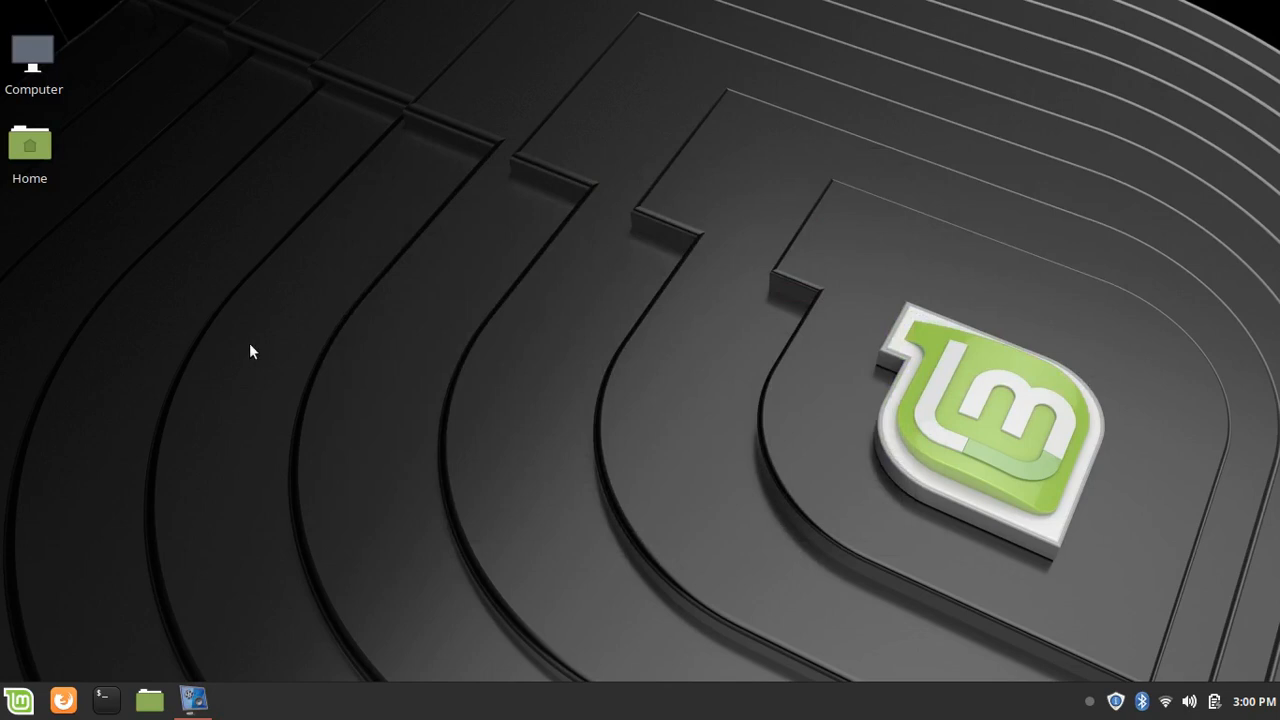
Open the Welcome Screen from the Preferences category of the applications
click(18, 700)
mouse_move(196, 553)
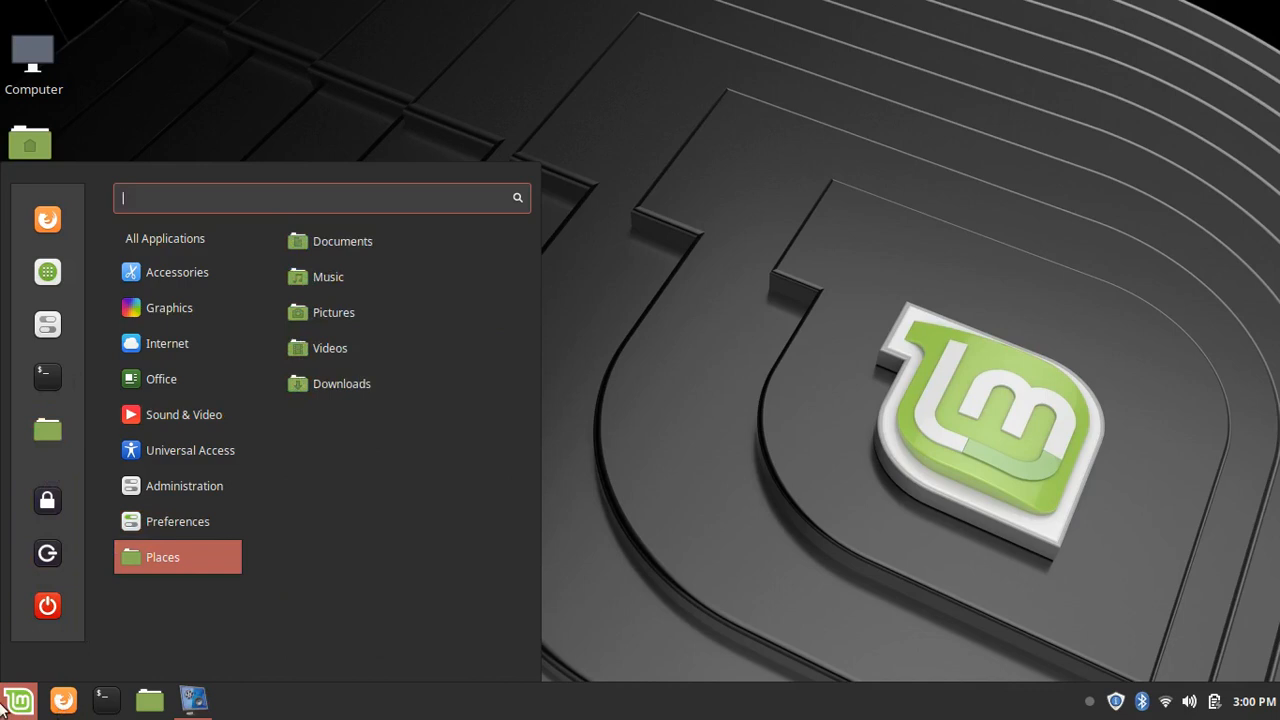
mouse_move(207, 527)
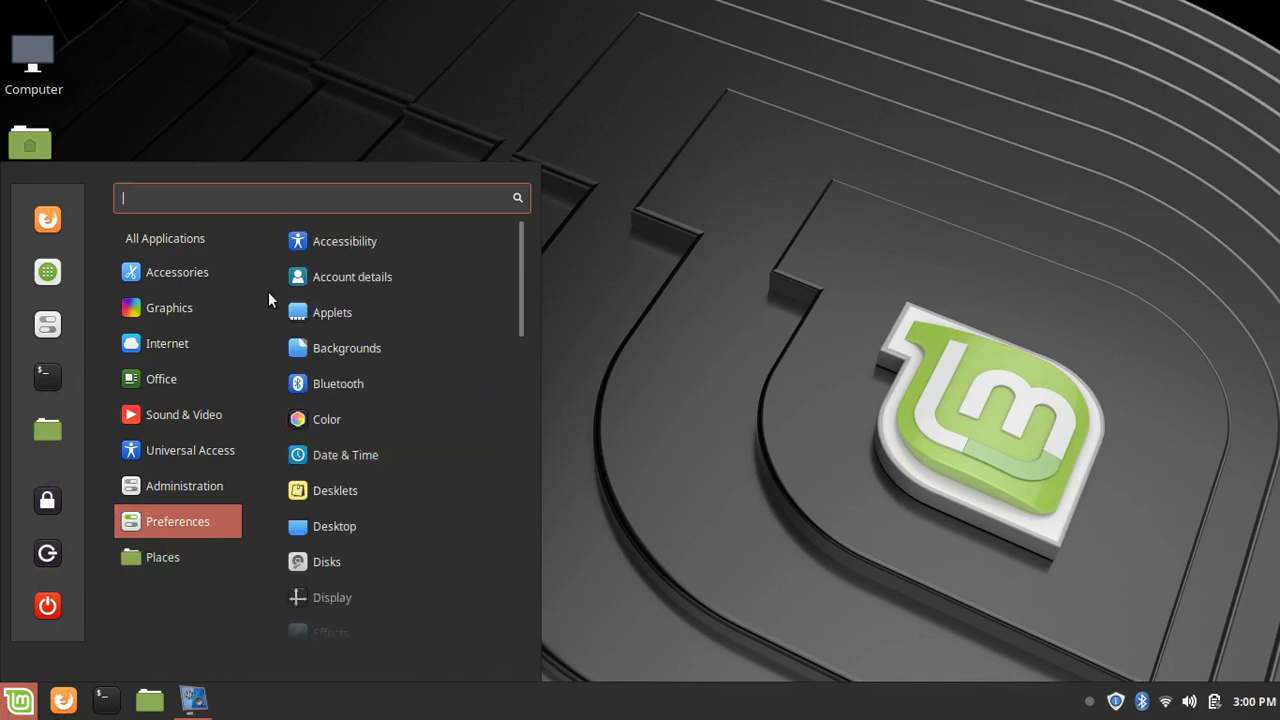
scroll(431, 254, down, 10)
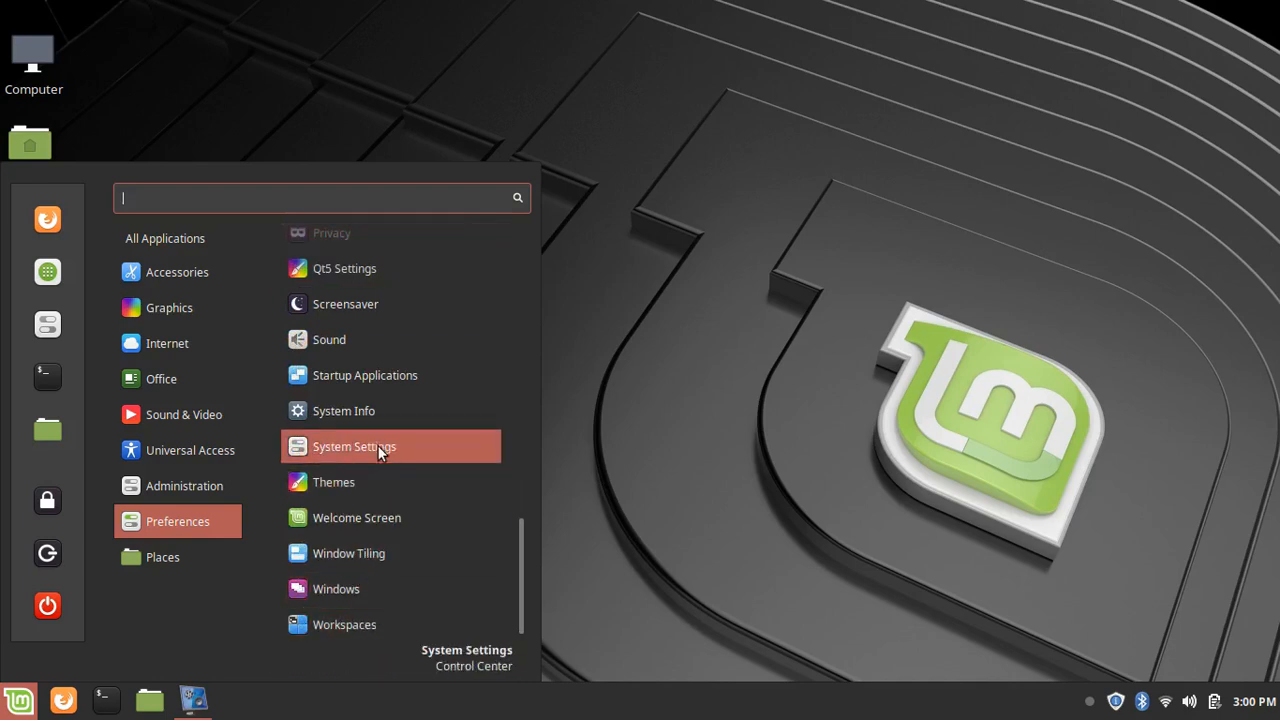
click(390, 517)
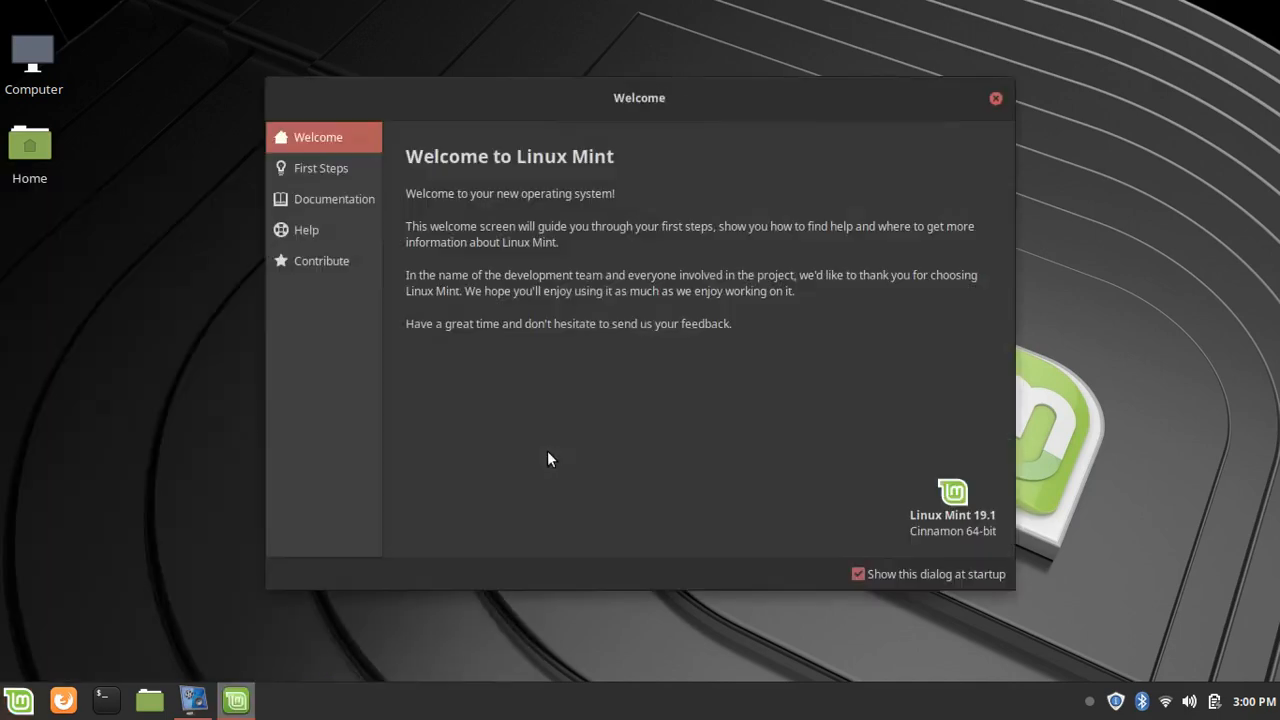
Read through the First Steps page of the Welcome window, from System Snapshots to Firewall
click(354, 166)
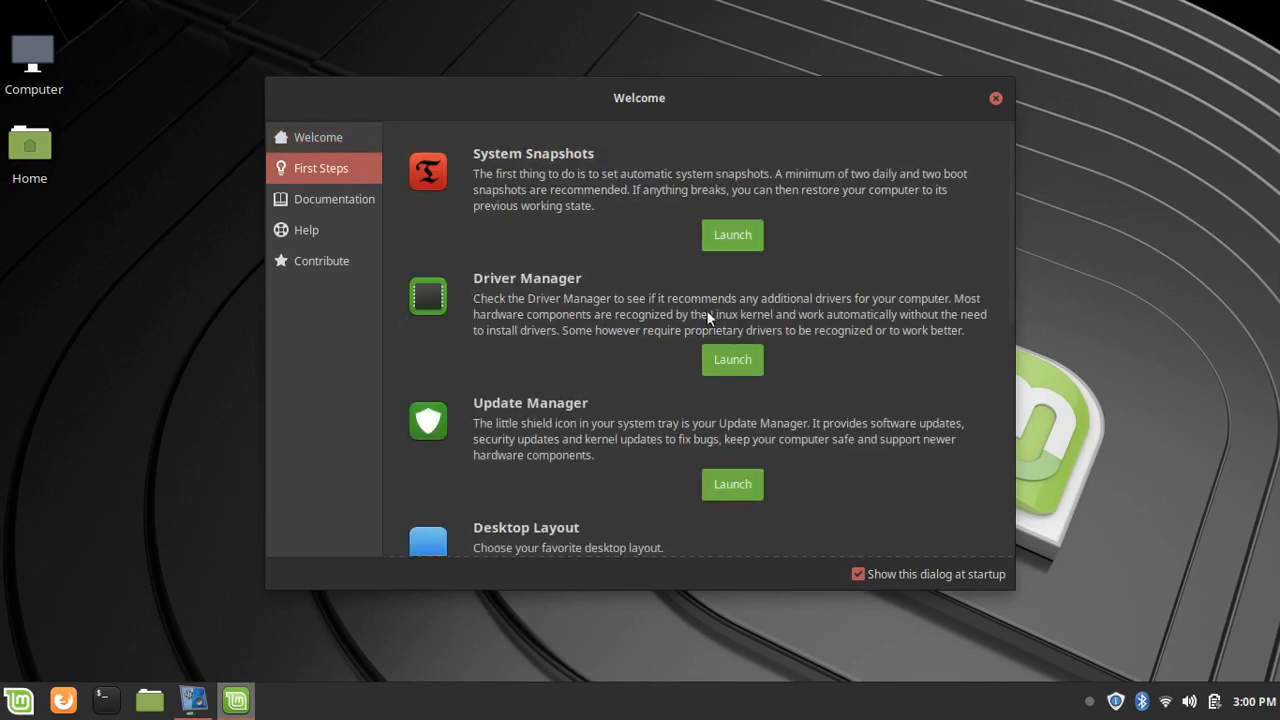
scroll(738, 335, down, 1)
scroll(738, 335, down, 5)
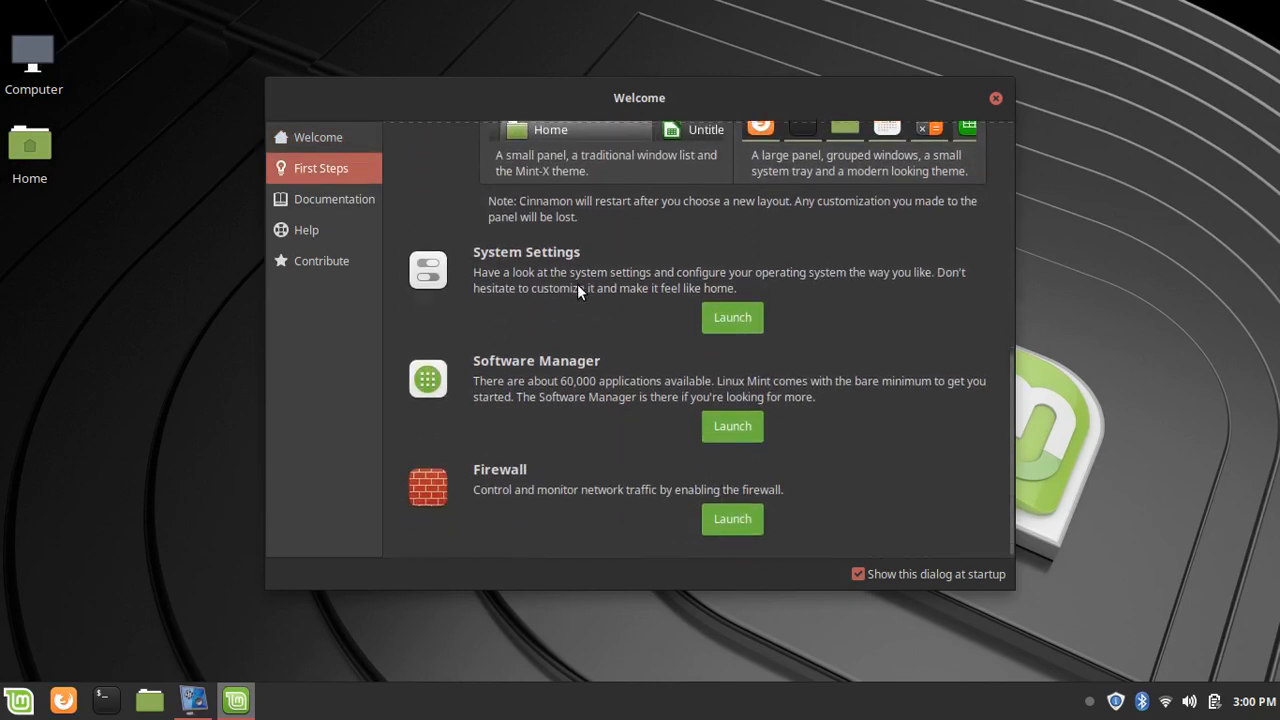
scroll(577, 288, up, 2)
scroll(792, 268, up, 2)
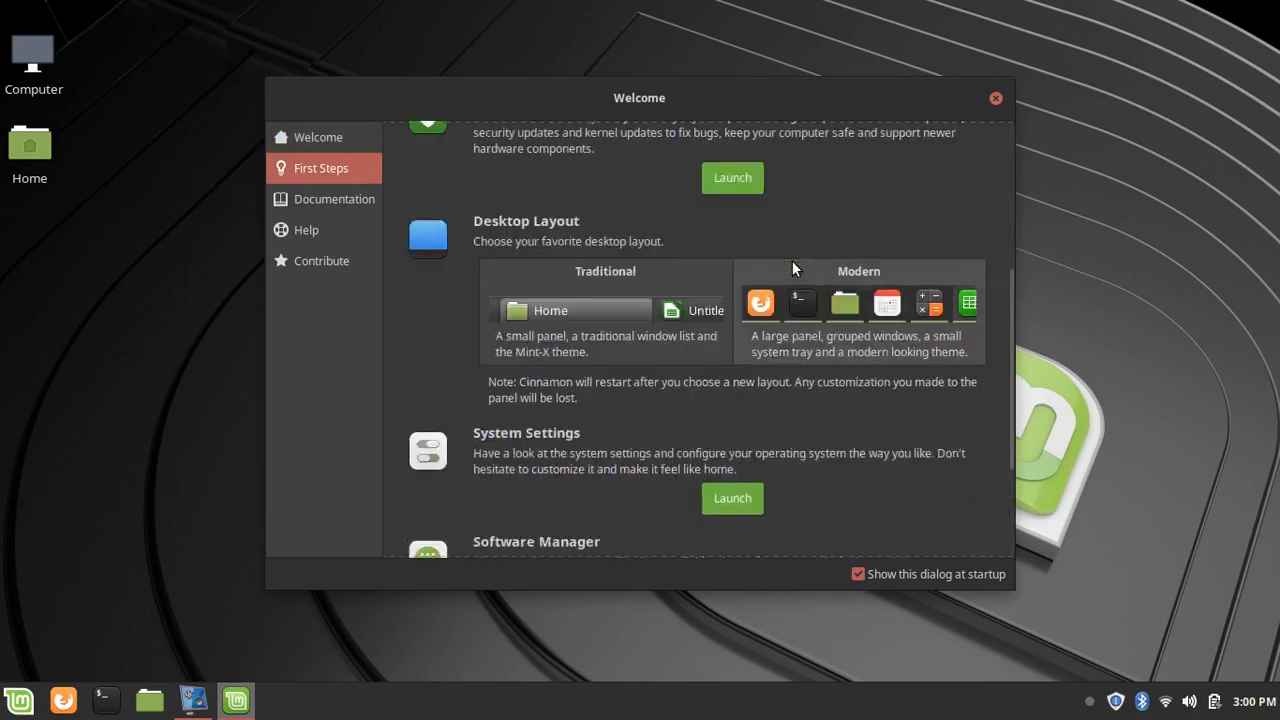
scroll(792, 260, up, 2)
scroll(791, 268, down, 1)
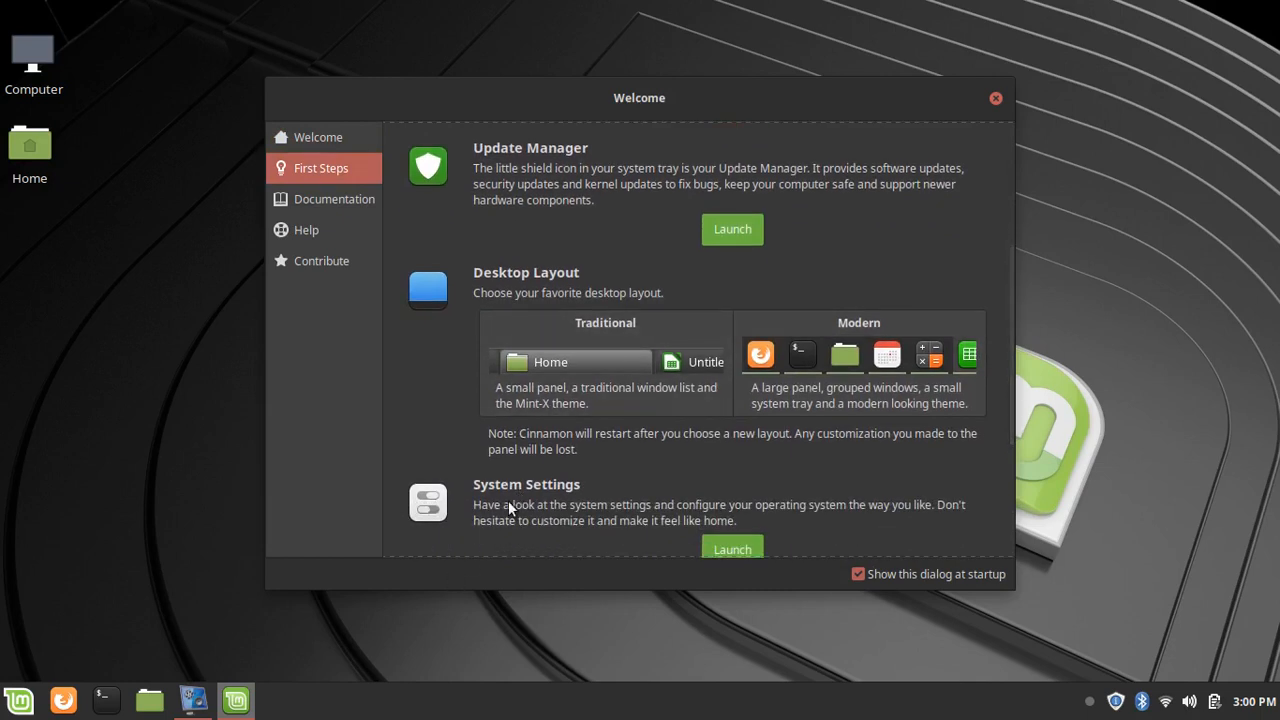
scroll(541, 488, down, 3)
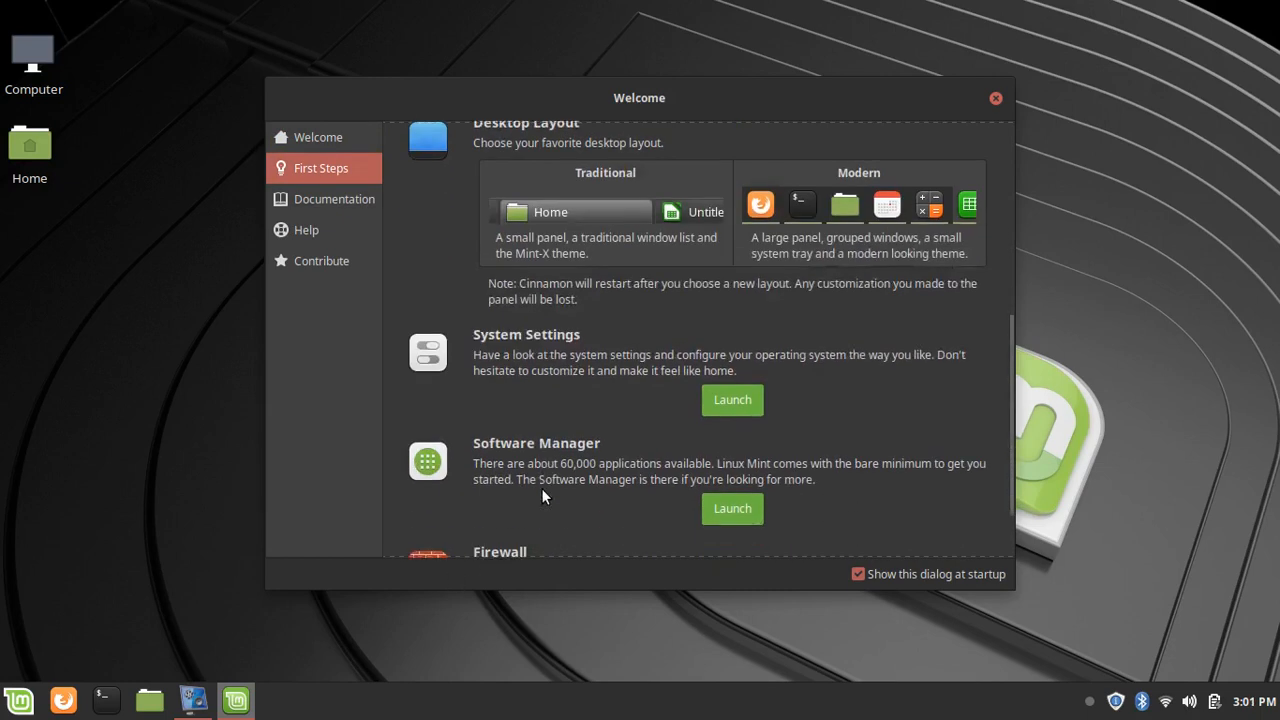
scroll(541, 488, up, 5)
scroll(541, 485, down, 4)
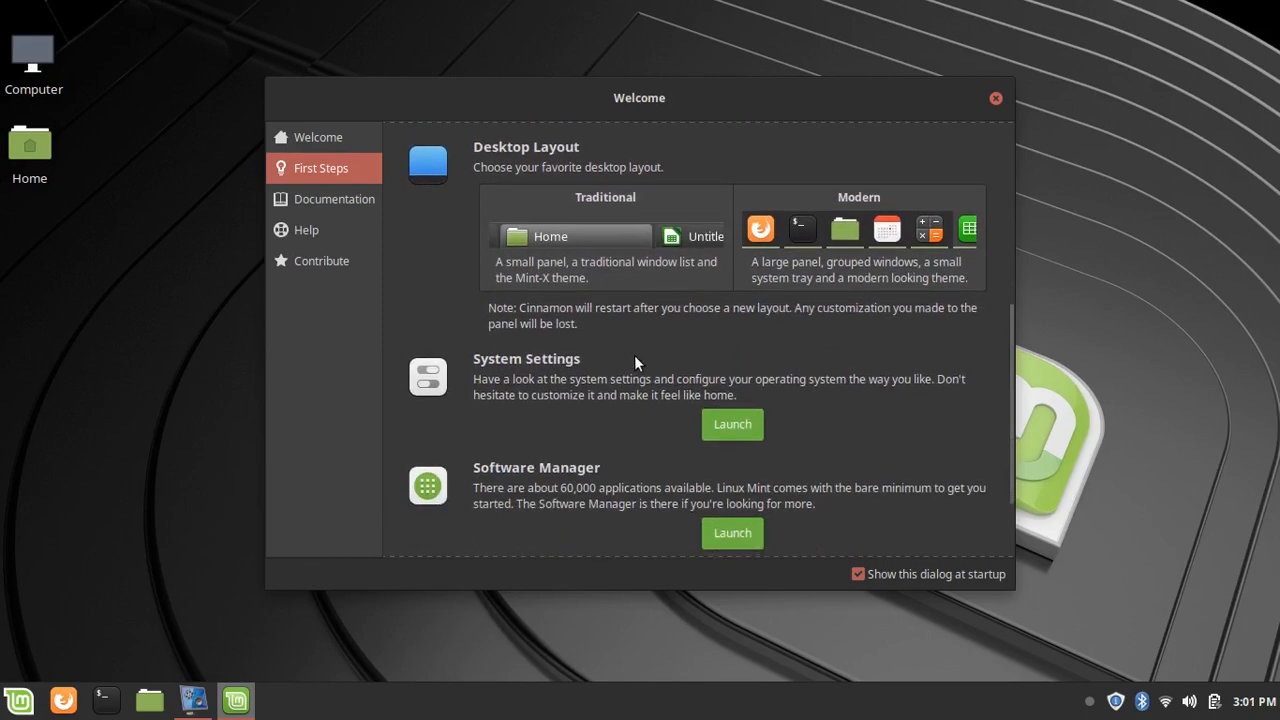
scroll(634, 355, up, 5)
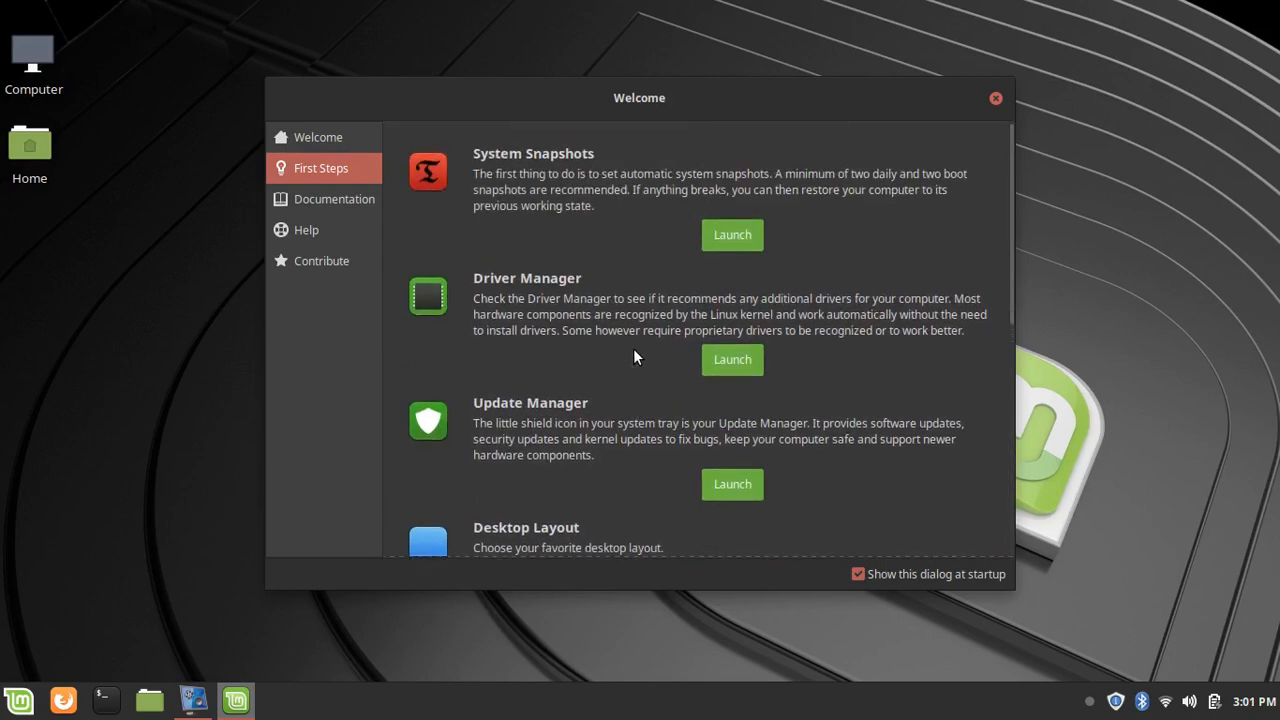
scroll(633, 348, up, 1)
scroll(535, 297, down, 5)
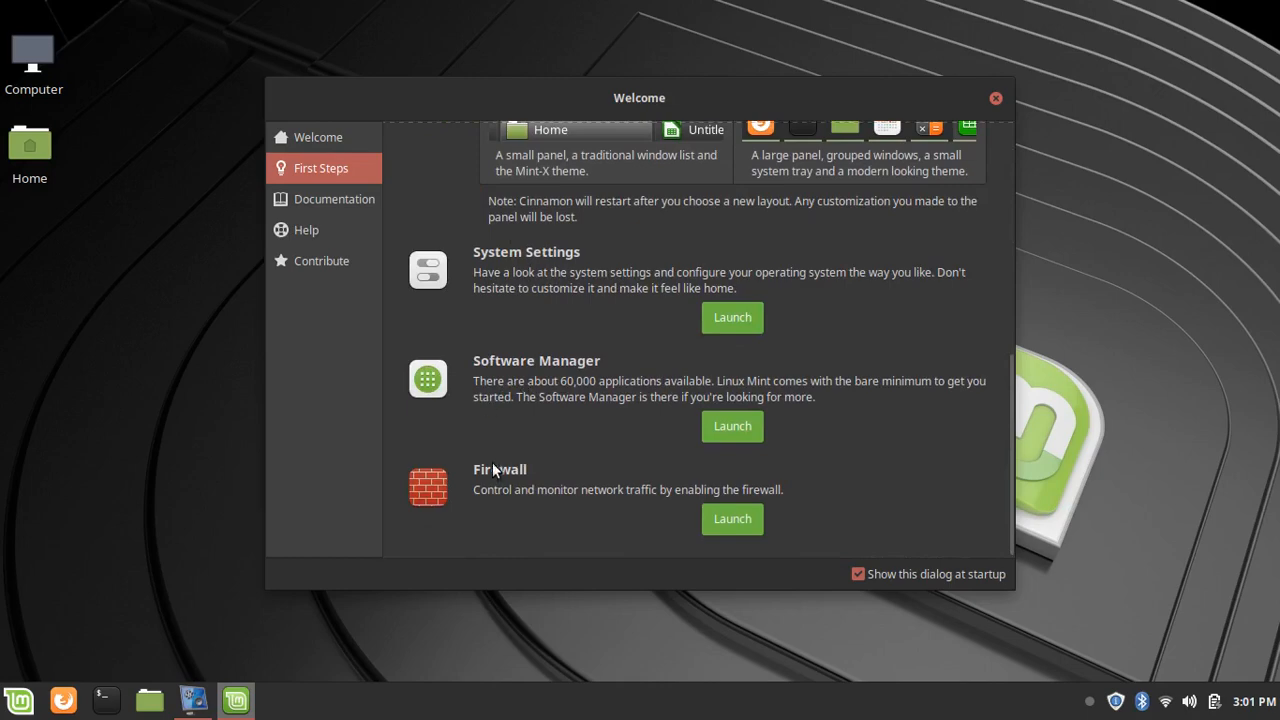
View the Documentation, Contribute and Welcome pages, and close the Welcome window
click(340, 204)
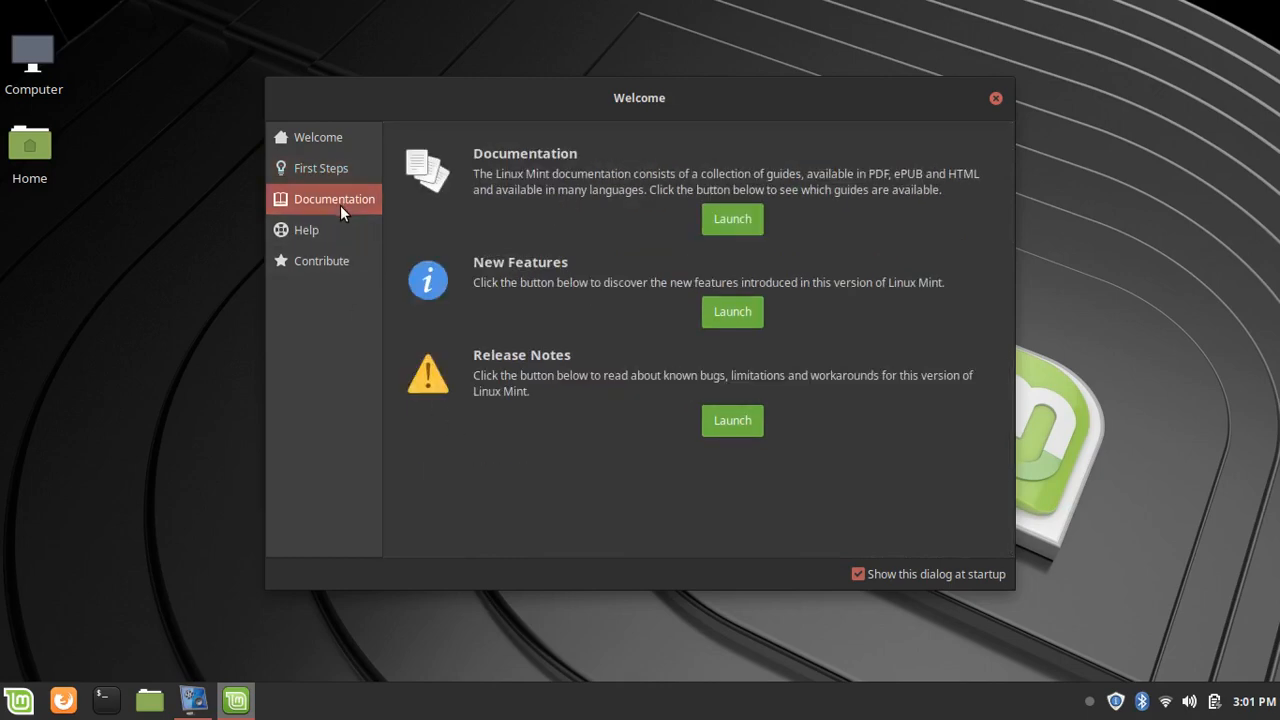
click(308, 258)
click(378, 150)
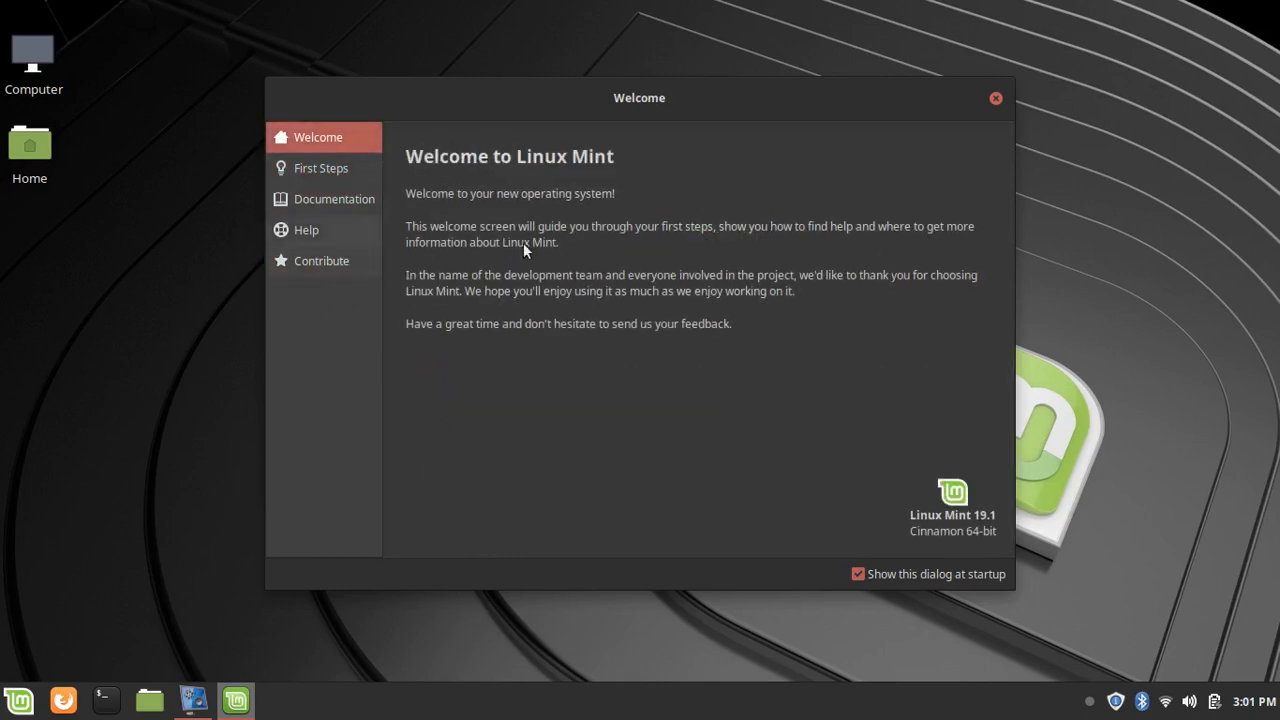
click(996, 99)
Search the applications for "qt" and open Qt5 Settings
click(5, 703)
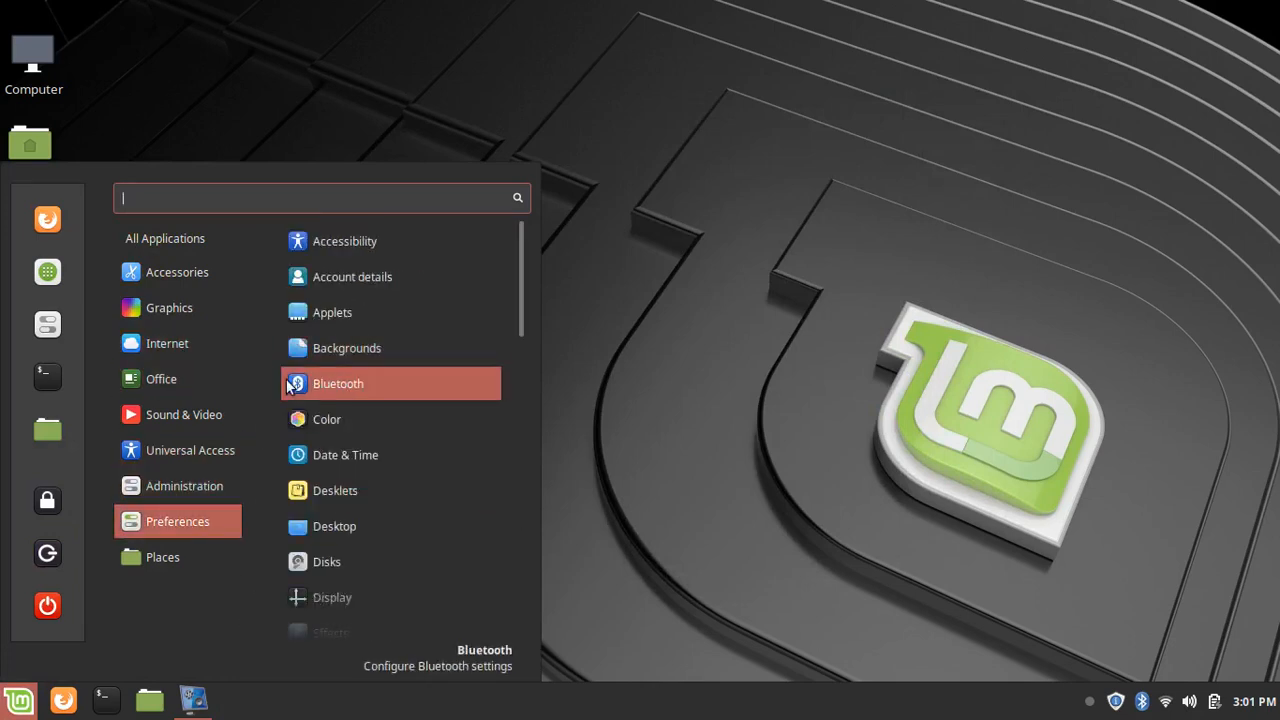
text(qt)
click(372, 240)
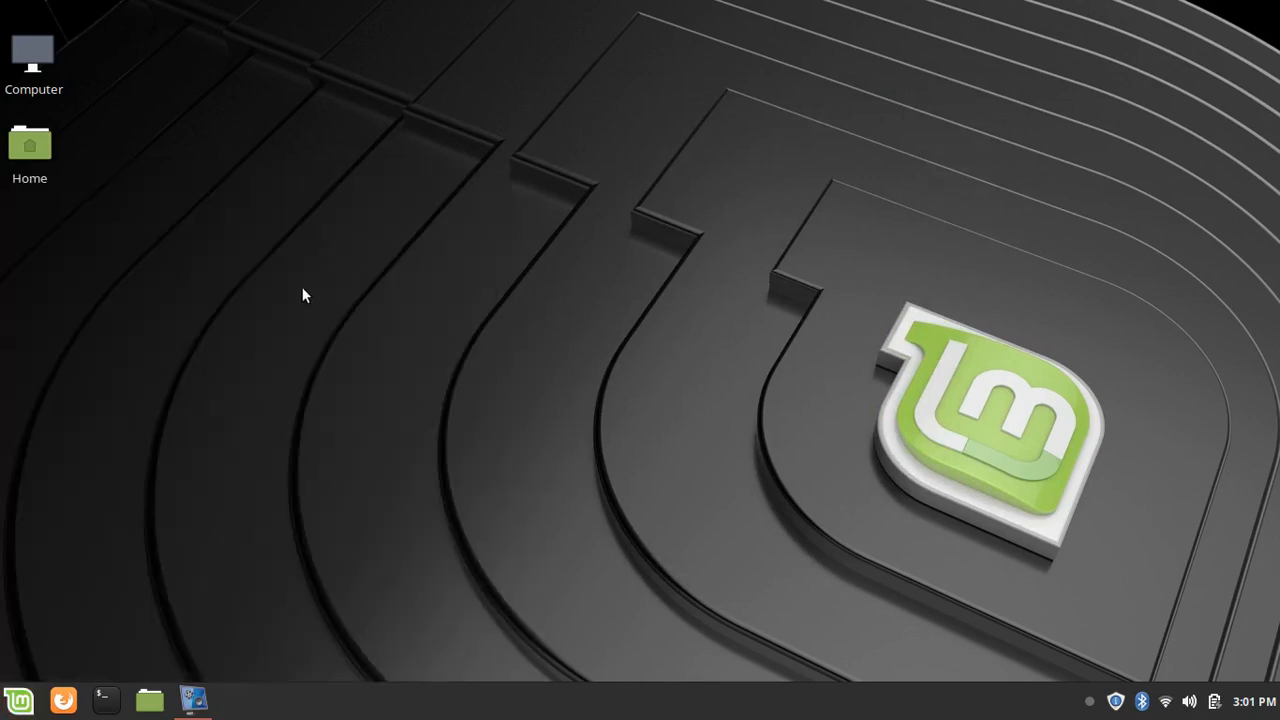
Preview the cde style in the Qt5 Configuration Tool, switch the style back to gtk2 and apply it
click(440, 174)
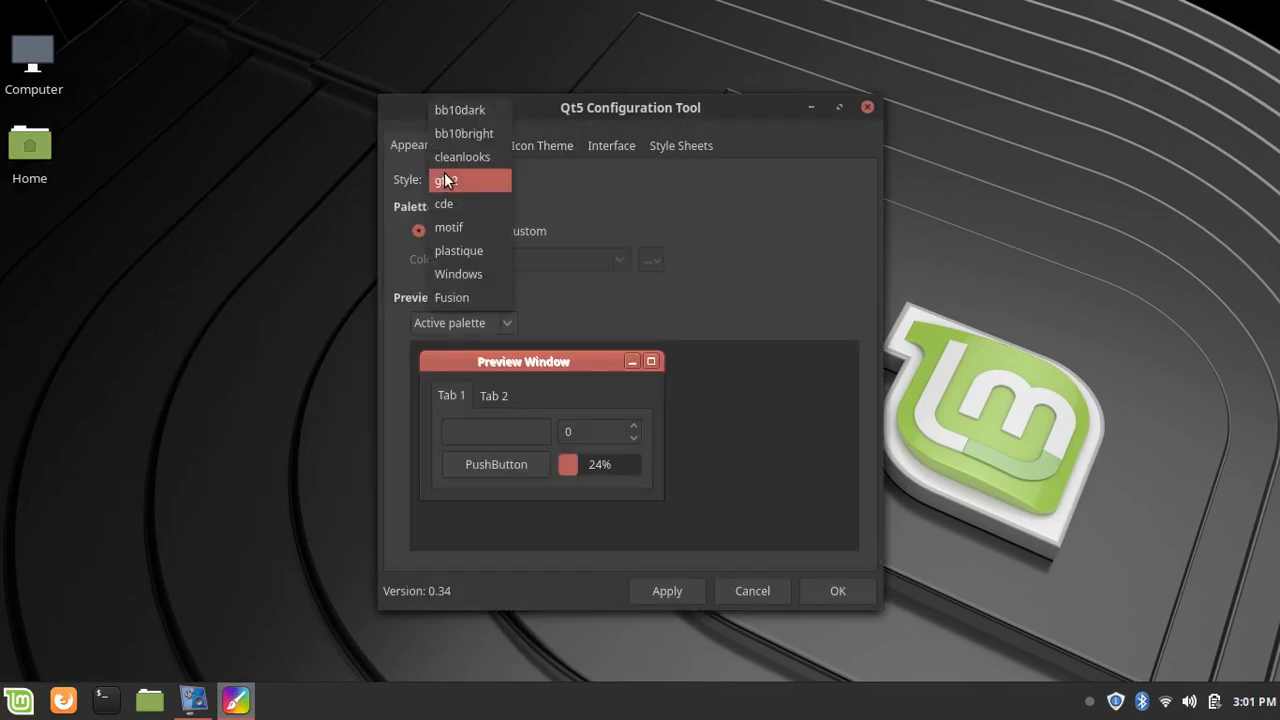
click(478, 203)
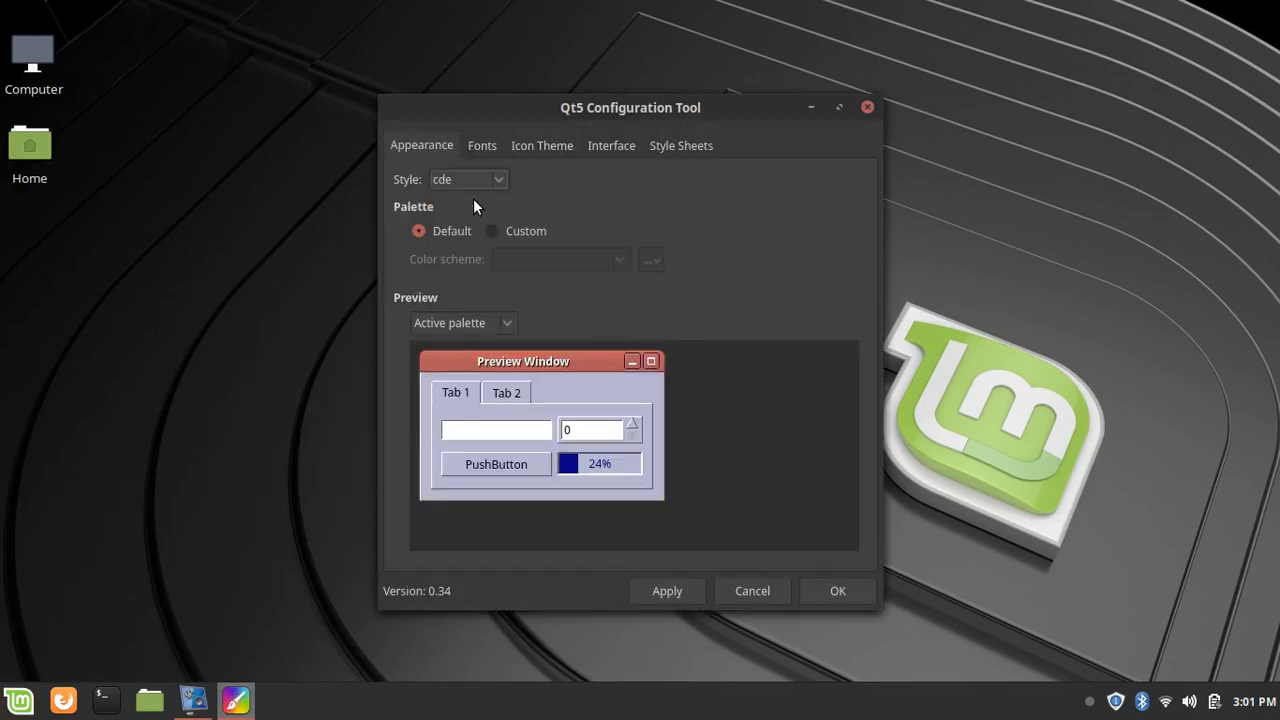
click(475, 180)
click(467, 158)
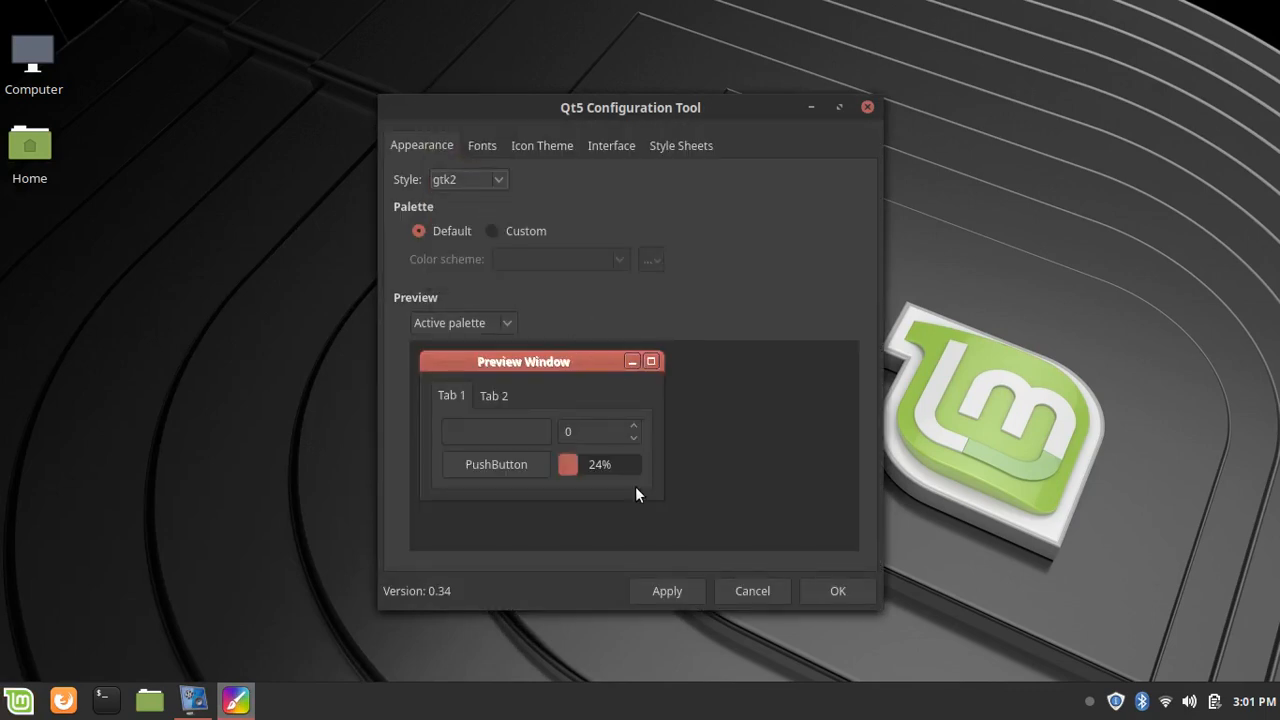
click(693, 596)
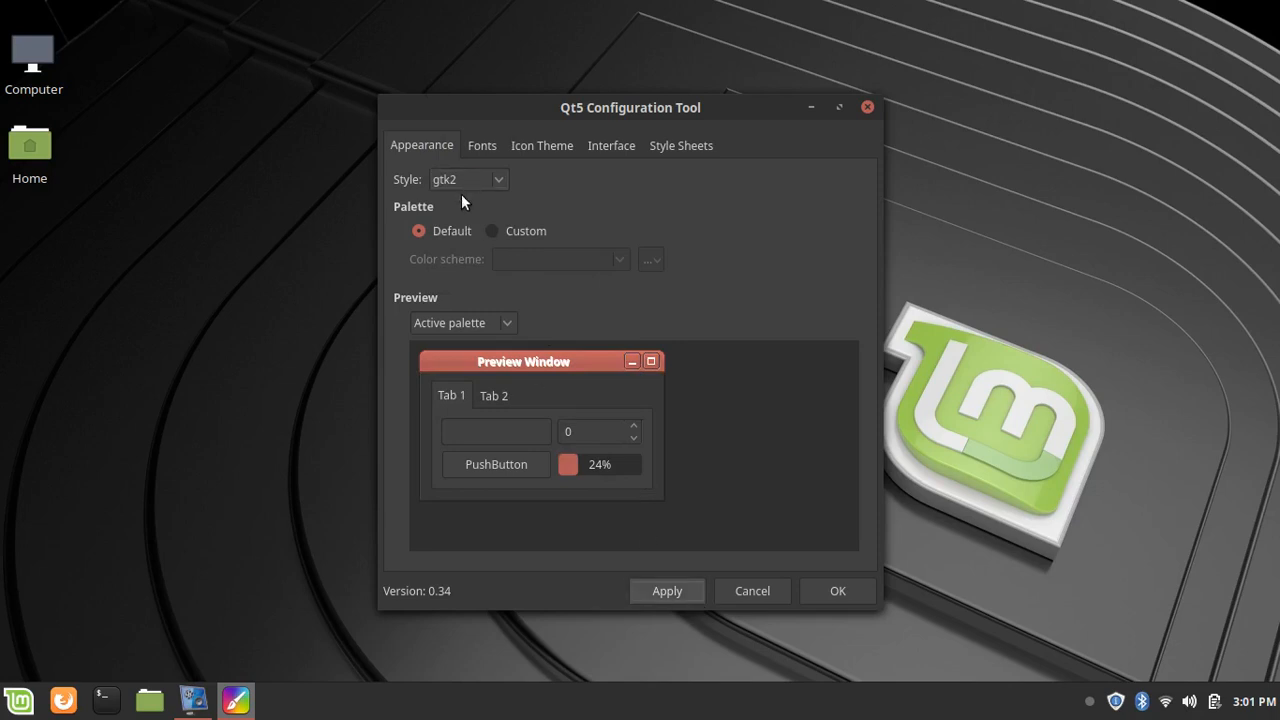
drag(506, 91, 416, 87)
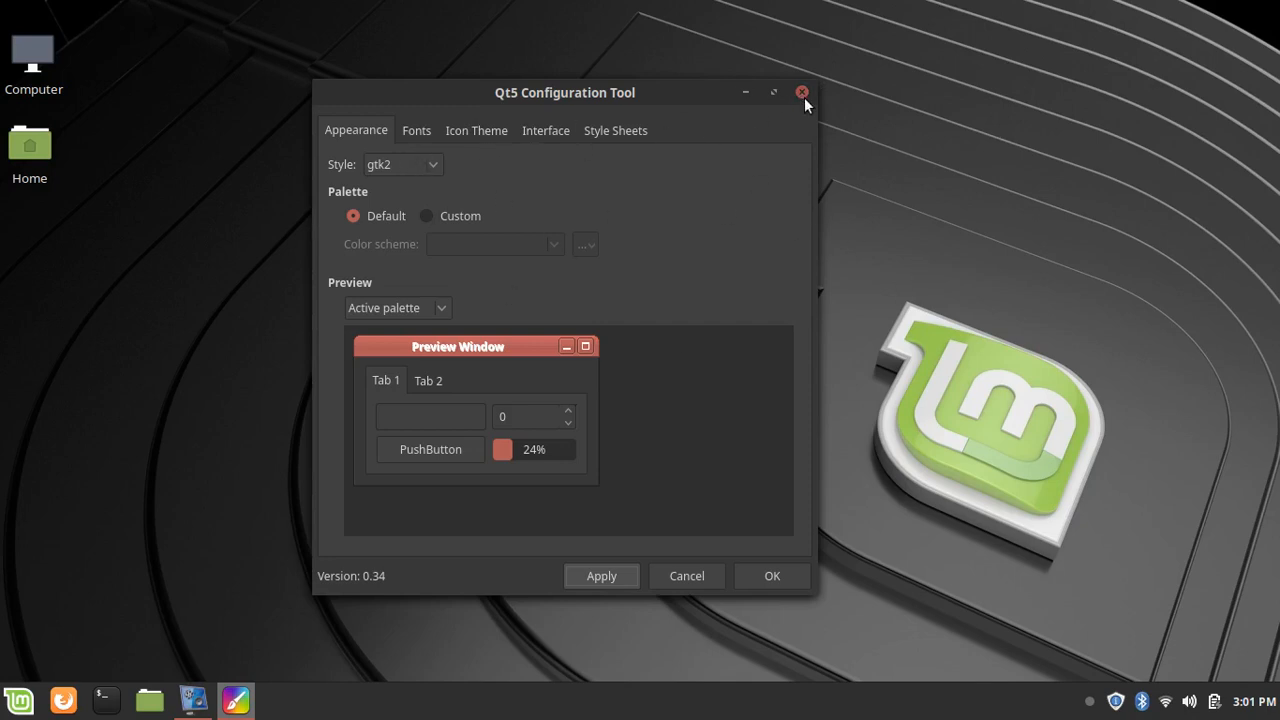
click(228, 706)
Open System Settings from the Preferences category of the applications
click(18, 701)
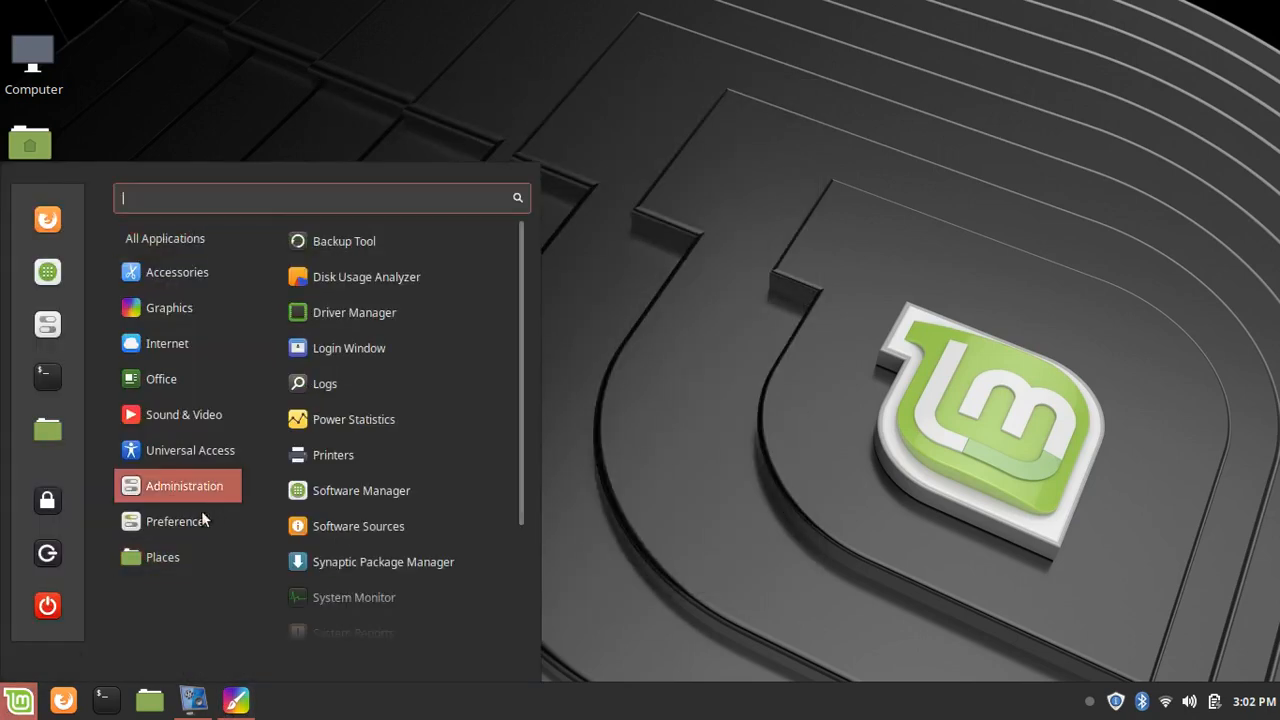
mouse_move(201, 521)
scroll(369, 490, down, 8)
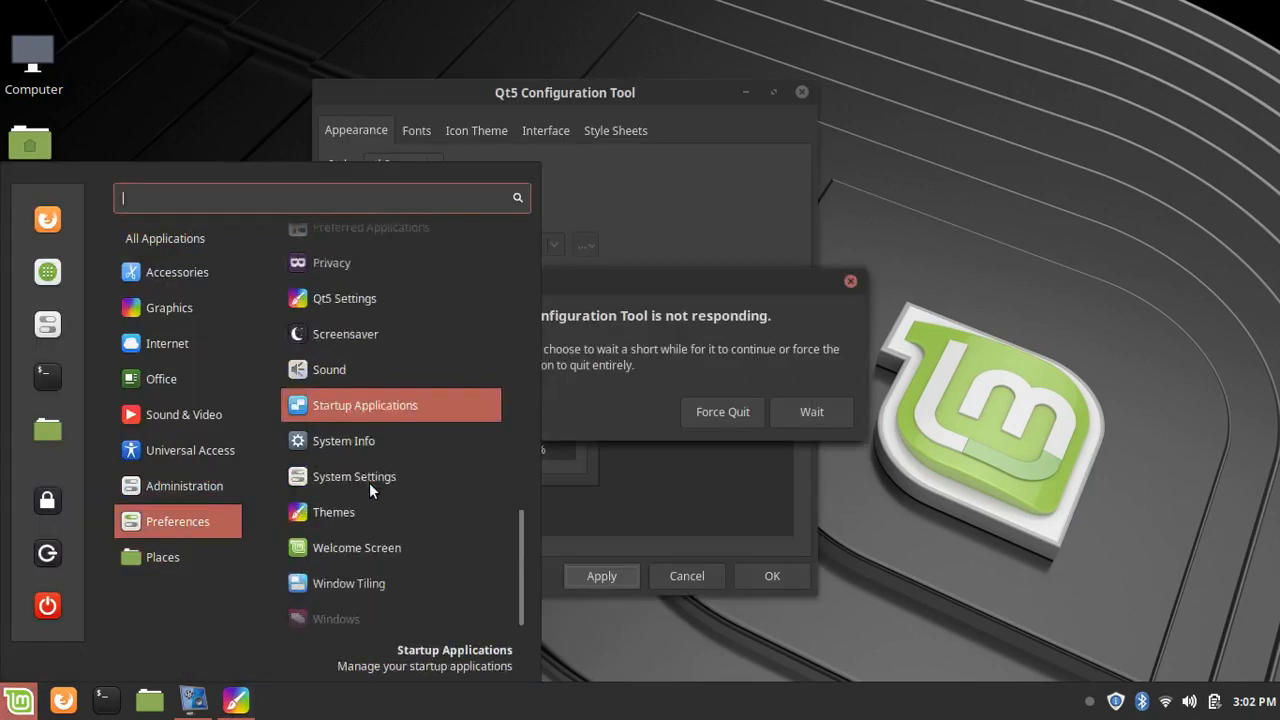
click(416, 453)
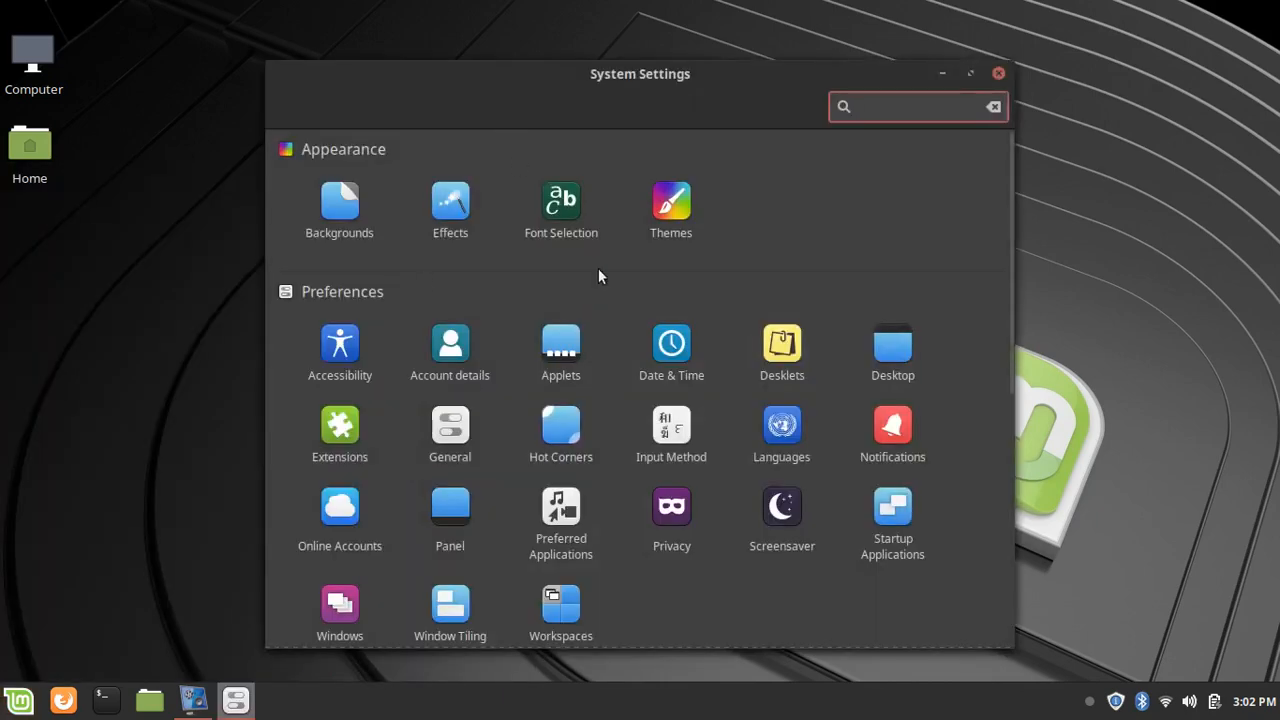
Look through the Appearance, Preferences, Hardware and Administration sections of System Settings
scroll(678, 232, down, 3)
scroll(678, 232, down, 5)
scroll(678, 232, up, 5)
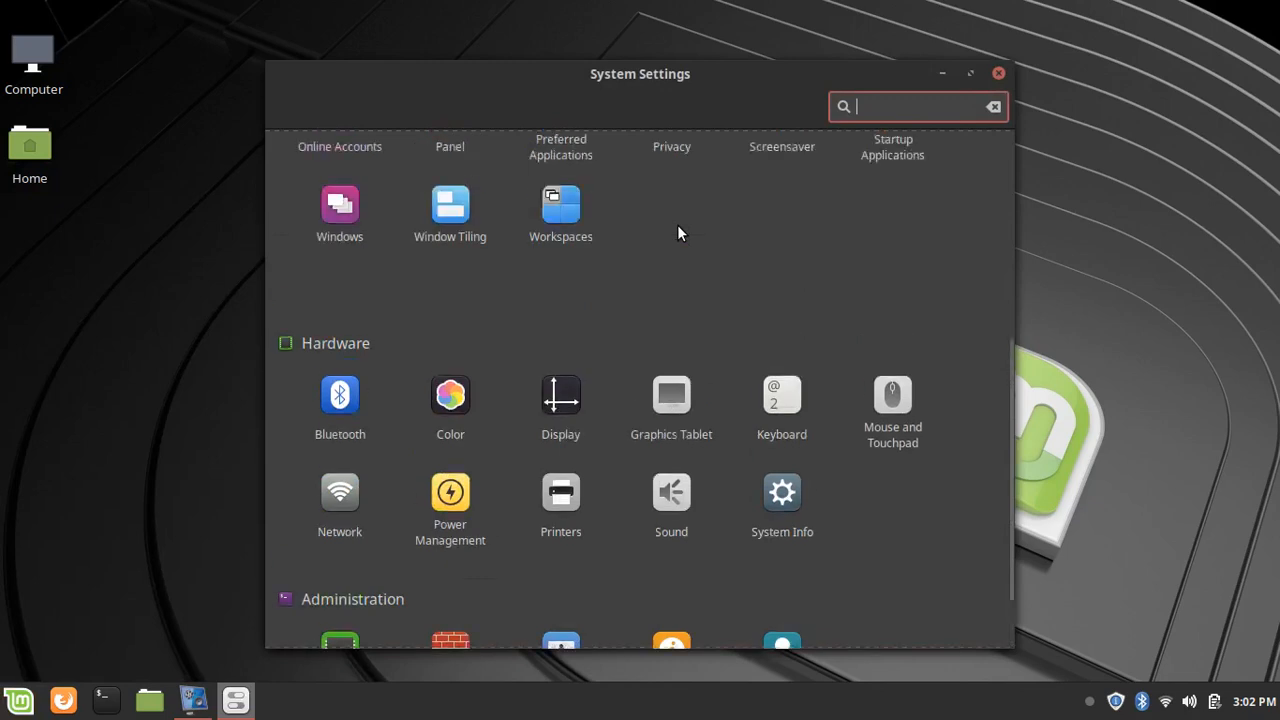
scroll(678, 232, up, 3)
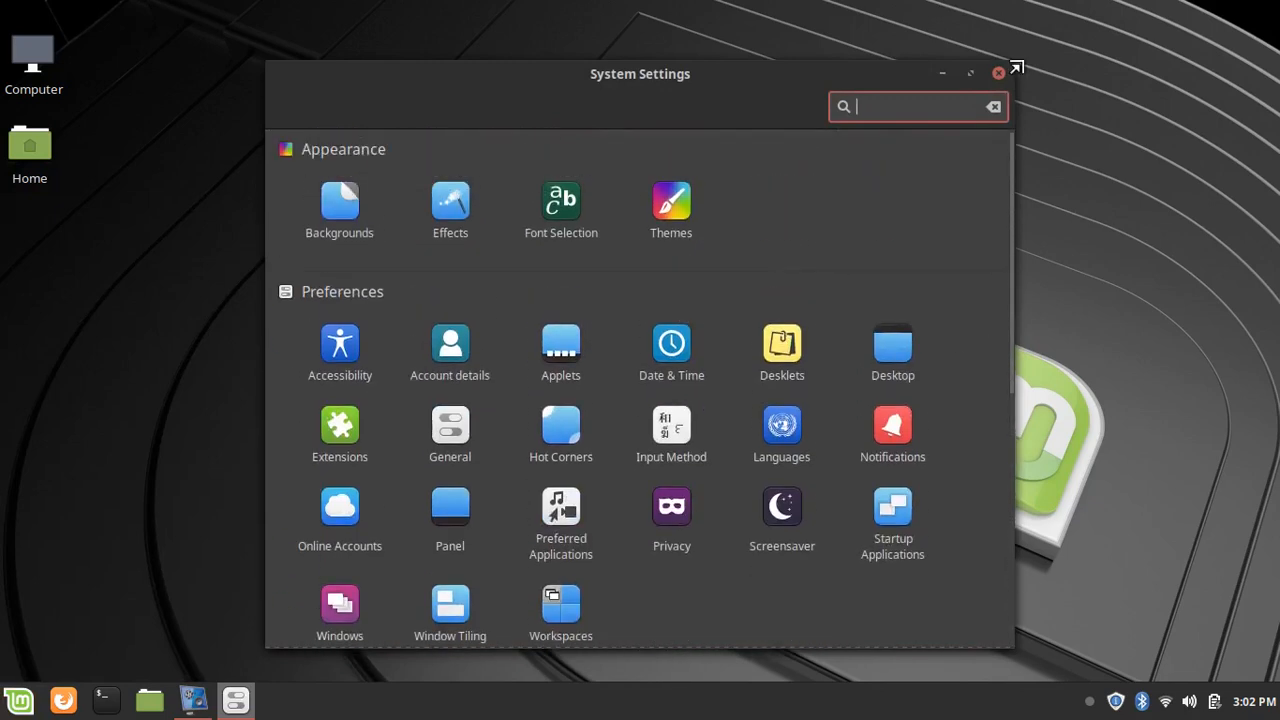
scroll(837, 265, down, 1)
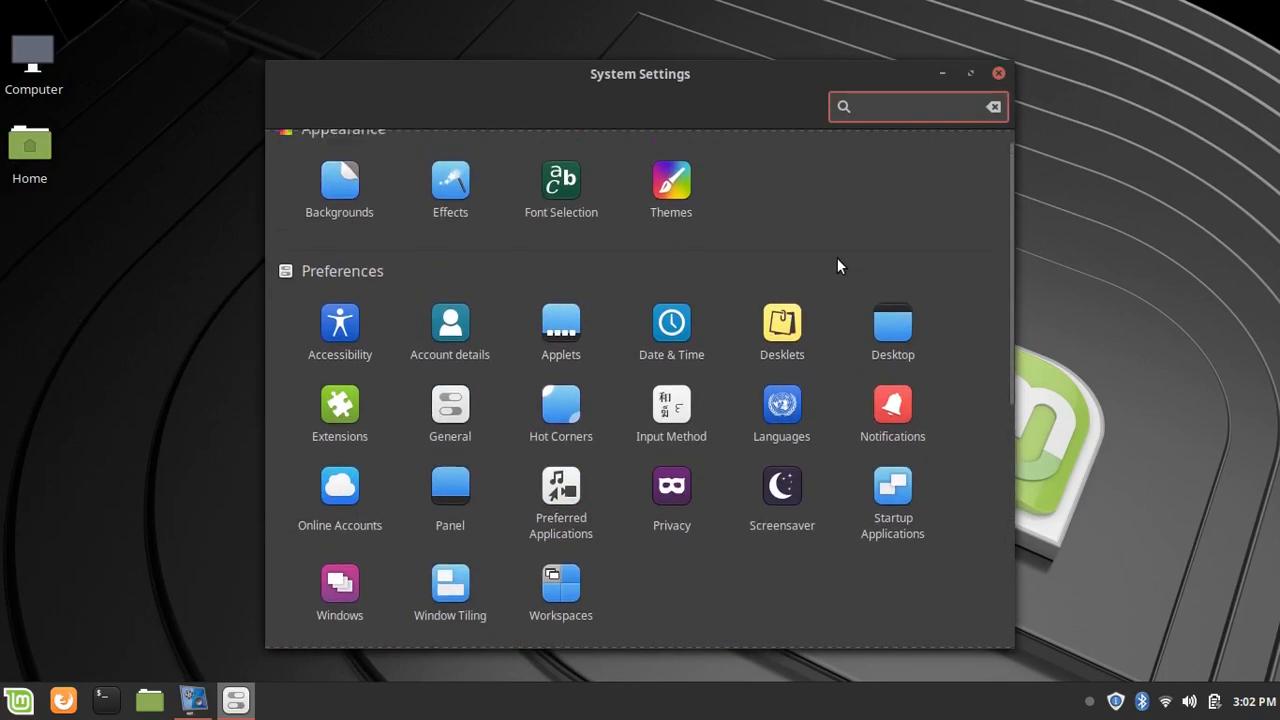
scroll(837, 265, up, 1)
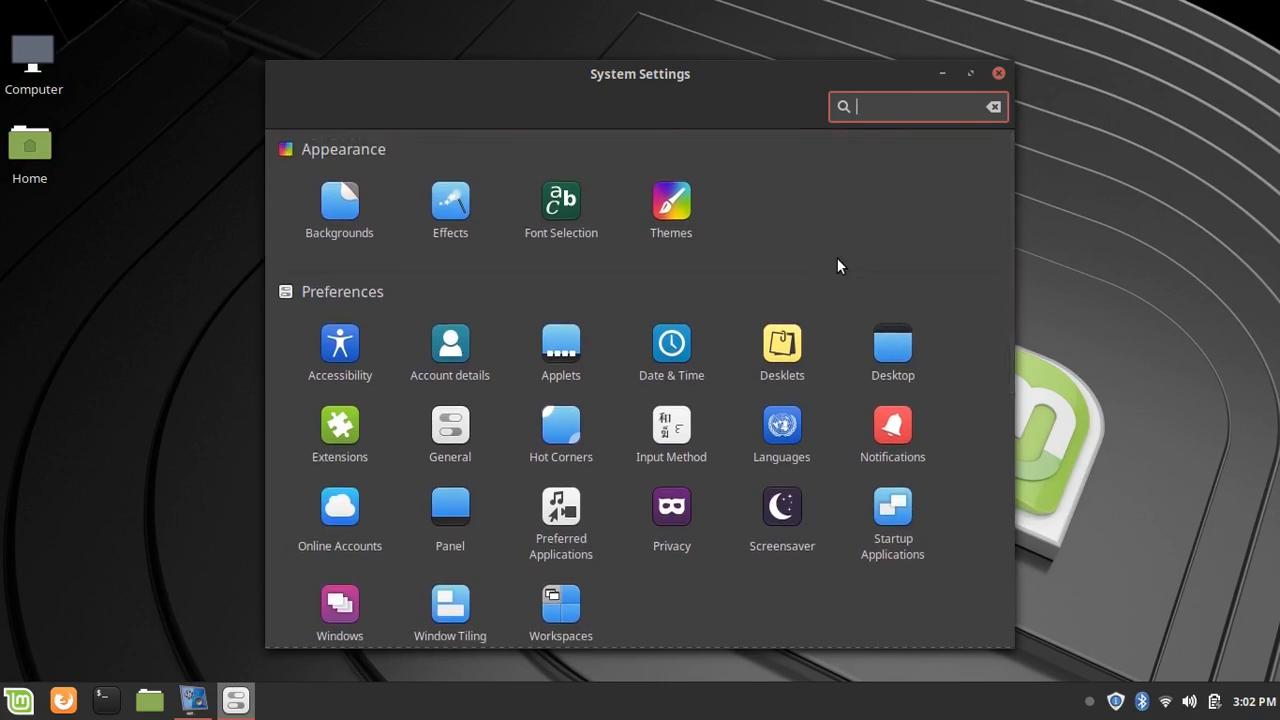
scroll(838, 265, down, 3)
scroll(837, 262, down, 2)
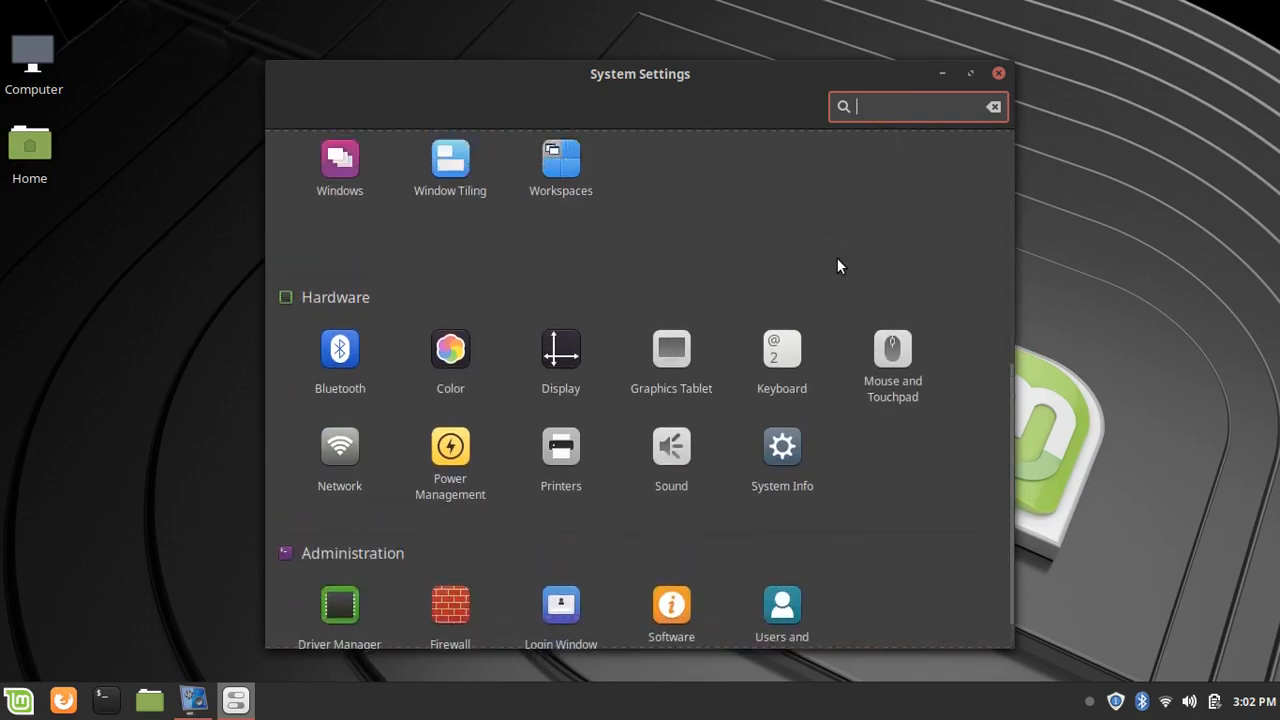
scroll(837, 262, up, 5)
scroll(838, 262, down, 1)
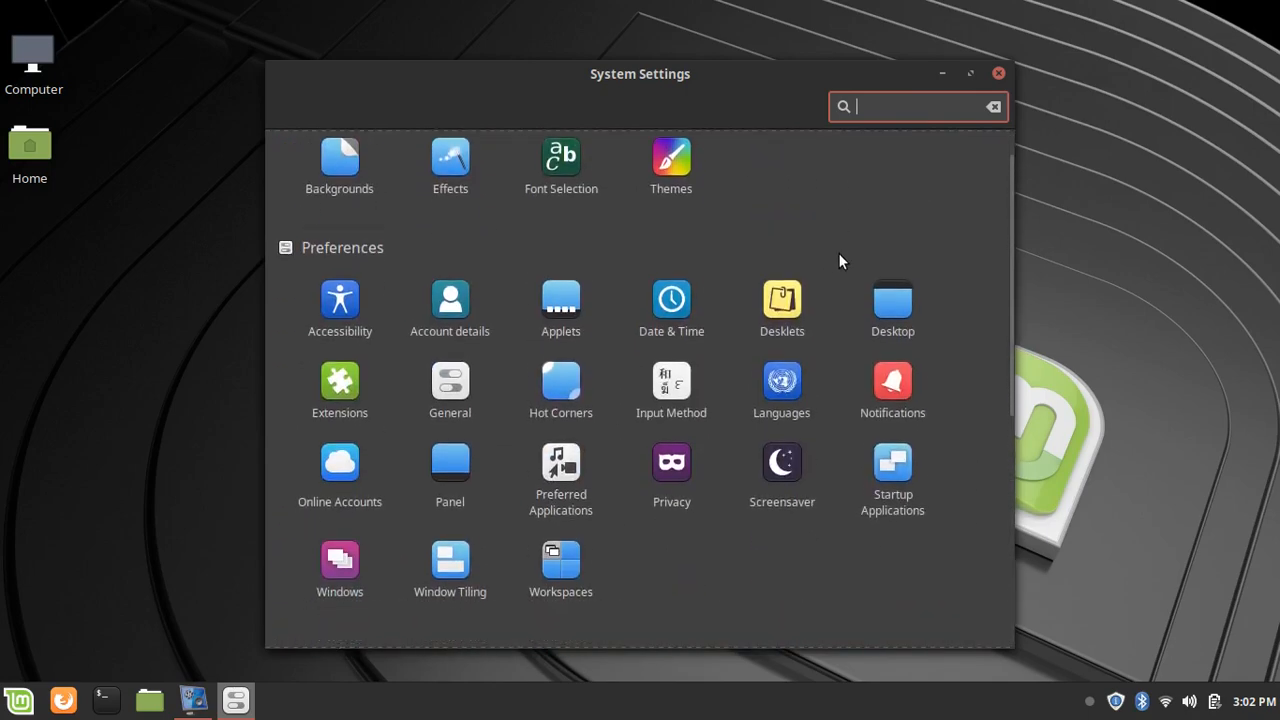
Add the Clock desklet from the Desklets section of System Settings and close the settings
scroll(838, 260, up, 1)
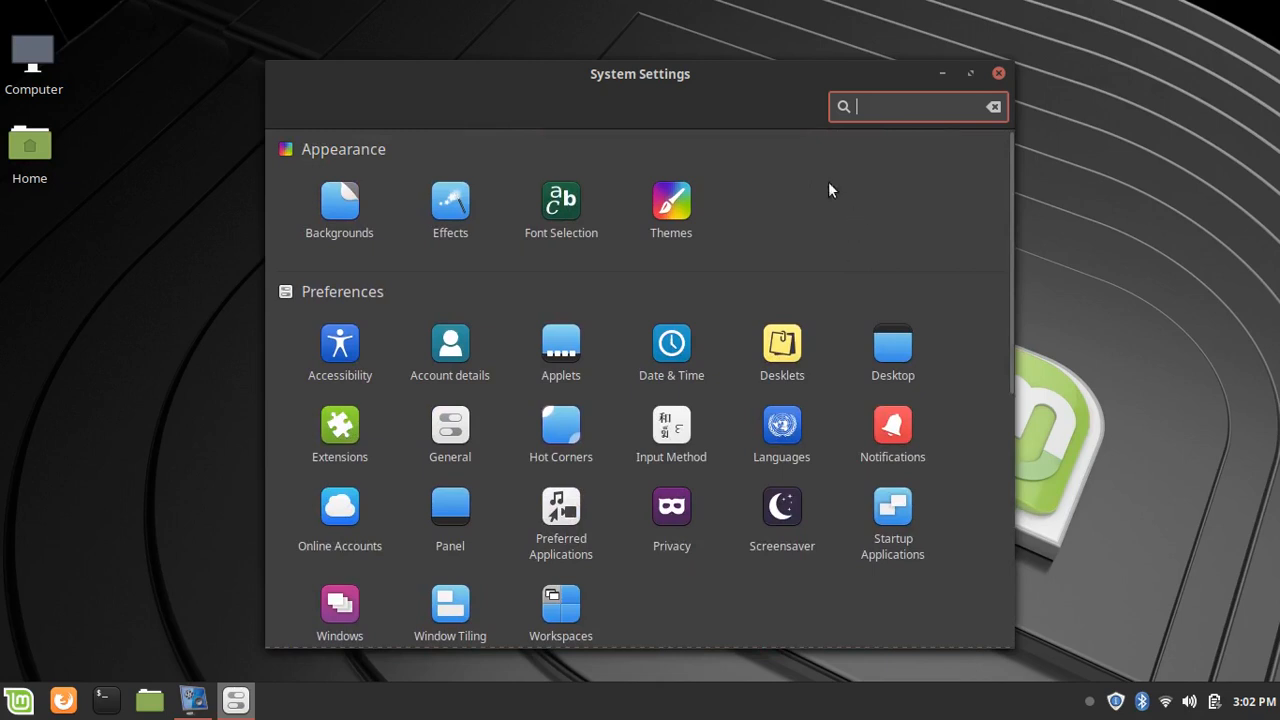
scroll(913, 254, down, 1)
scroll(913, 254, up, 1)
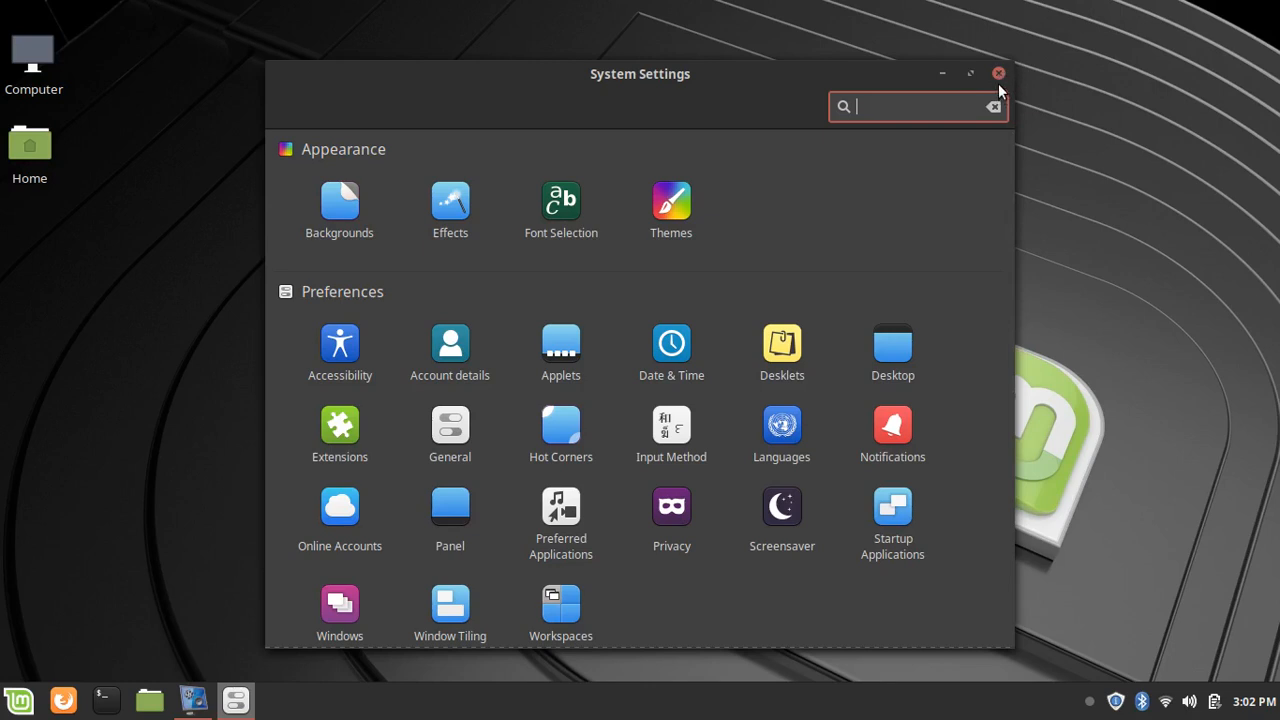
click(778, 372)
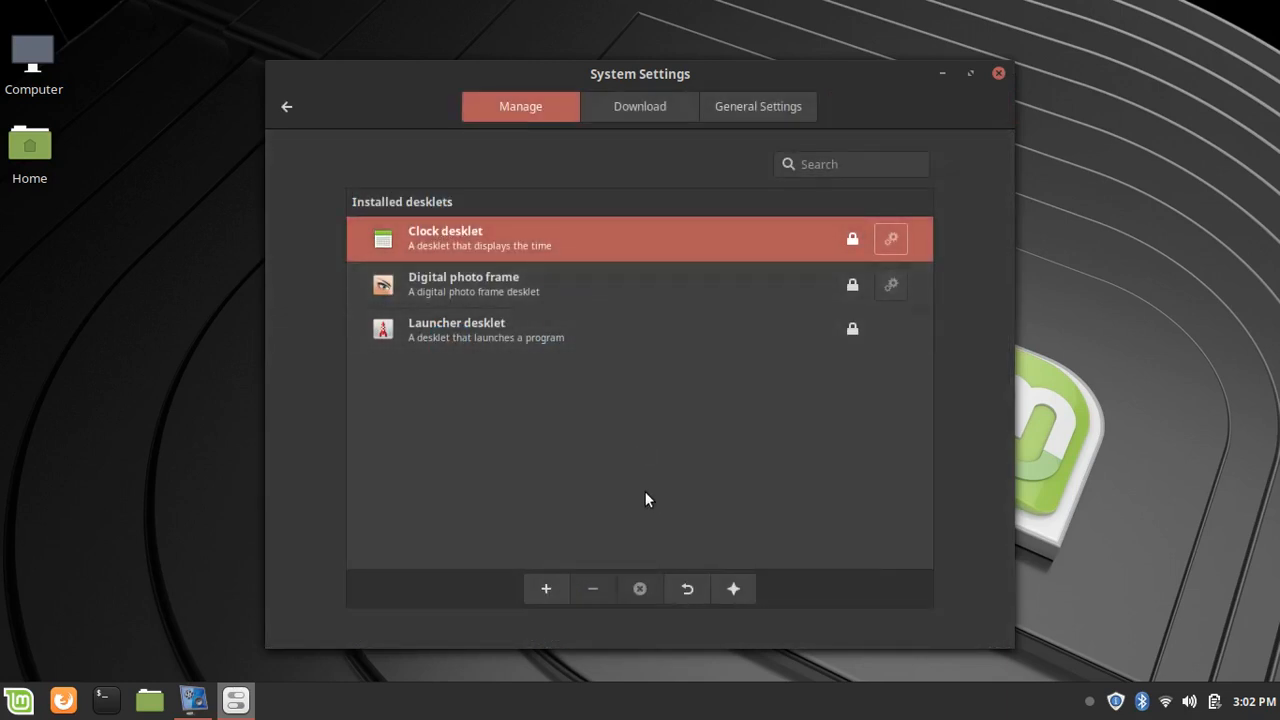
click(545, 585)
click(549, 297)
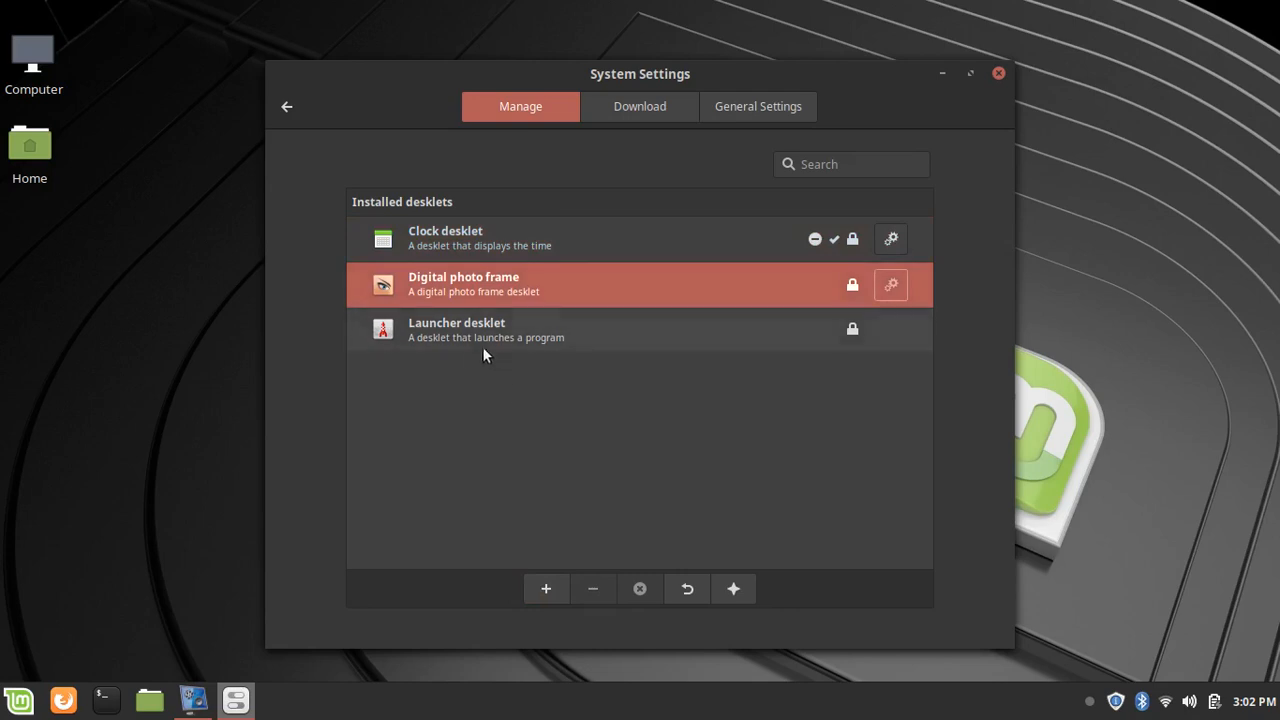
click(998, 73)
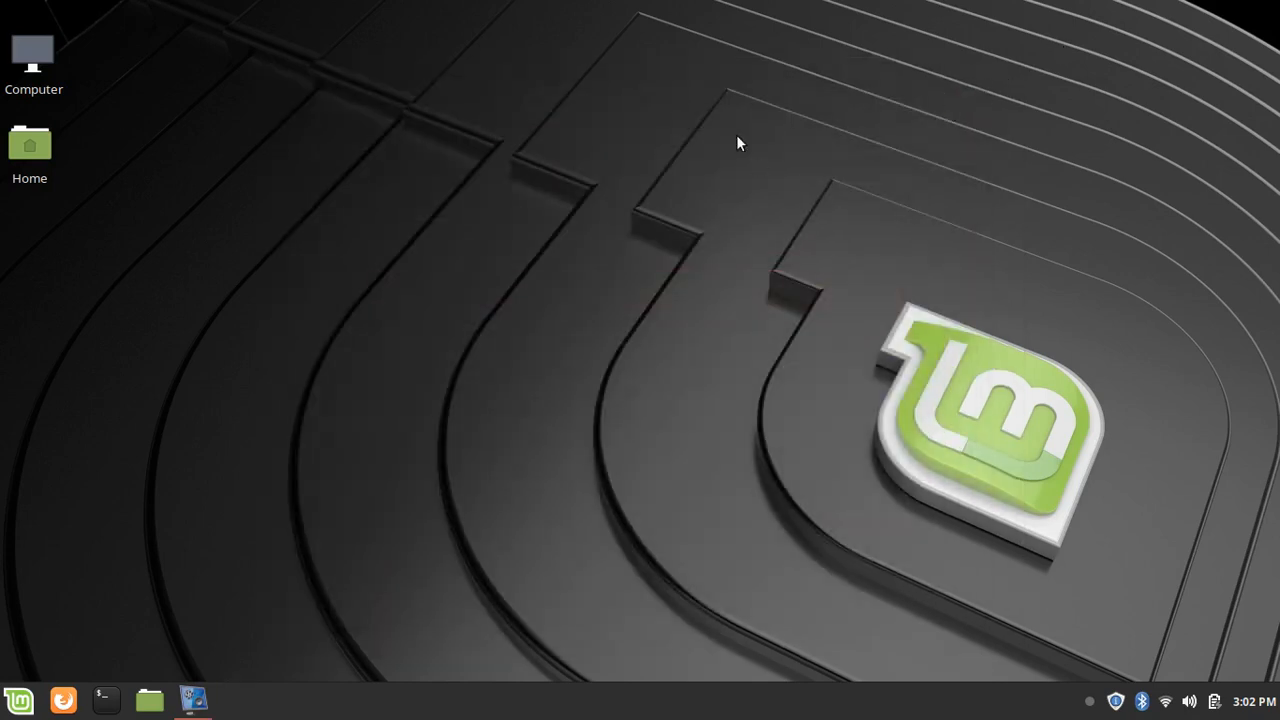
Look through the entries in the Preferences and Places categories of the applications
click(19, 700)
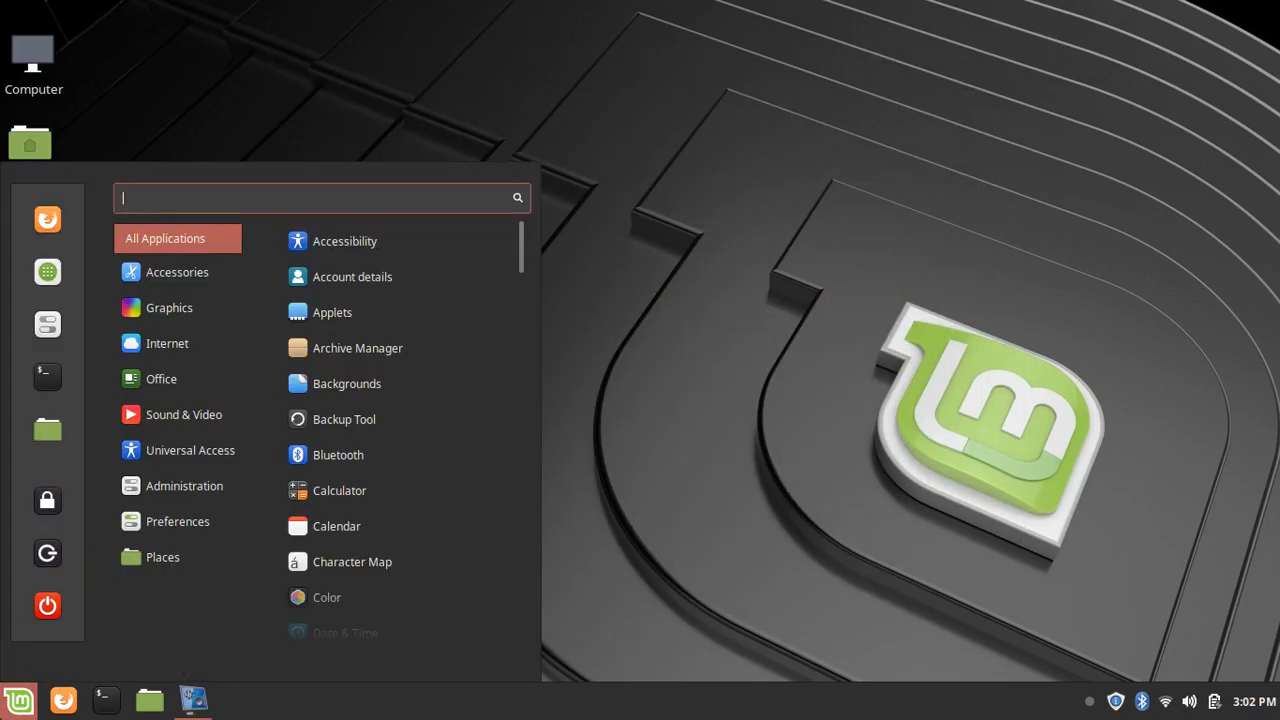
mouse_move(114, 537)
scroll(380, 490, down, 8)
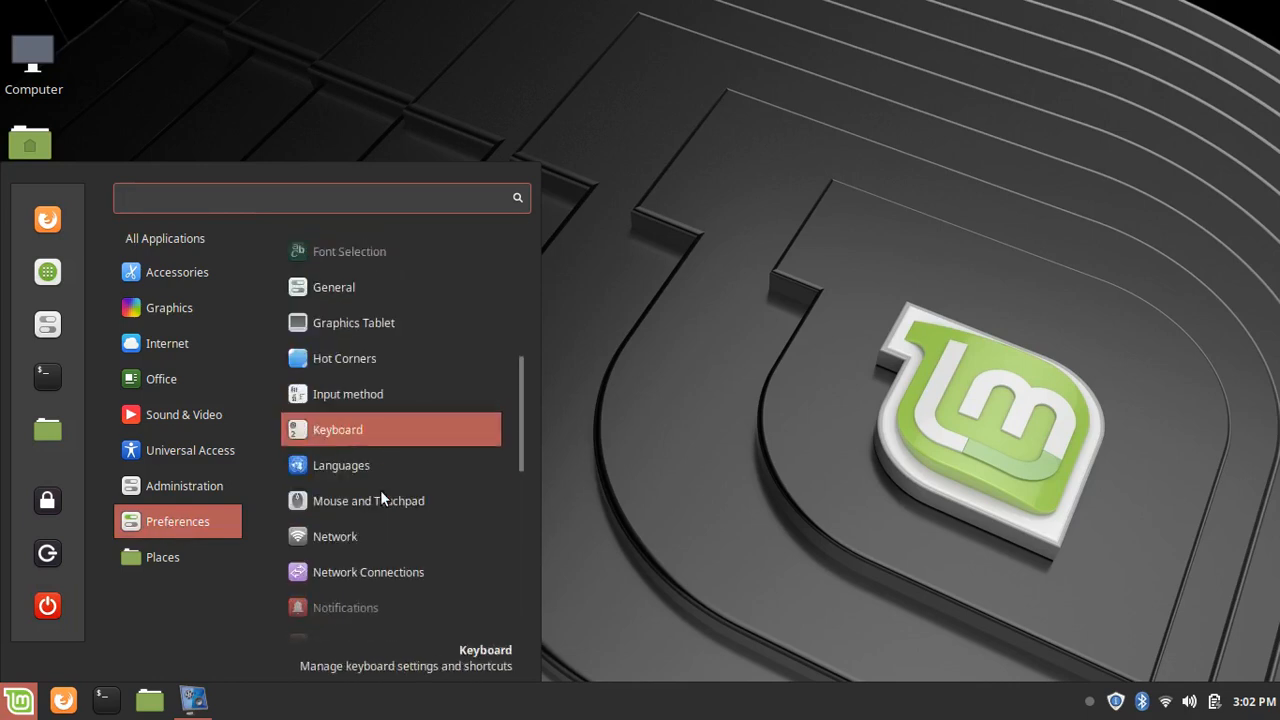
scroll(382, 487, down, 3)
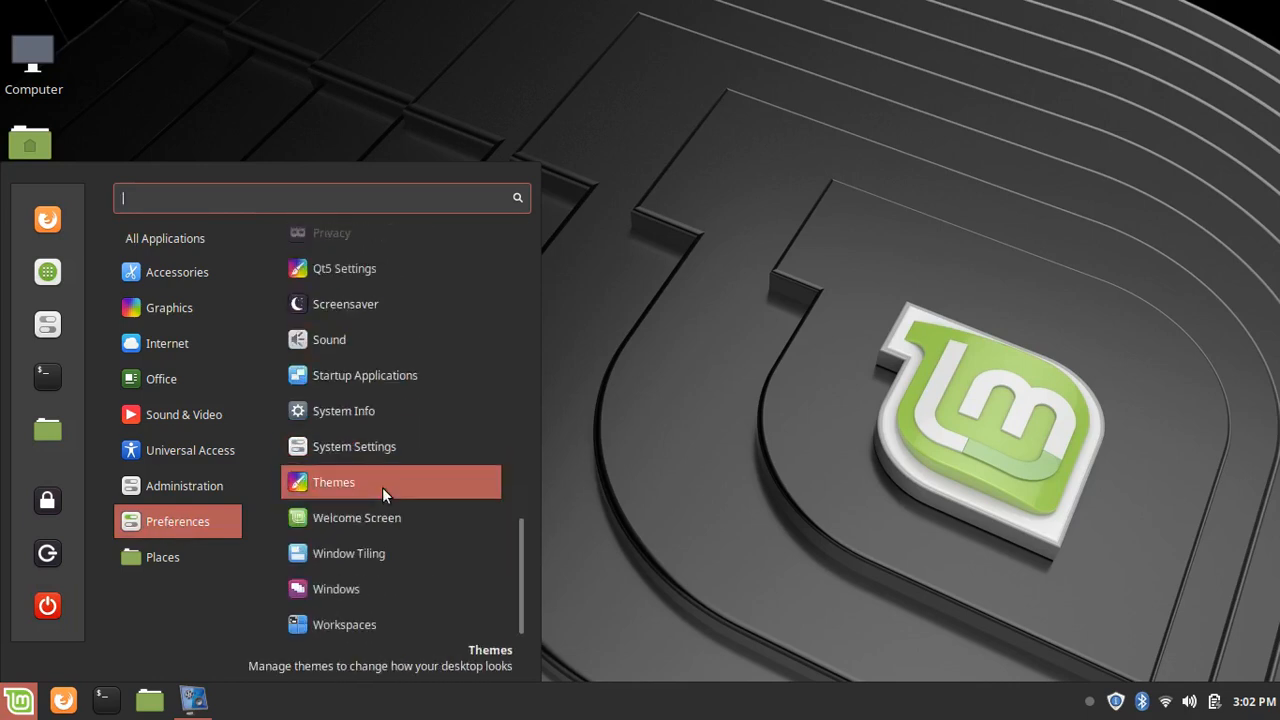
scroll(363, 432, up, 5)
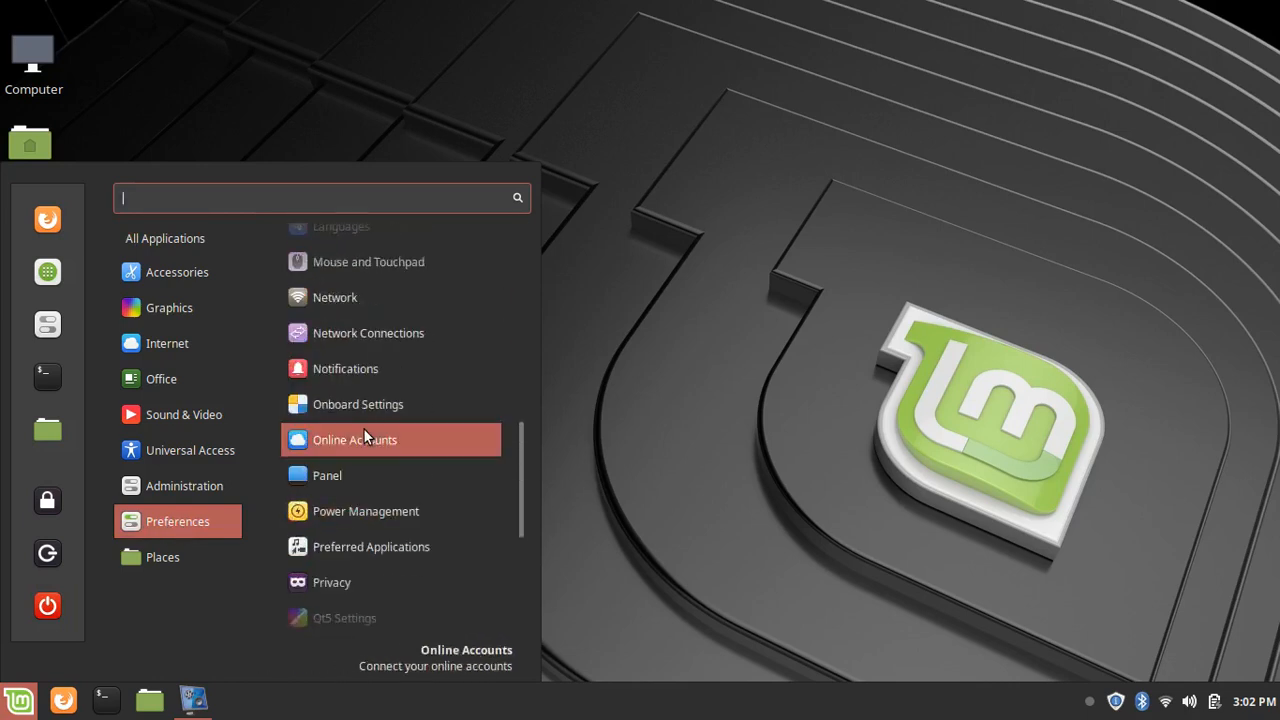
scroll(363, 432, up, 9)
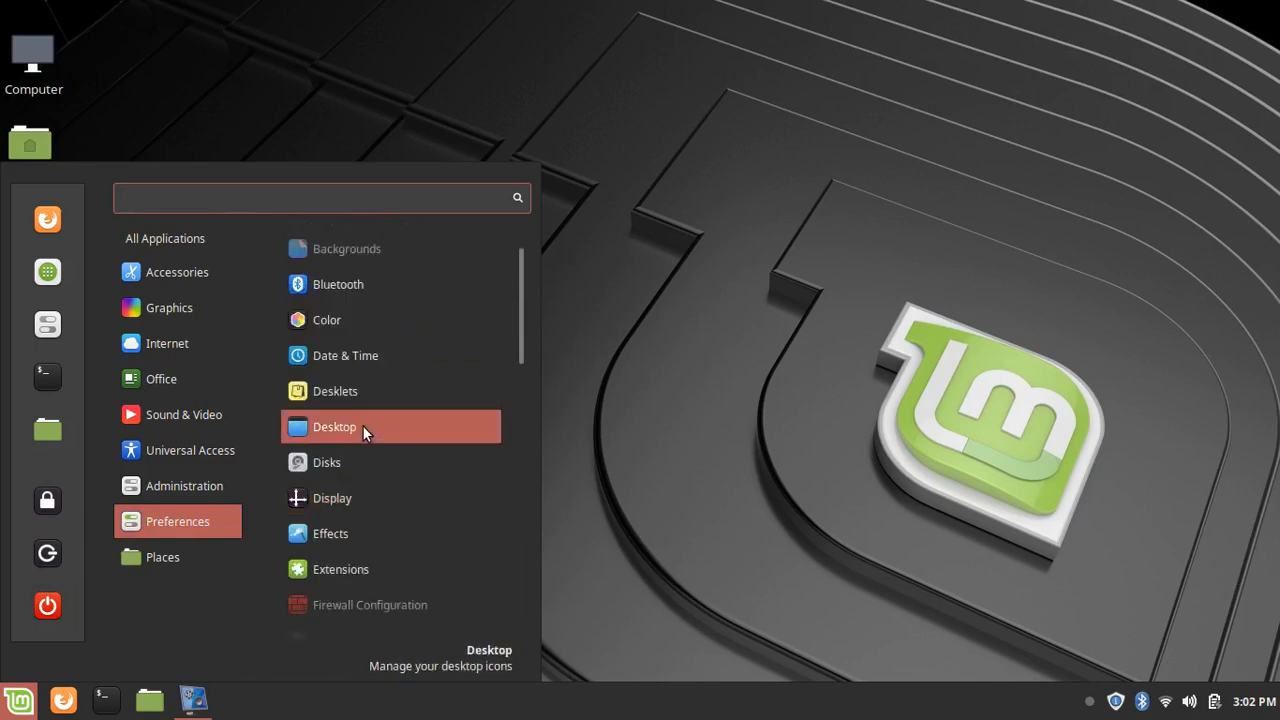
mouse_move(205, 273)
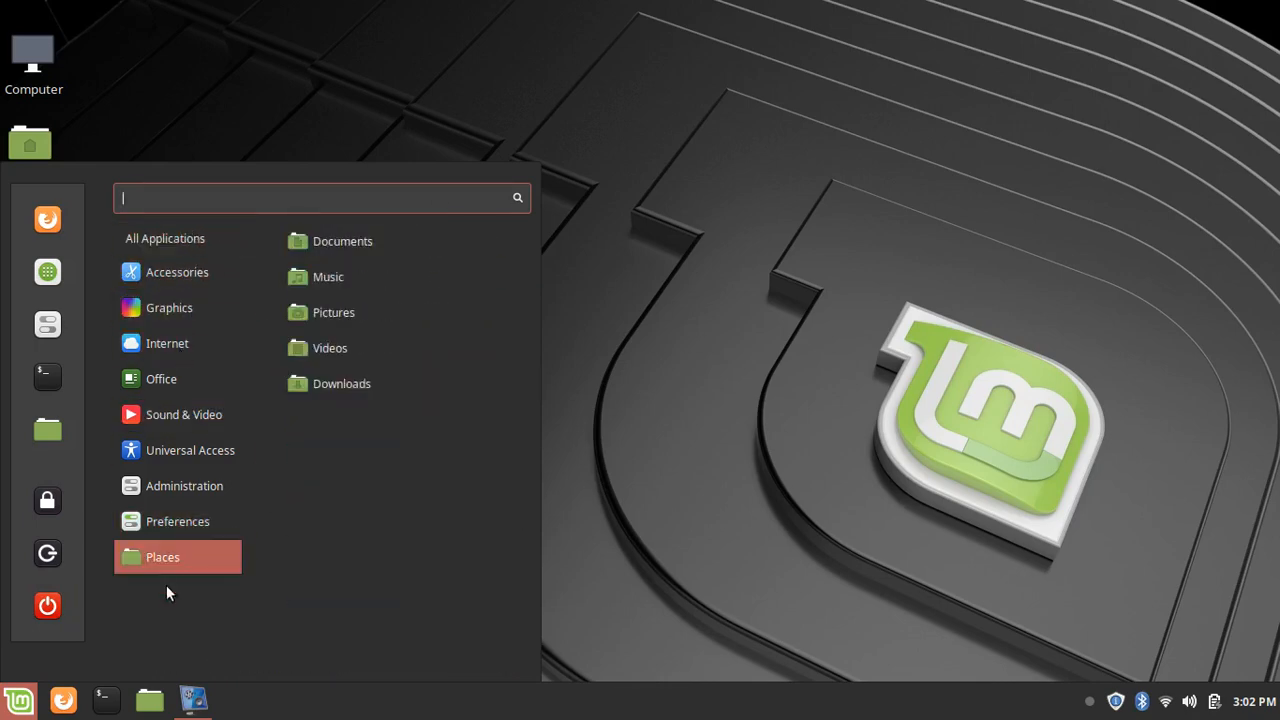
click(186, 706)
click(186, 706)
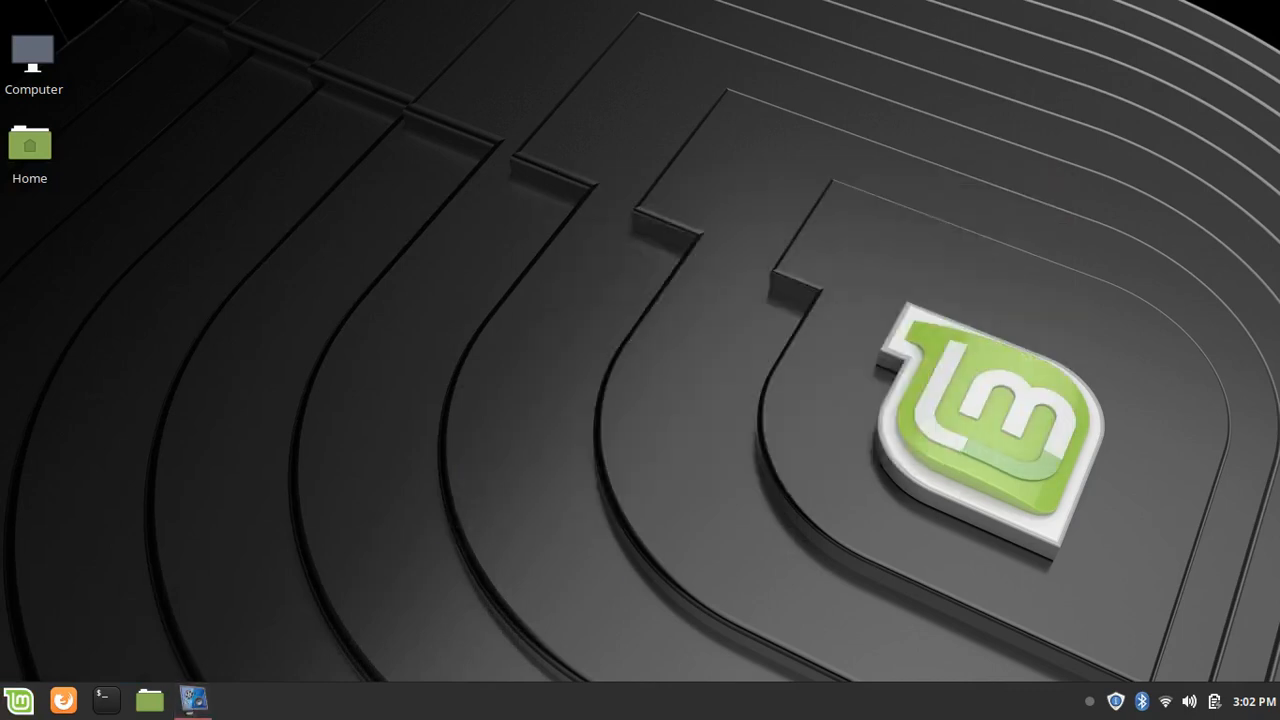
click(18, 700)
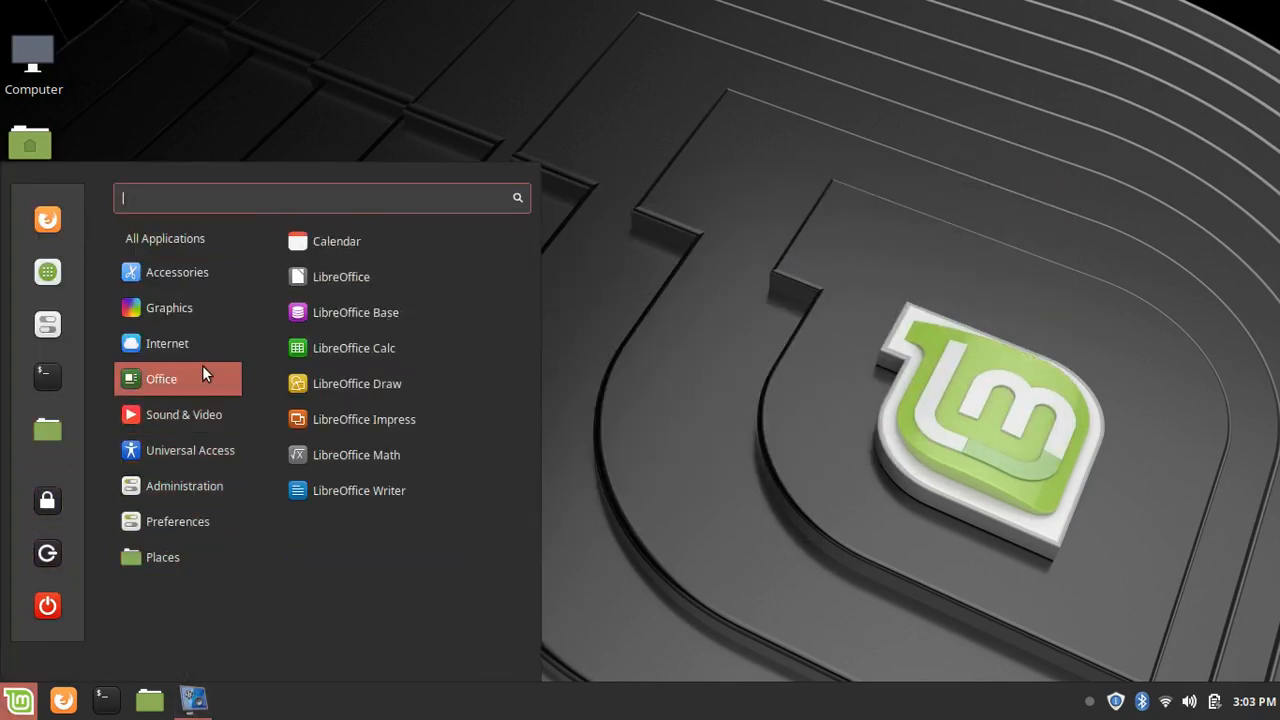
click(195, 700)
click(195, 701)
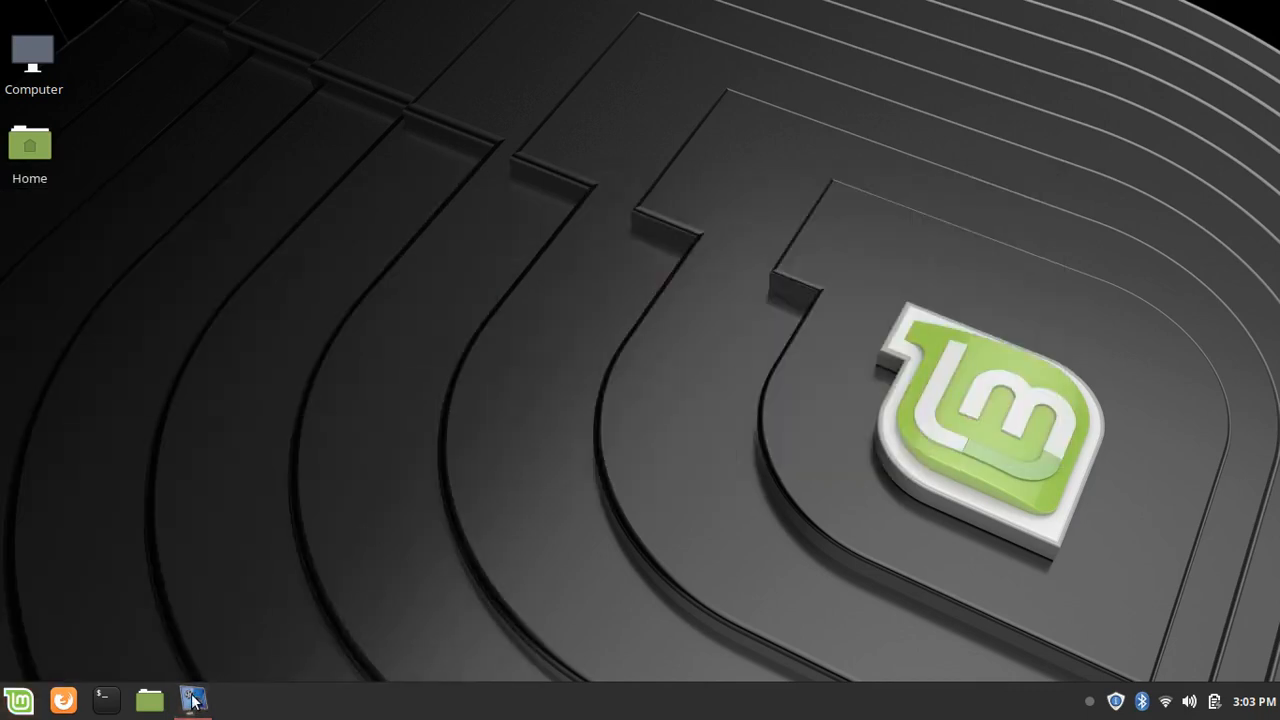
click(19, 700)
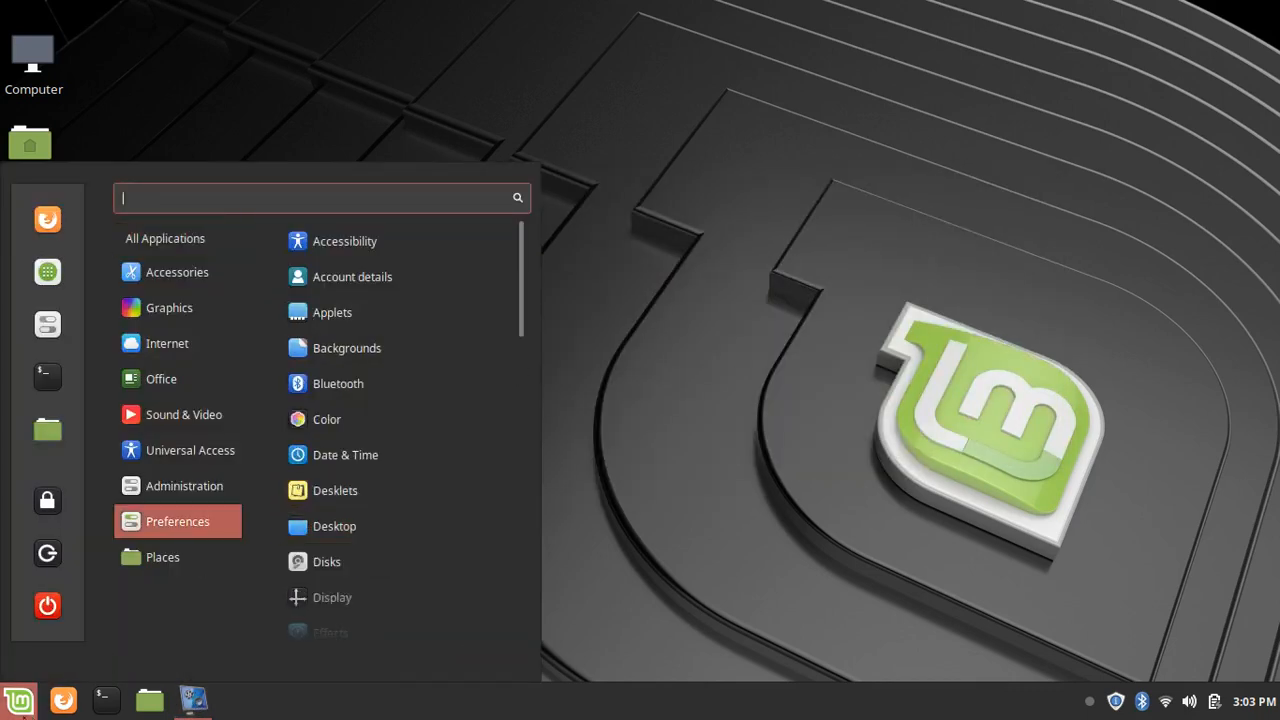
key(Escape)
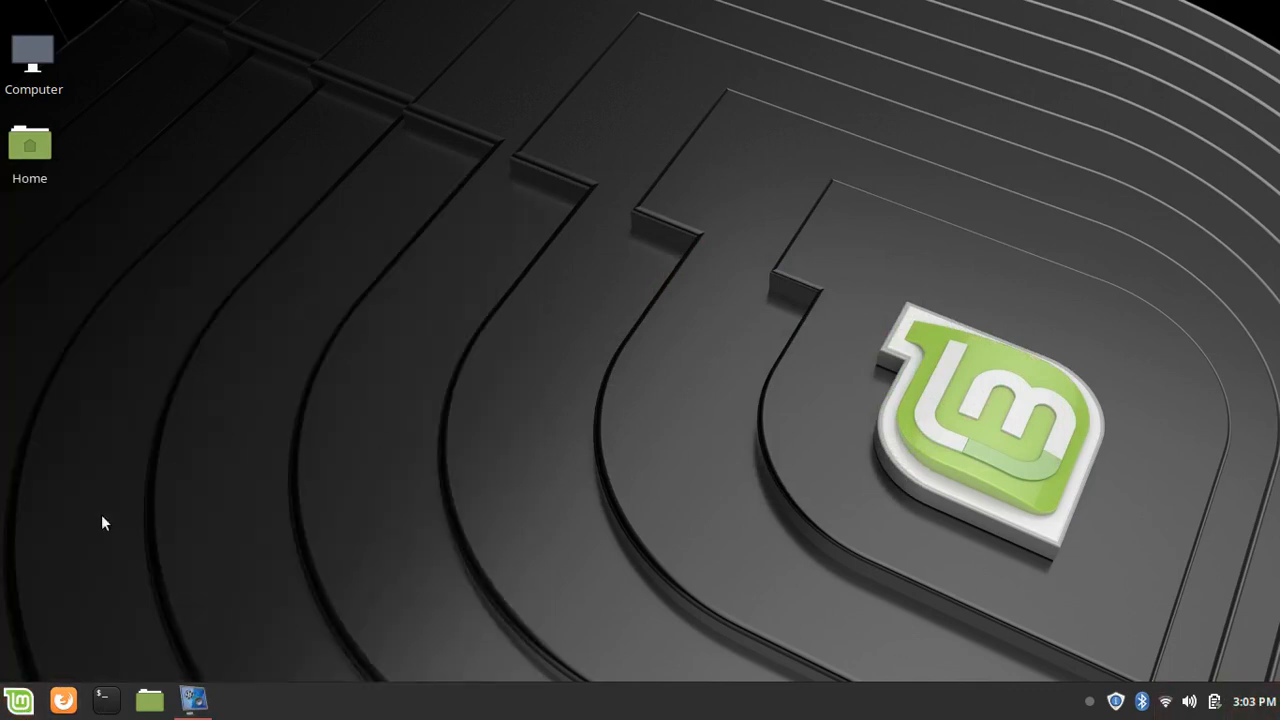
Look through the programs in the Internet, Office and Sound & Video categories of the applications
click(6, 705)
click(5, 708)
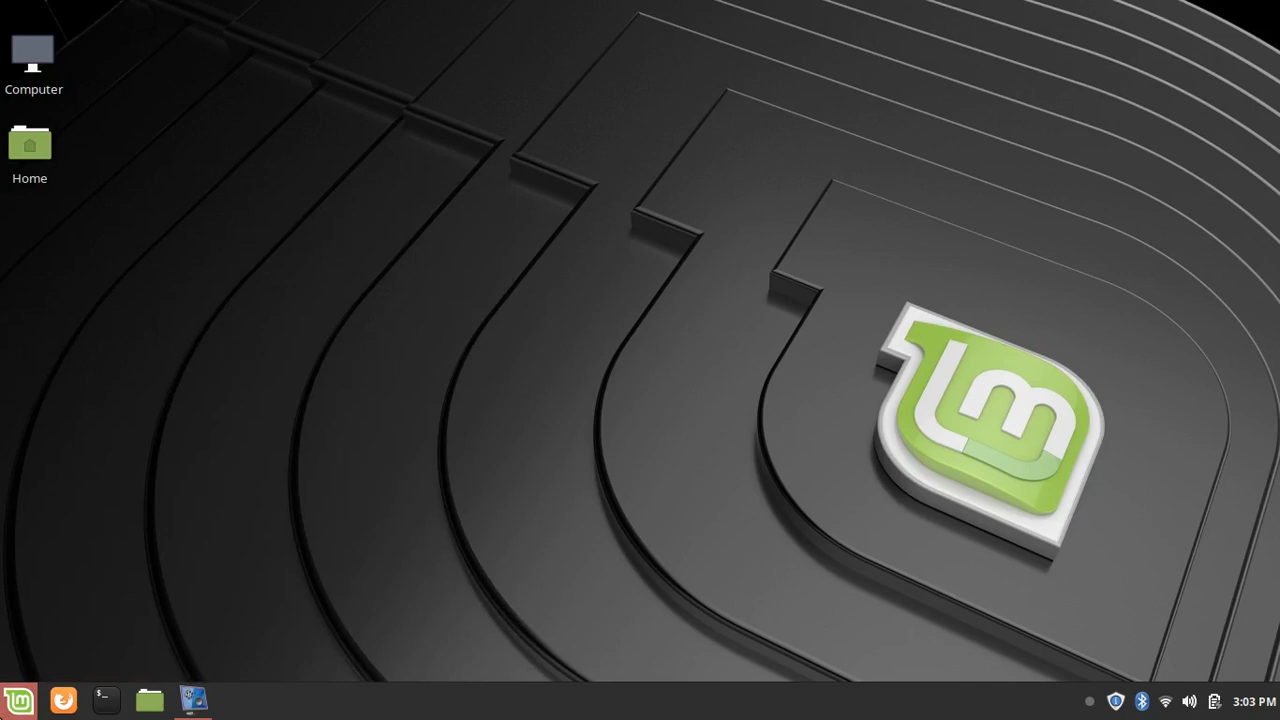
click(5, 710)
mouse_move(177, 346)
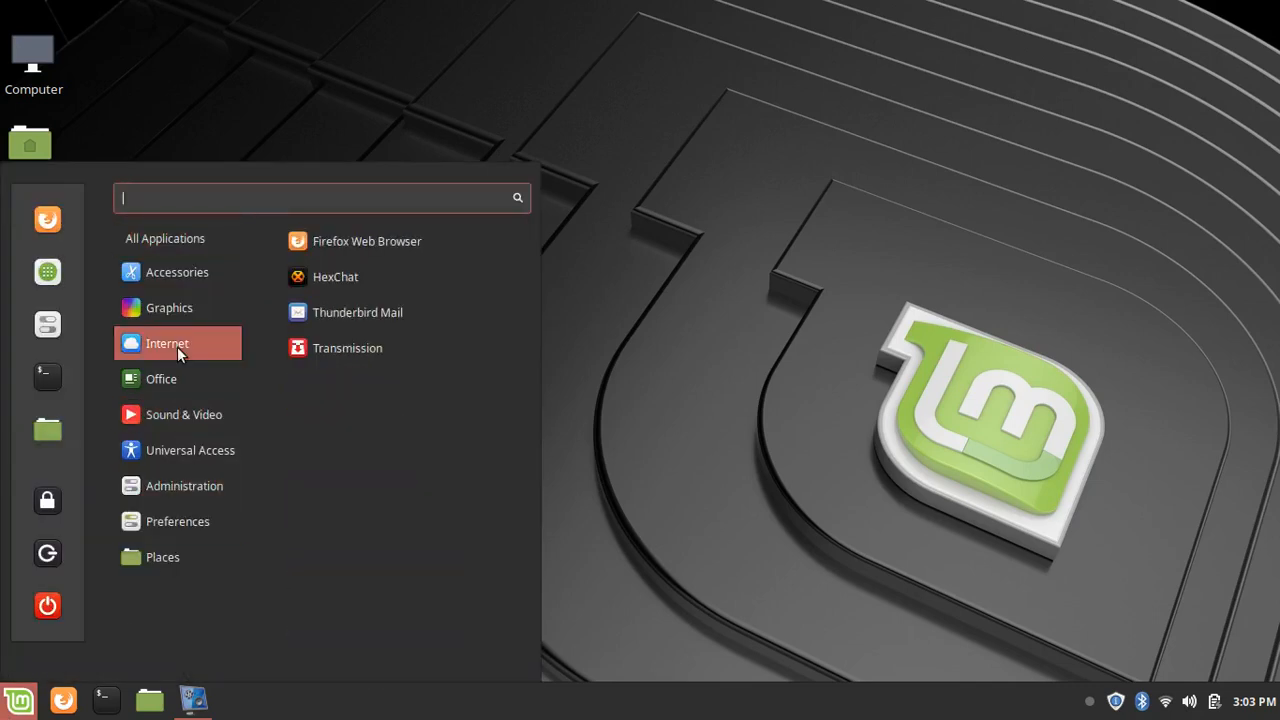
mouse_move(214, 404)
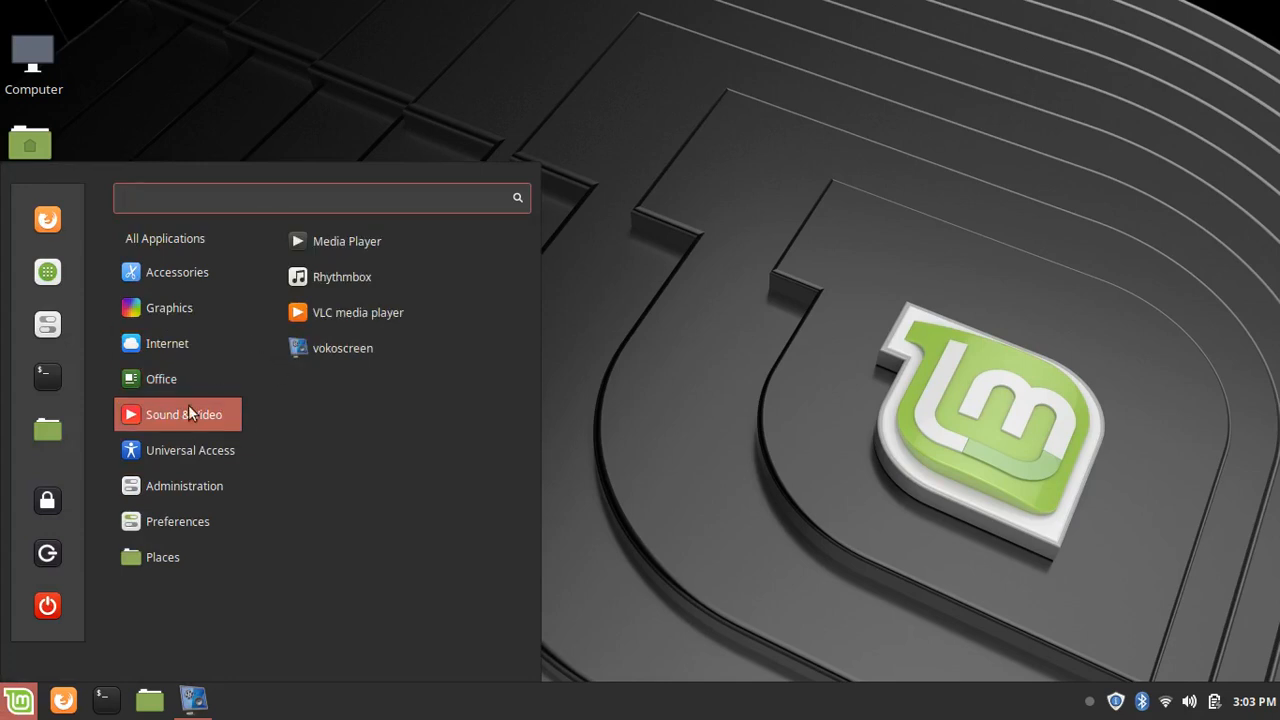
mouse_move(204, 330)
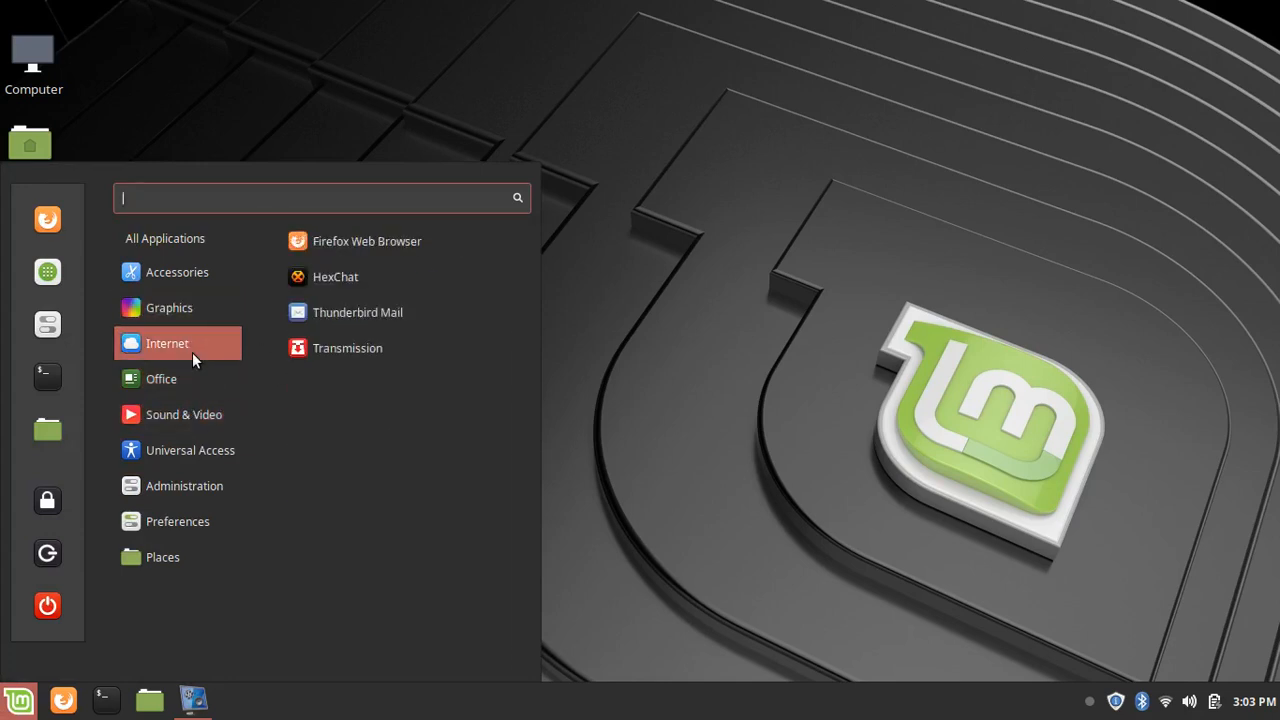
mouse_move(207, 344)
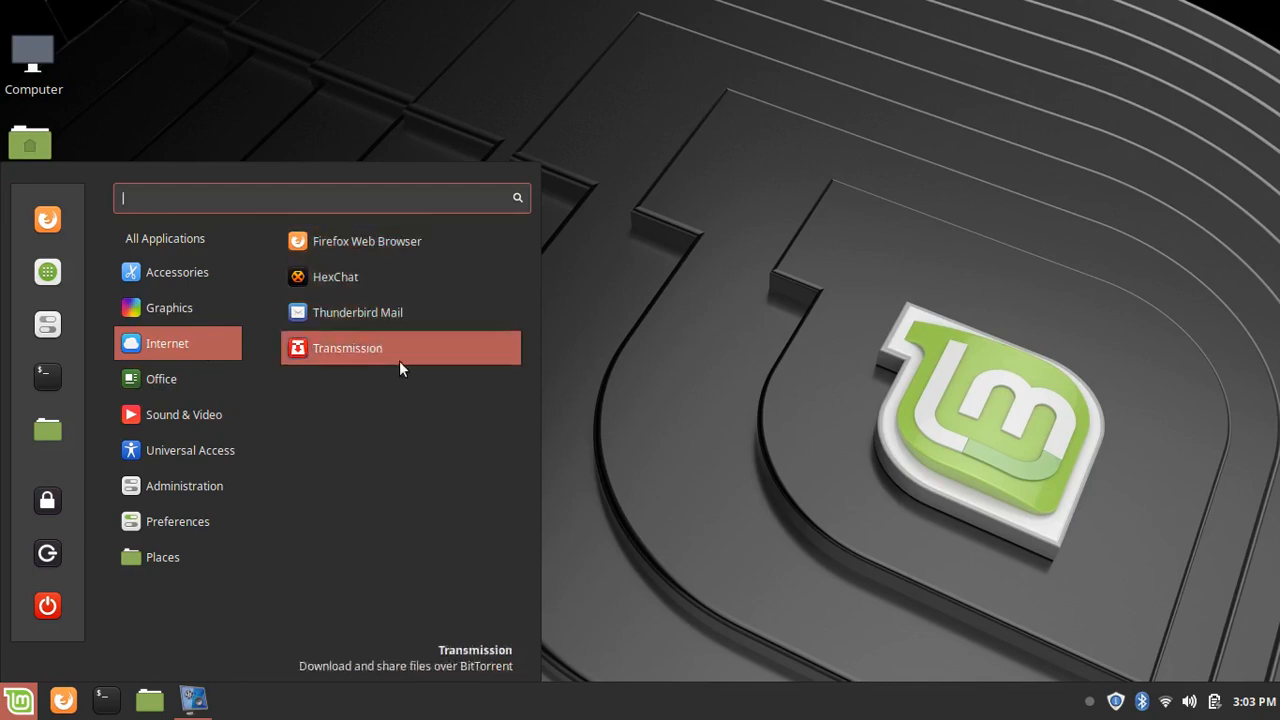
mouse_move(171, 382)
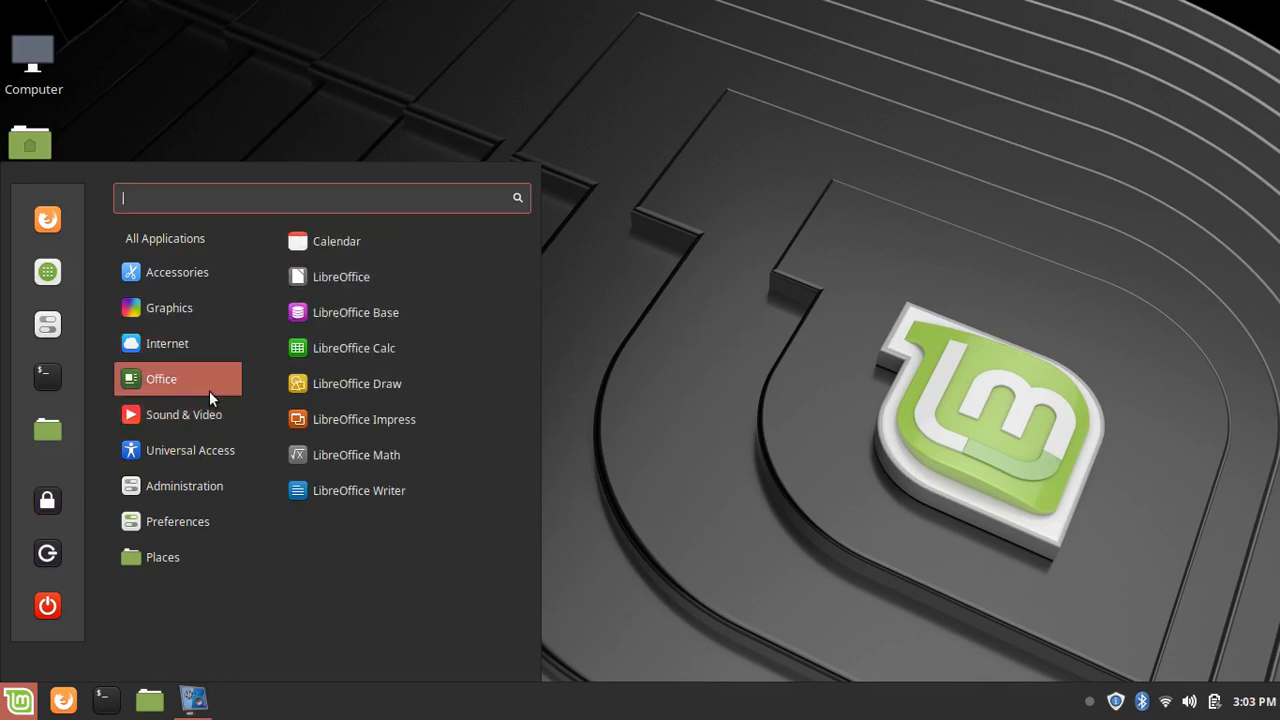
mouse_move(214, 419)
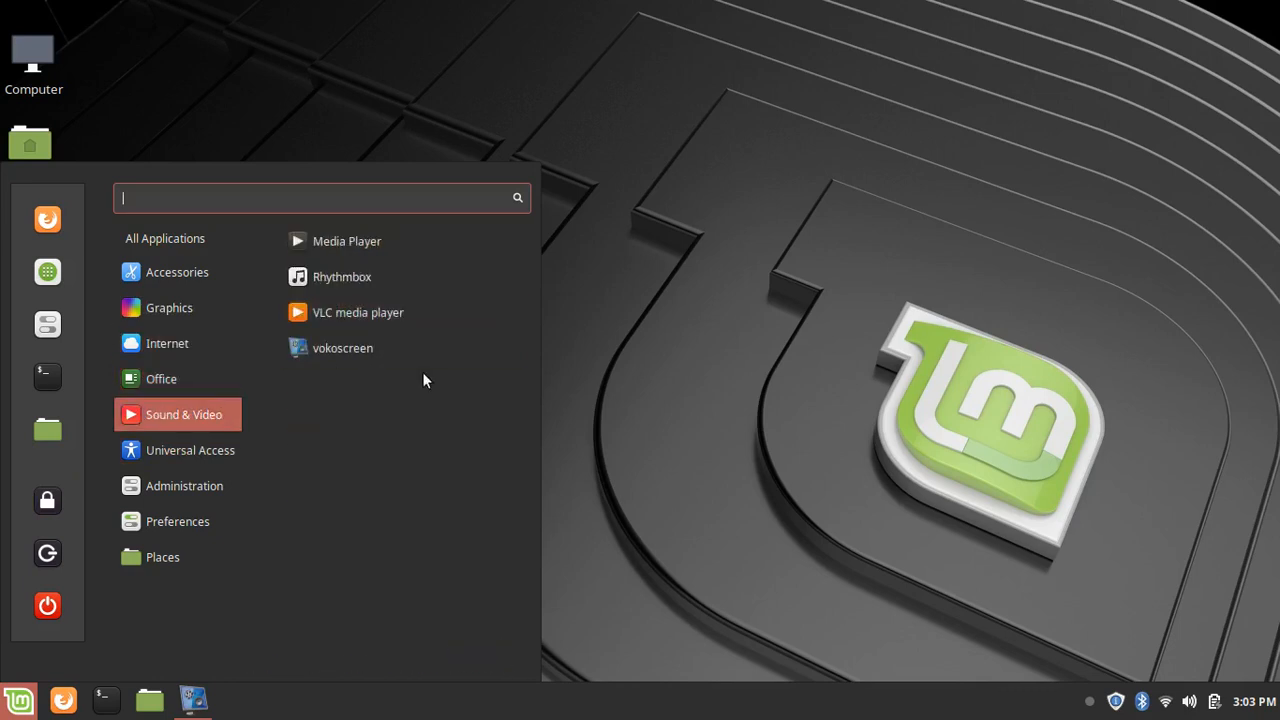
Open Media Player from the Sound & Video category to view its window and close it
drag(481, 353, 463, 375)
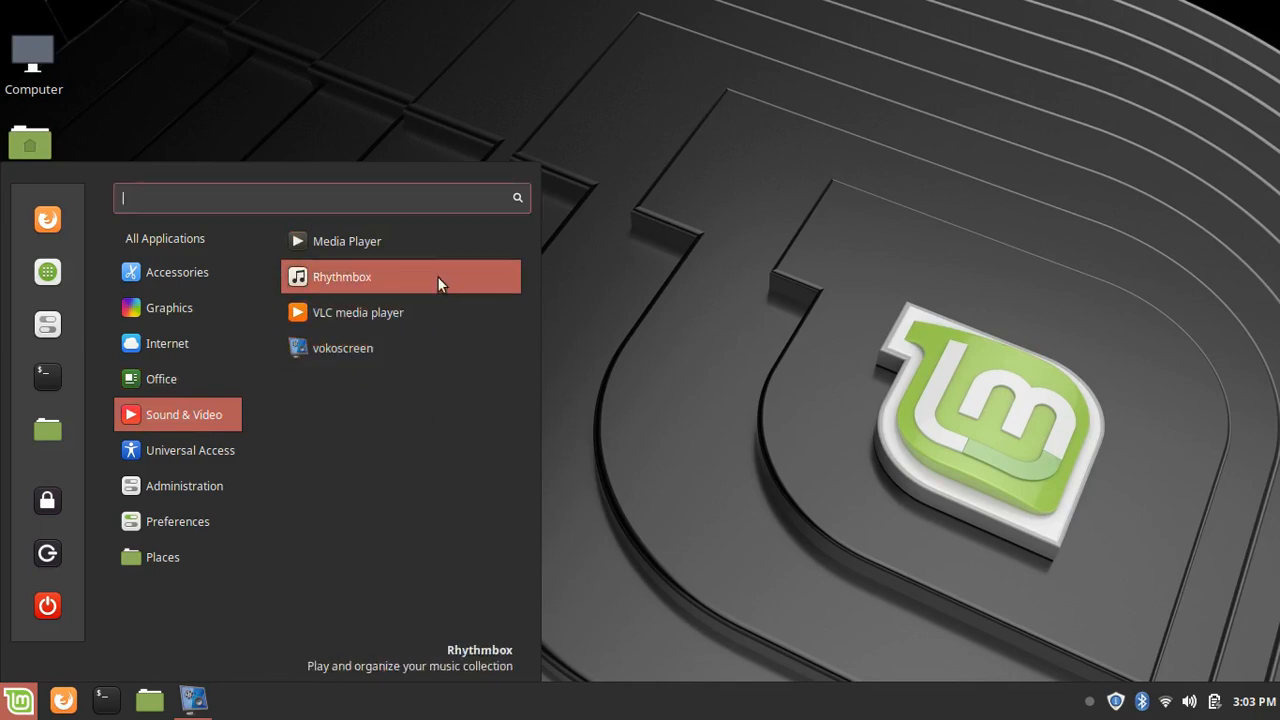
click(469, 236)
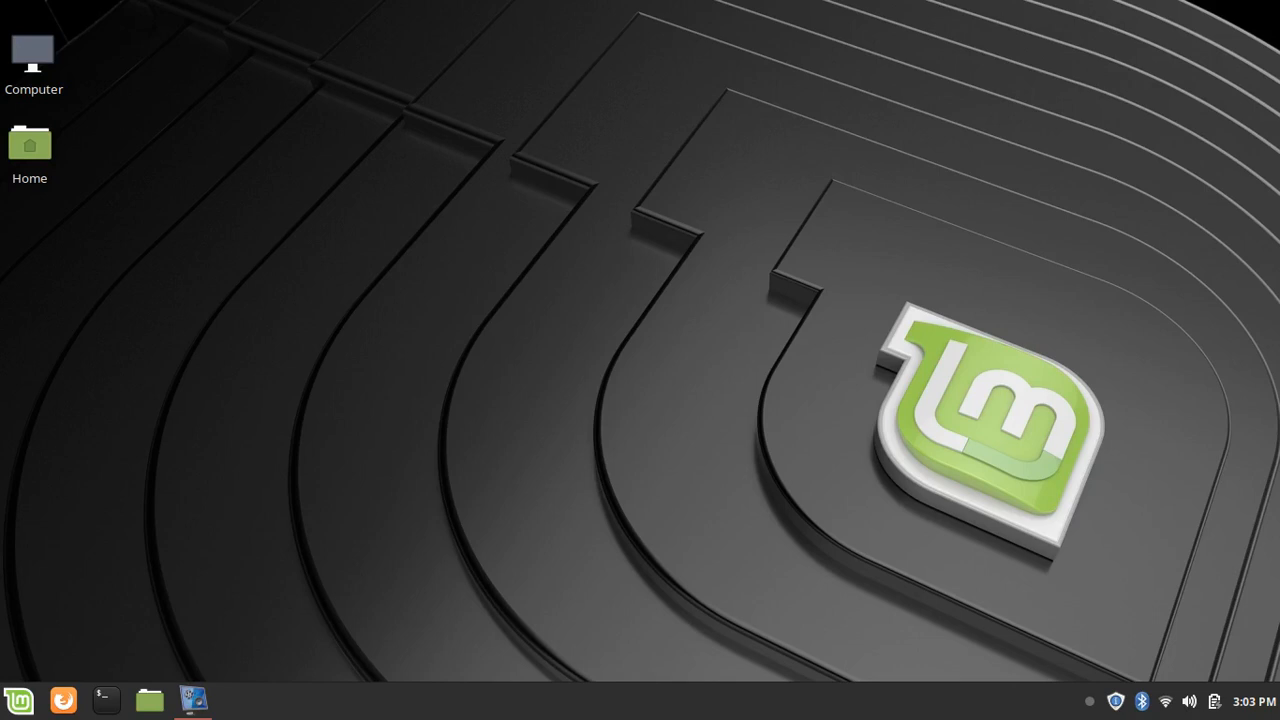
key(super)
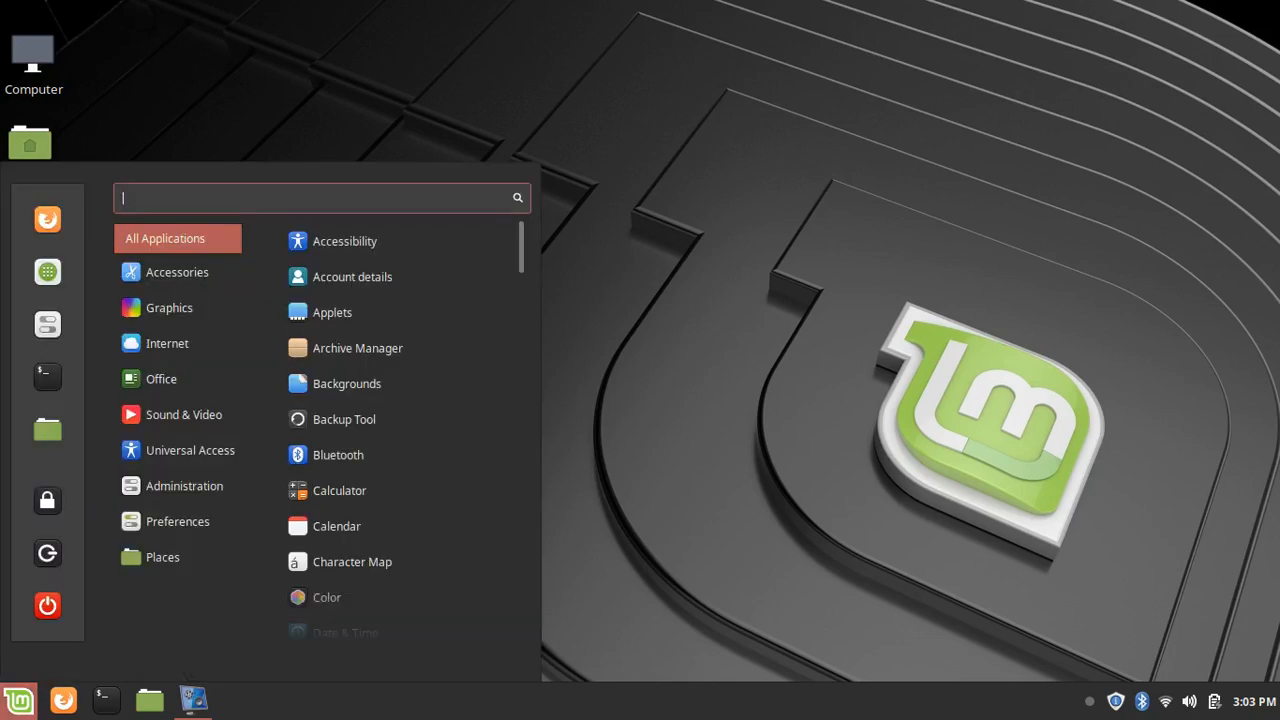
key(Escape)
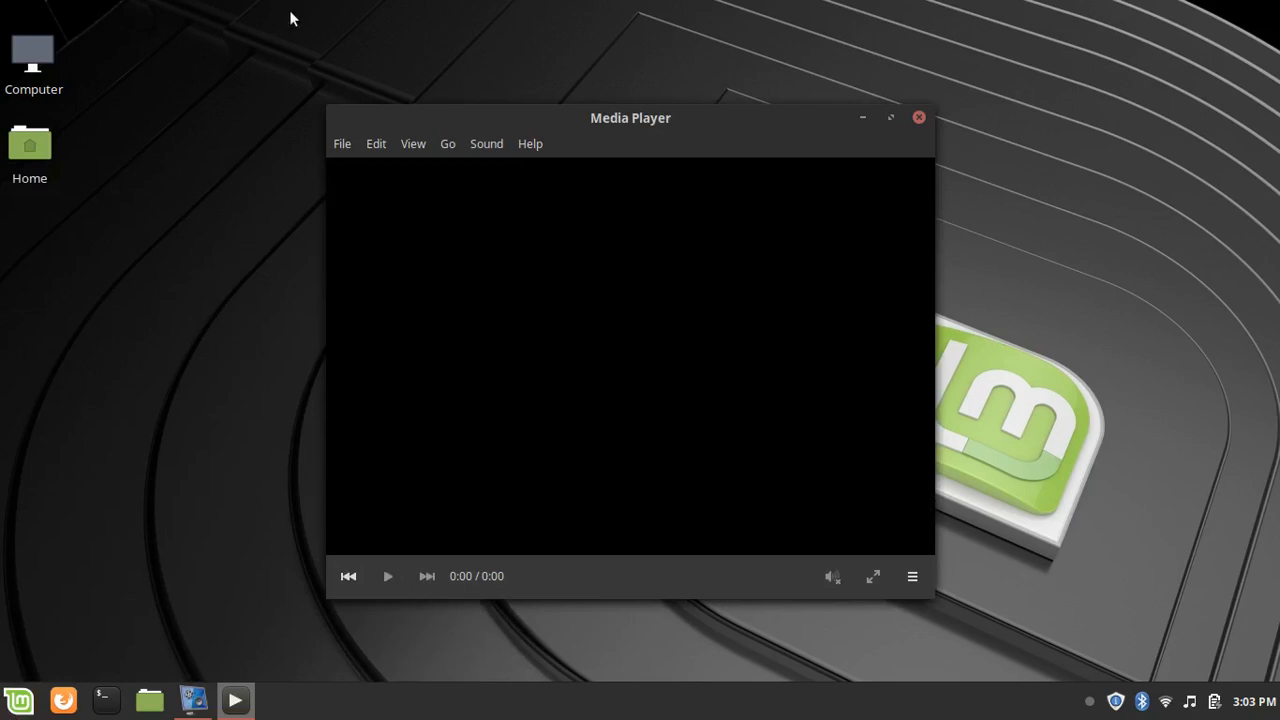
click(919, 118)
Look through the Sound & Video category and the full list of Administration tools in the applications
click(19, 701)
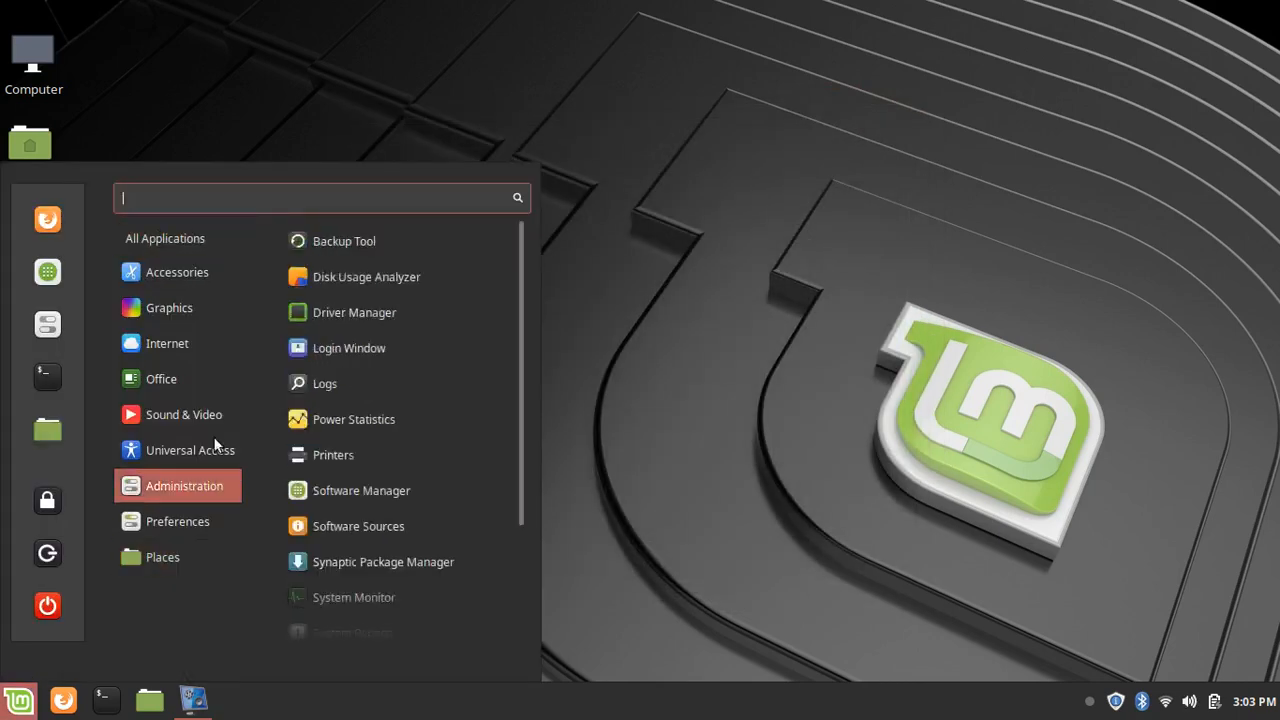
mouse_move(174, 412)
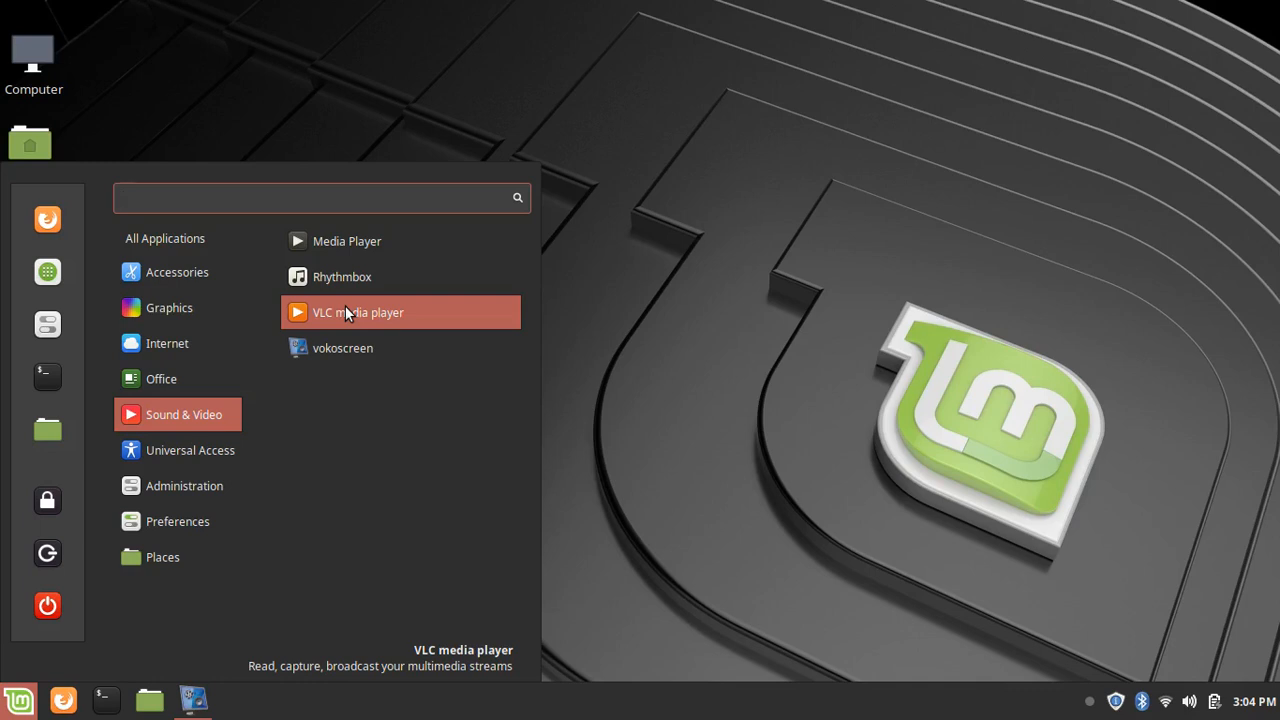
mouse_move(215, 450)
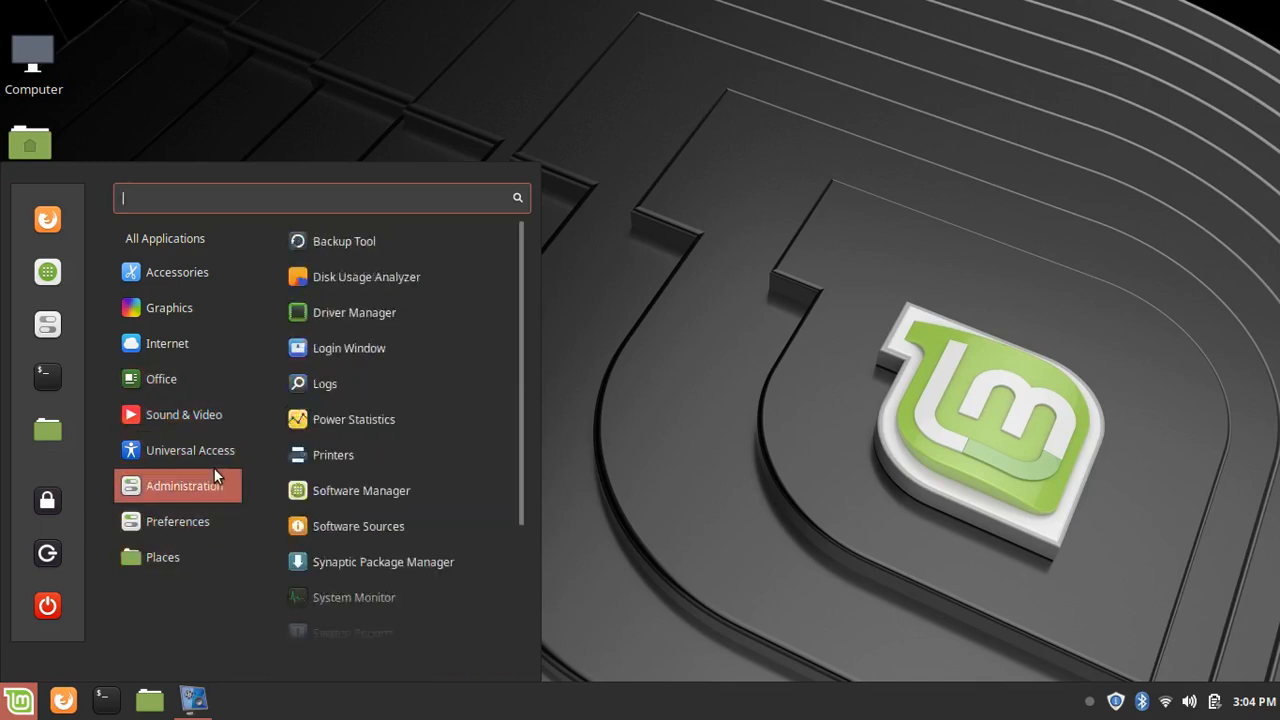
scroll(462, 355, down, 2)
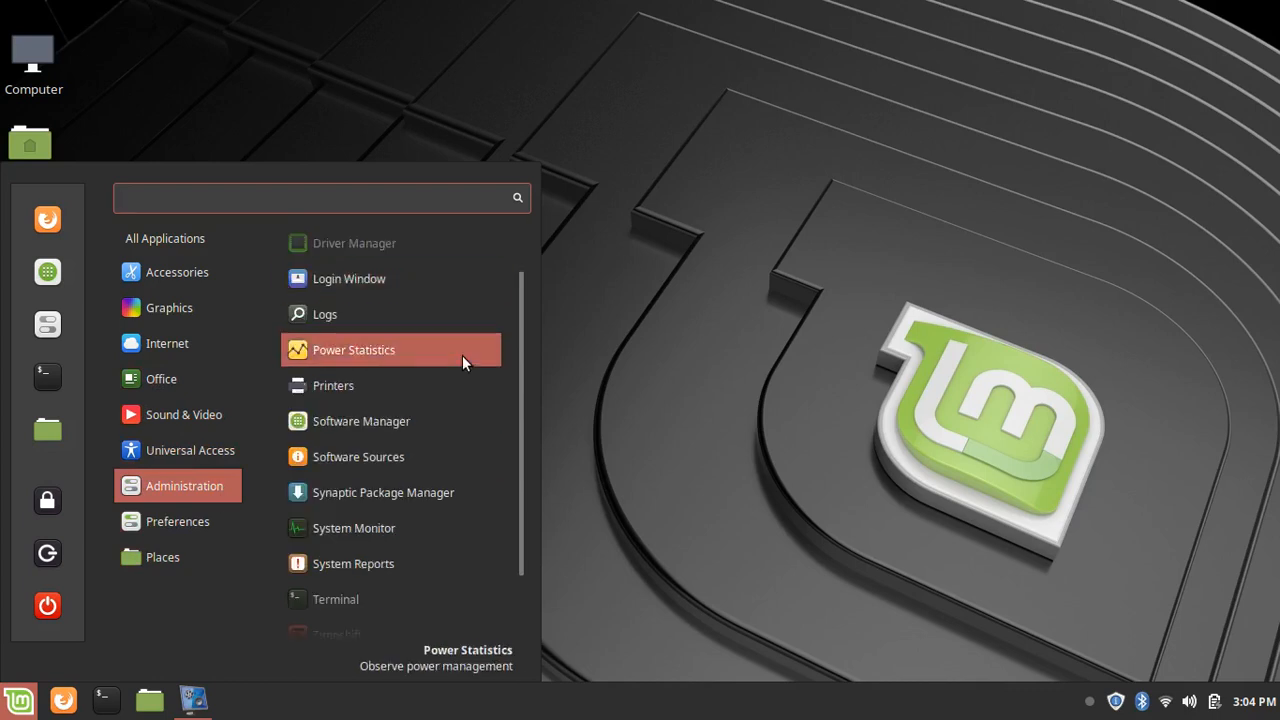
scroll(452, 362, up, 2)
scroll(367, 525, down, 4)
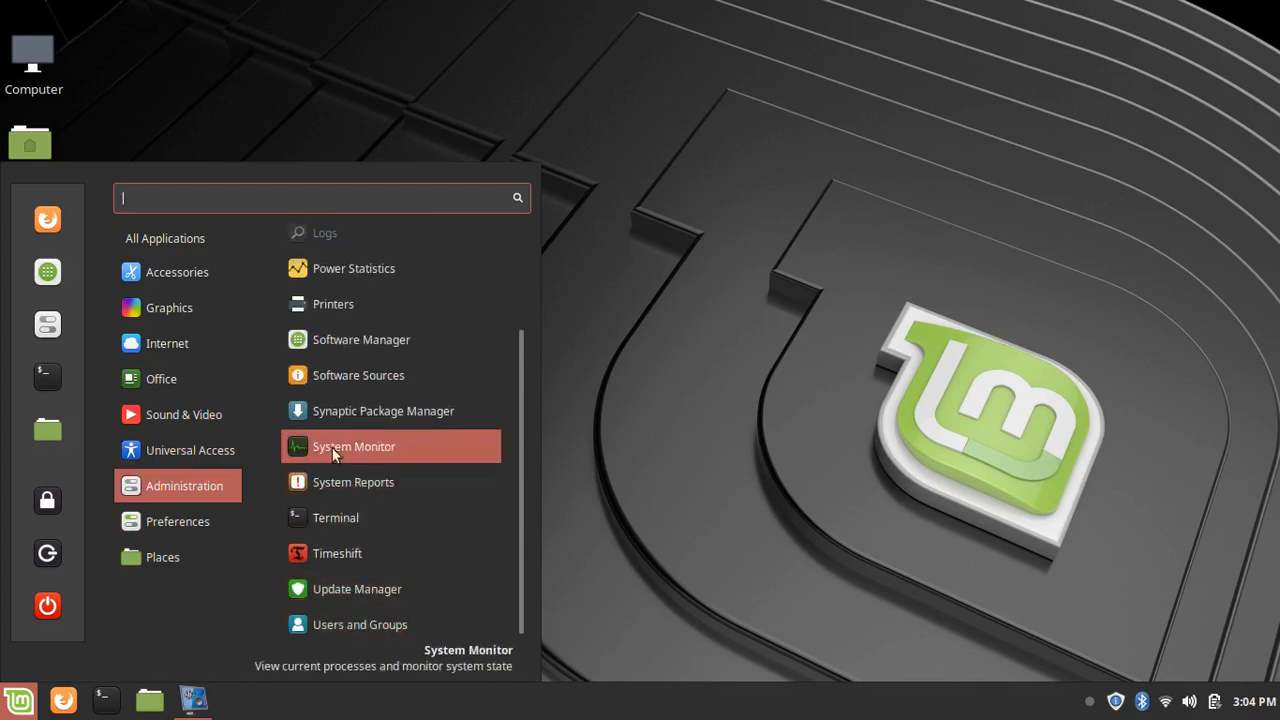
scroll(317, 410, up, 4)
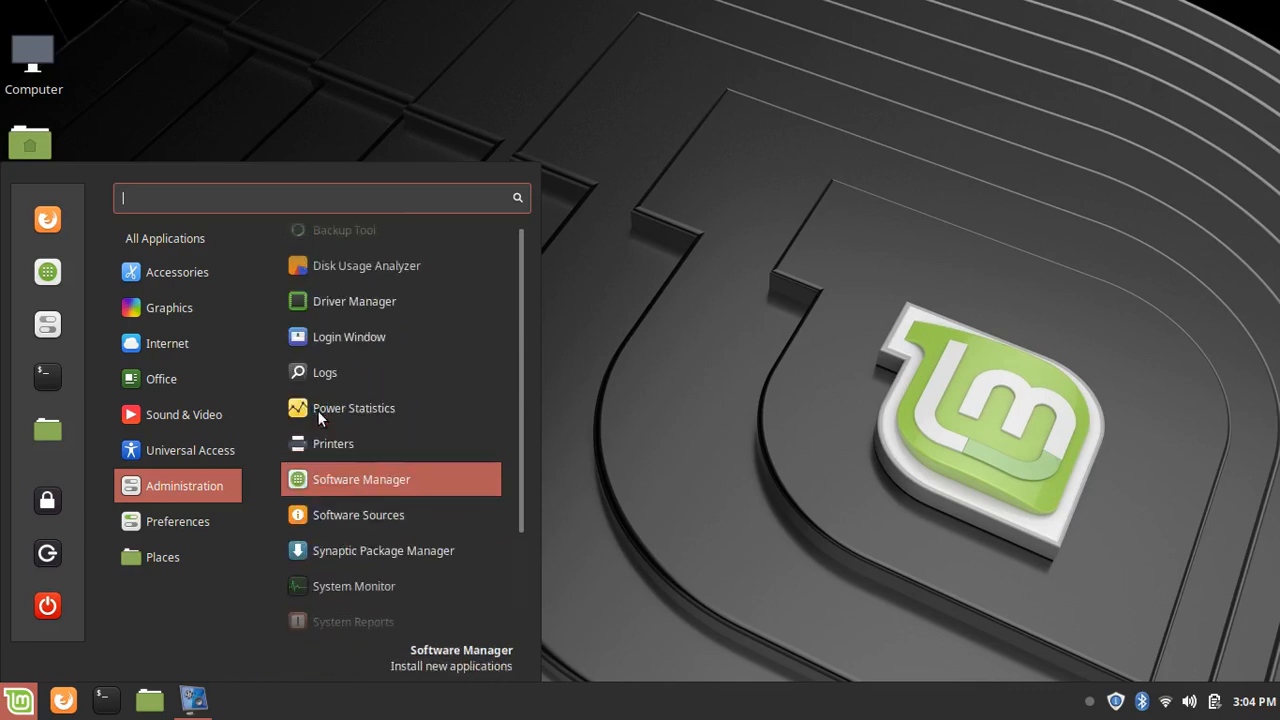
Search the applications for "settings" and open System Settings
mouse_move(206, 512)
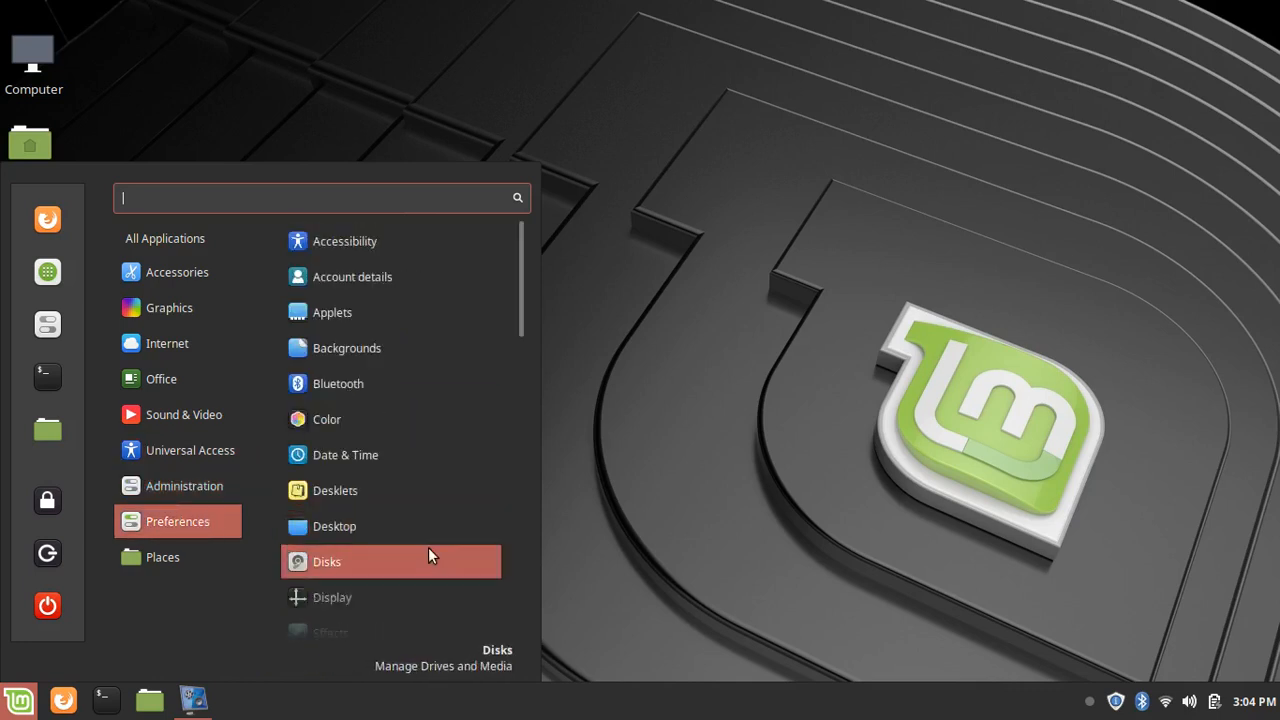
text(sett)
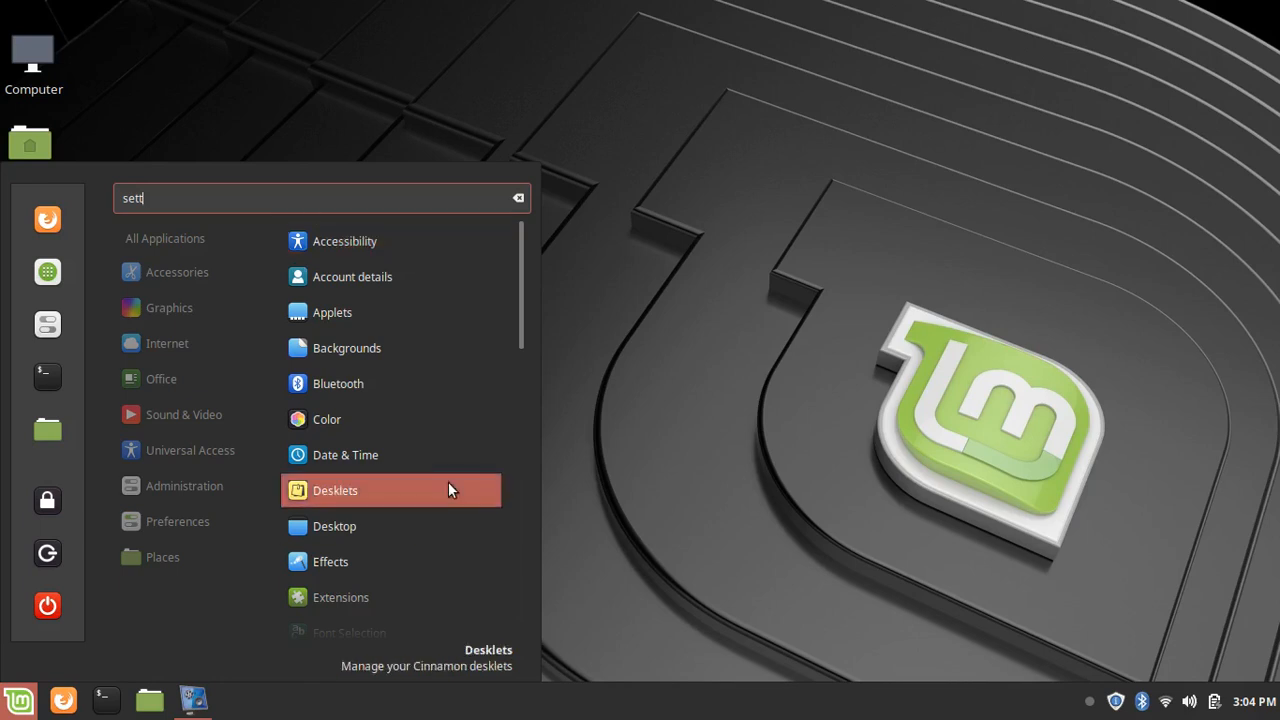
text(ings)
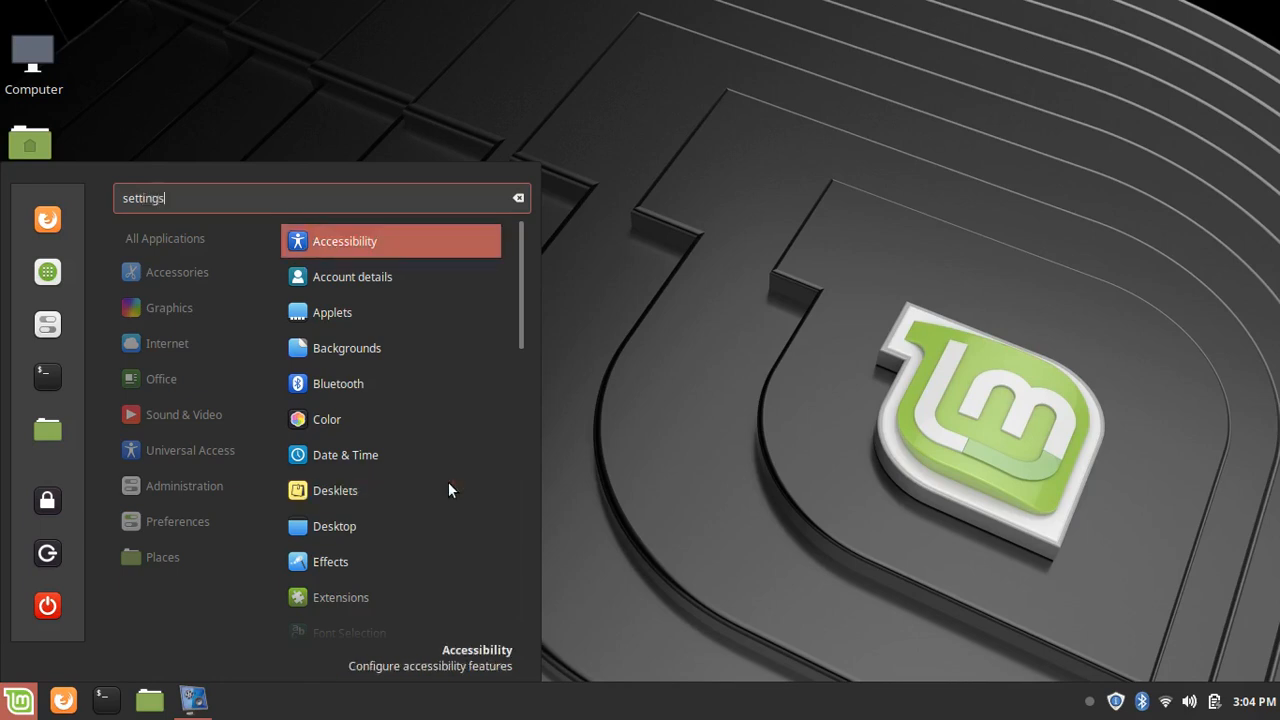
click(50, 330)
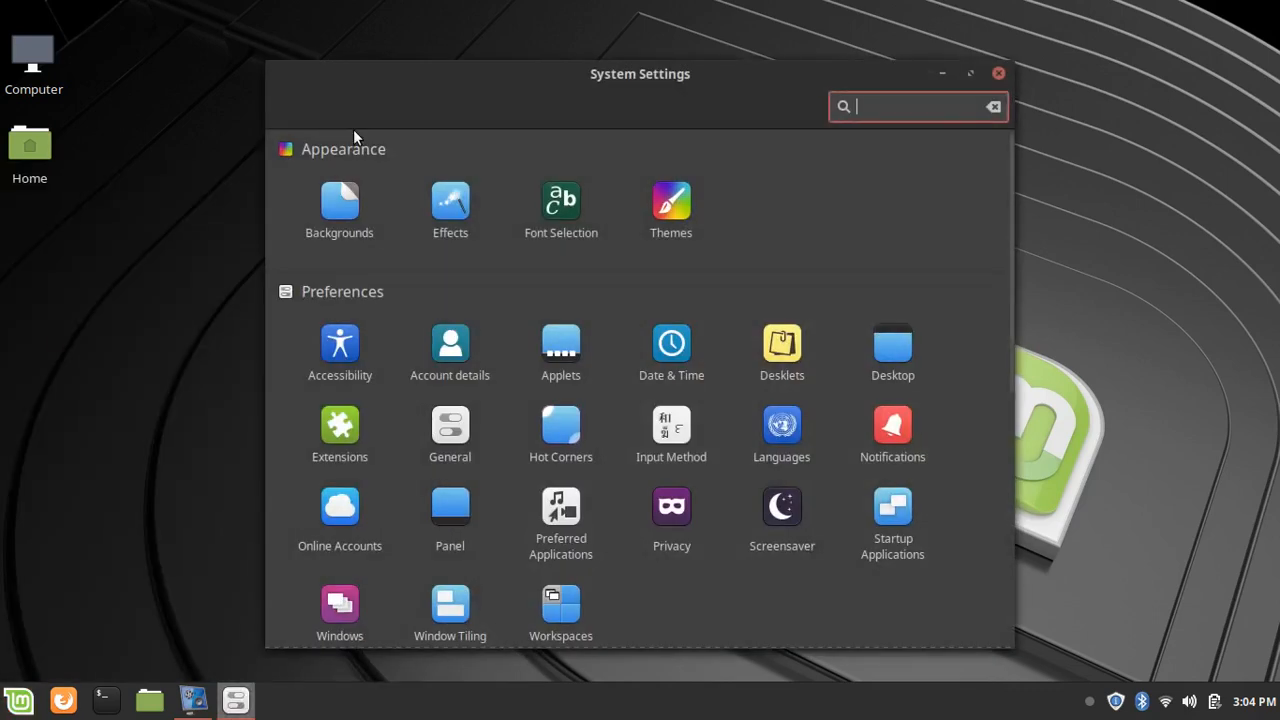
key(XF86AudioLowerVolume)
Set the Coffee image from the Tara background collection as the desktop wallpaper and shift the settings window slightly to reveal it
click(340, 208)
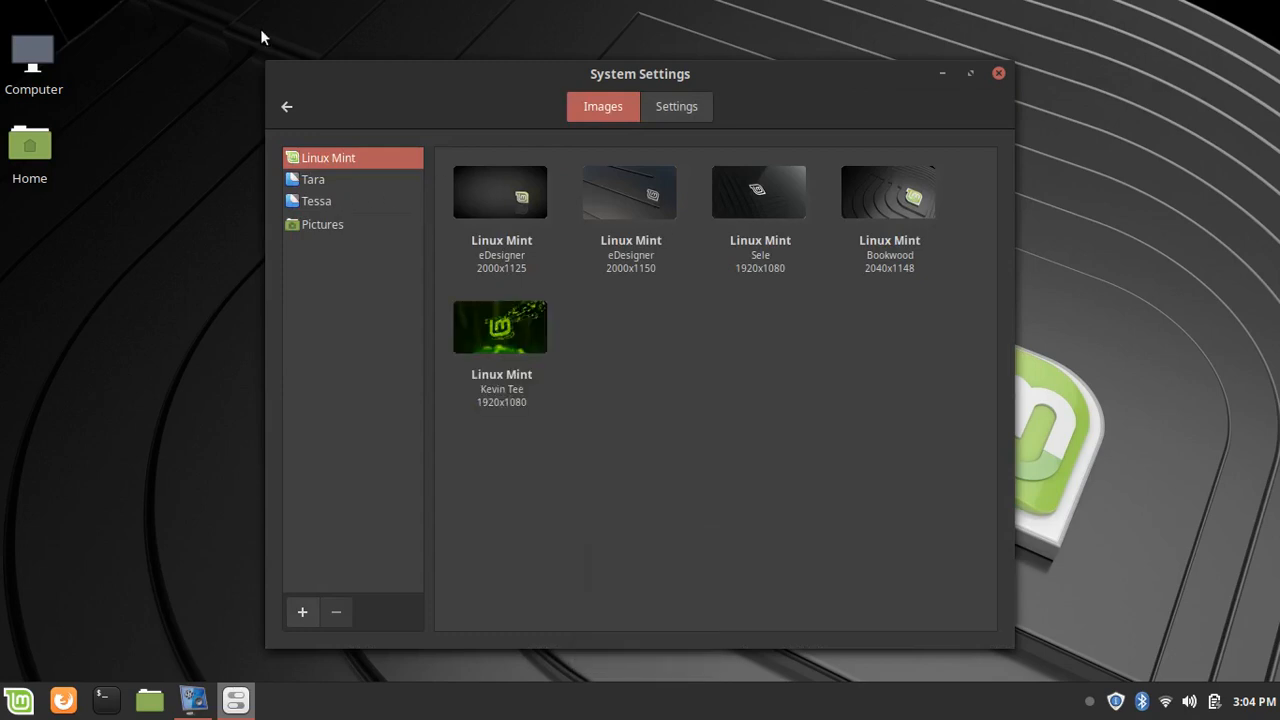
click(402, 178)
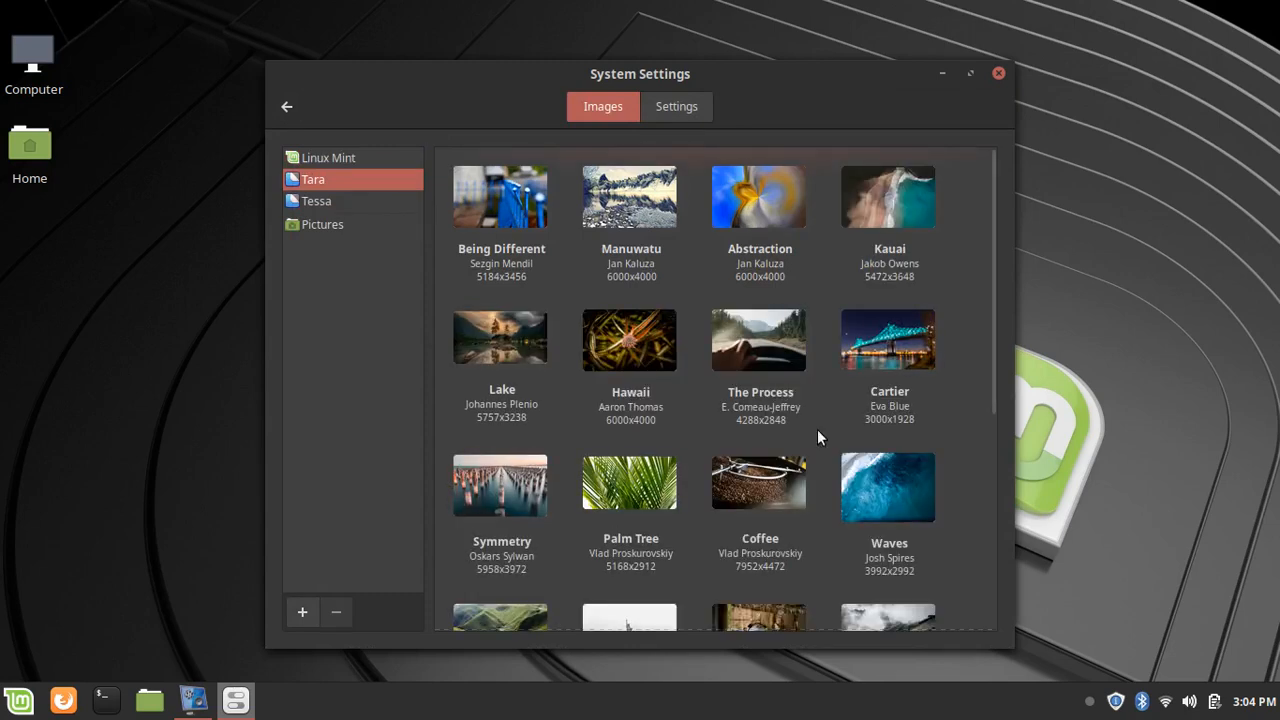
scroll(817, 429, down, 5)
scroll(816, 425, up, 2)
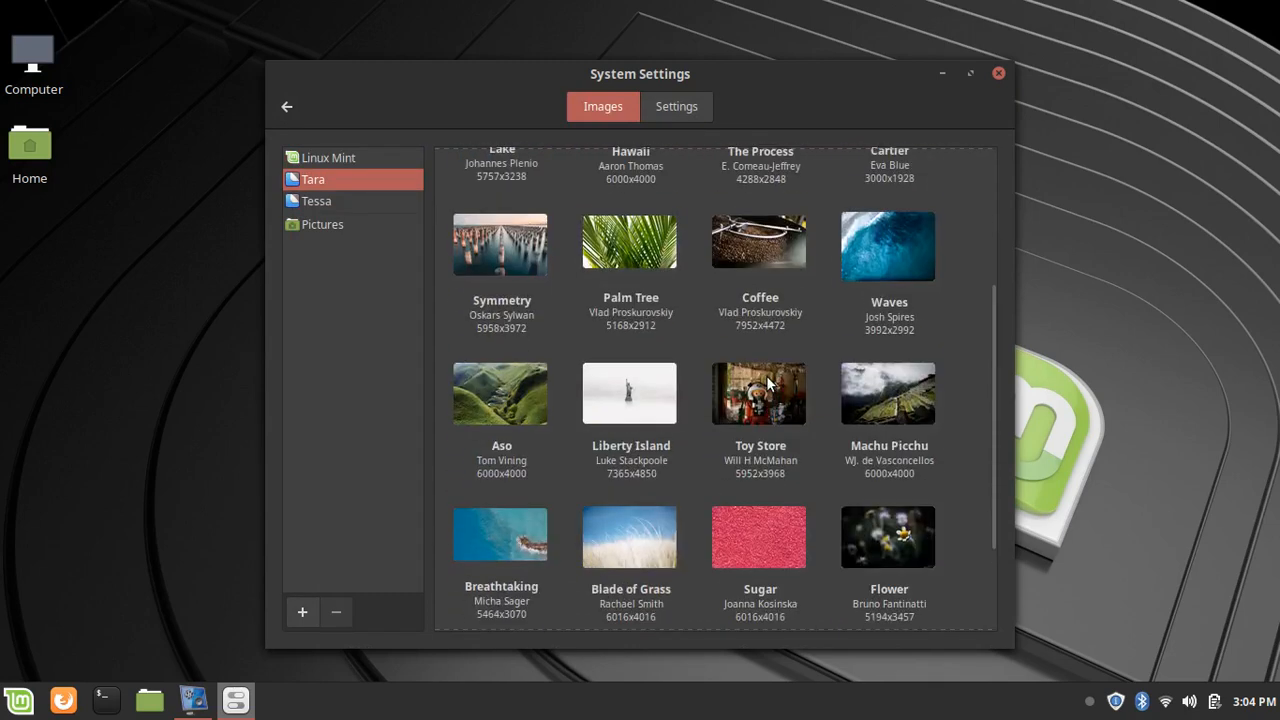
click(759, 356)
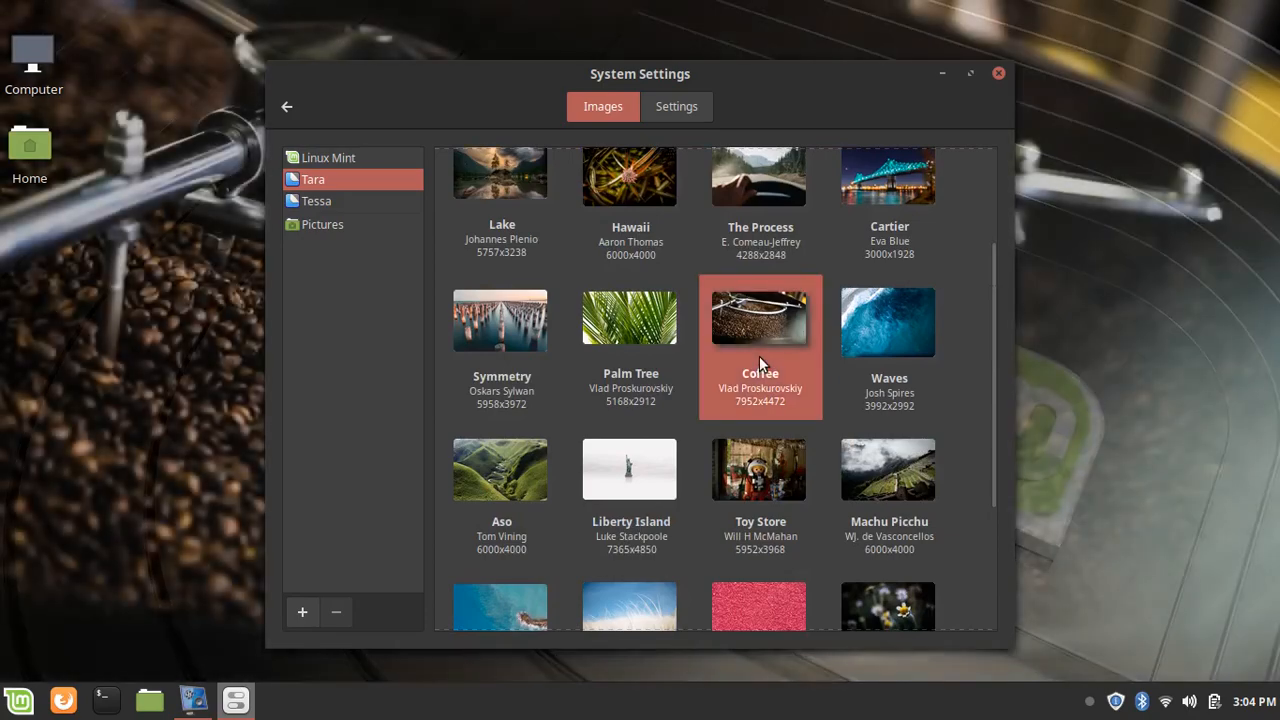
mouse_move(762, 79)
mouse_down()
mouse_move(1085, 469)
mouse_move(1208, 680)
mouse_move(1030, 412)
mouse_move(772, 83)
mouse_up()
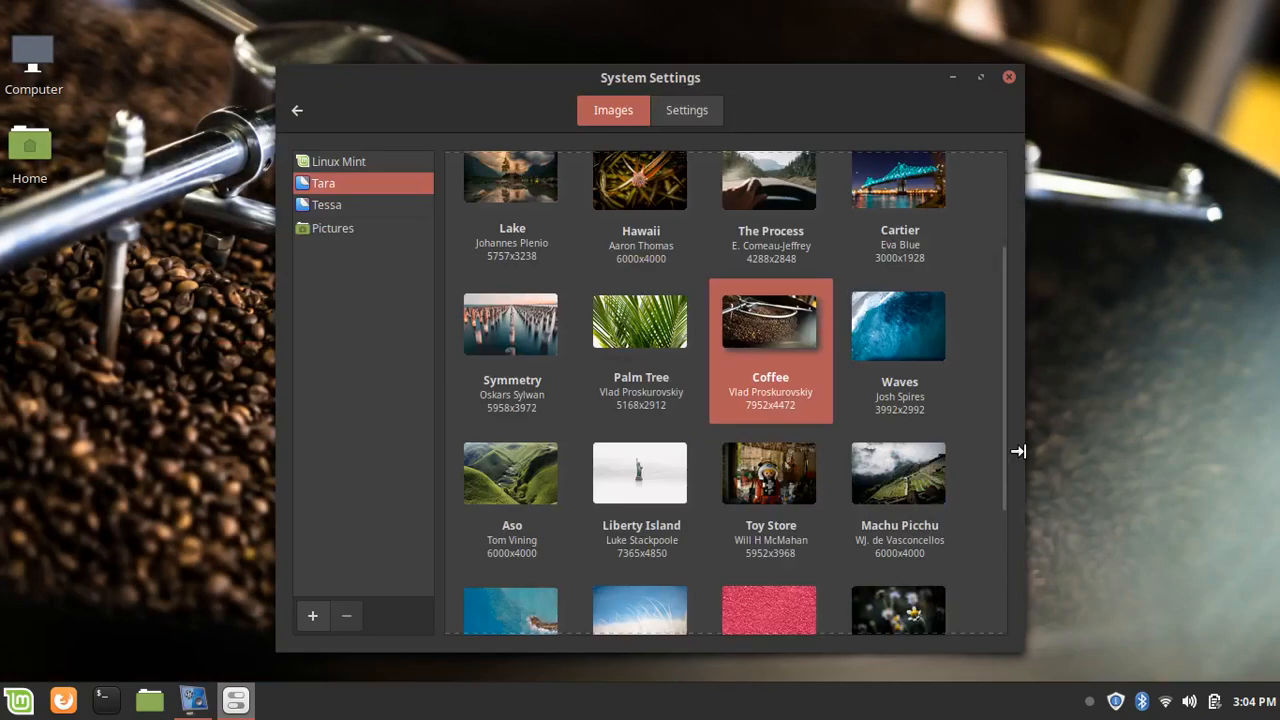
Look through the remaining Tara wallpapers and the Tessa collection, and return to the settings overview
scroll(623, 467, up, 3)
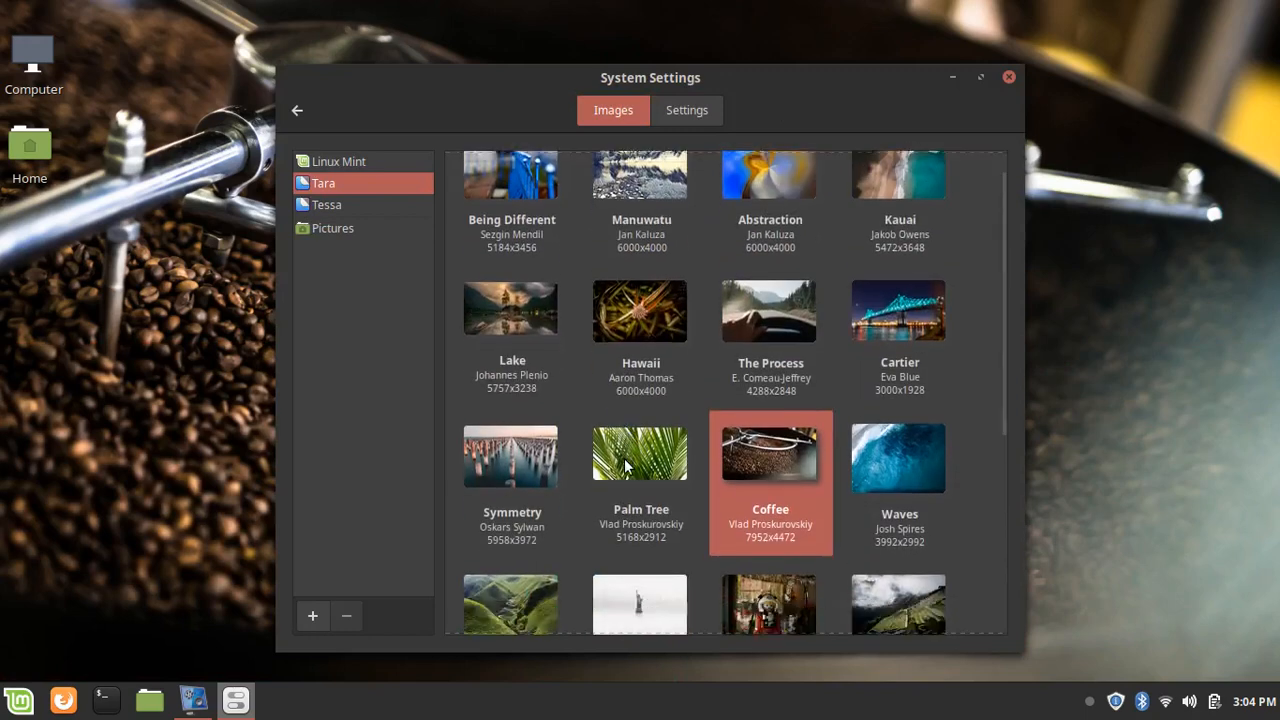
scroll(623, 467, down, 5)
scroll(623, 467, up, 4)
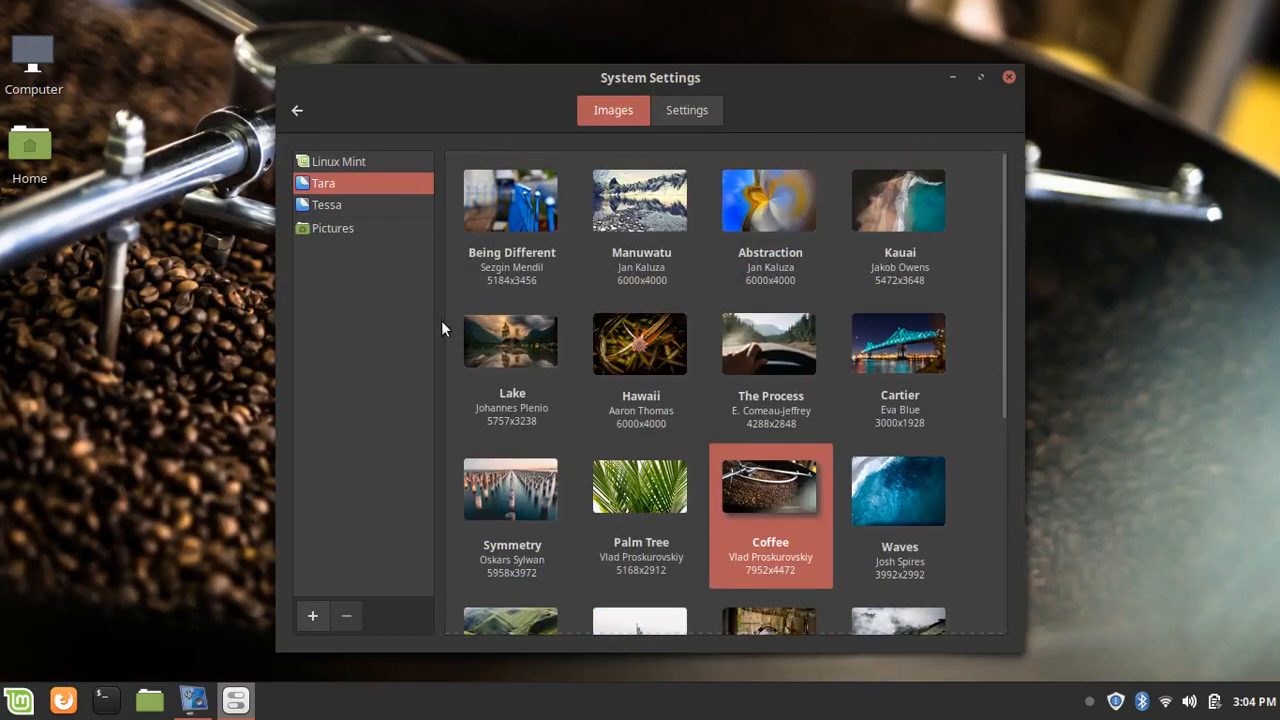
click(348, 205)
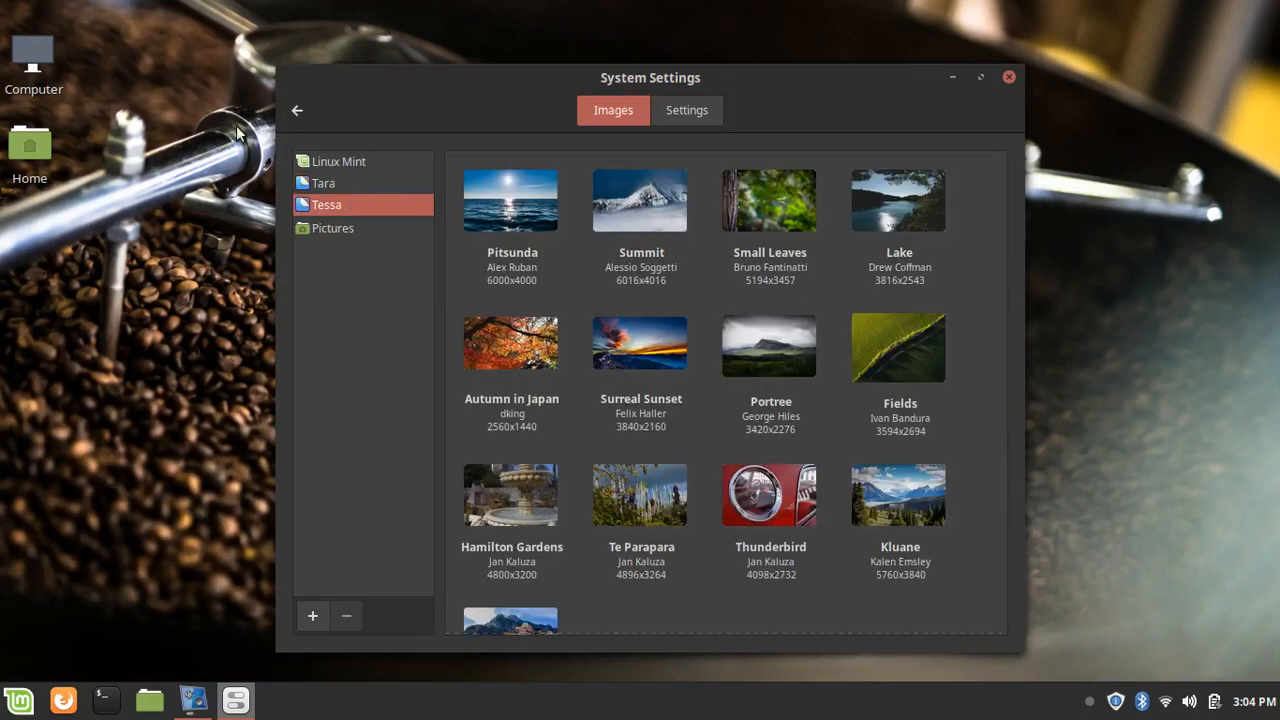
scroll(531, 372, down, 3)
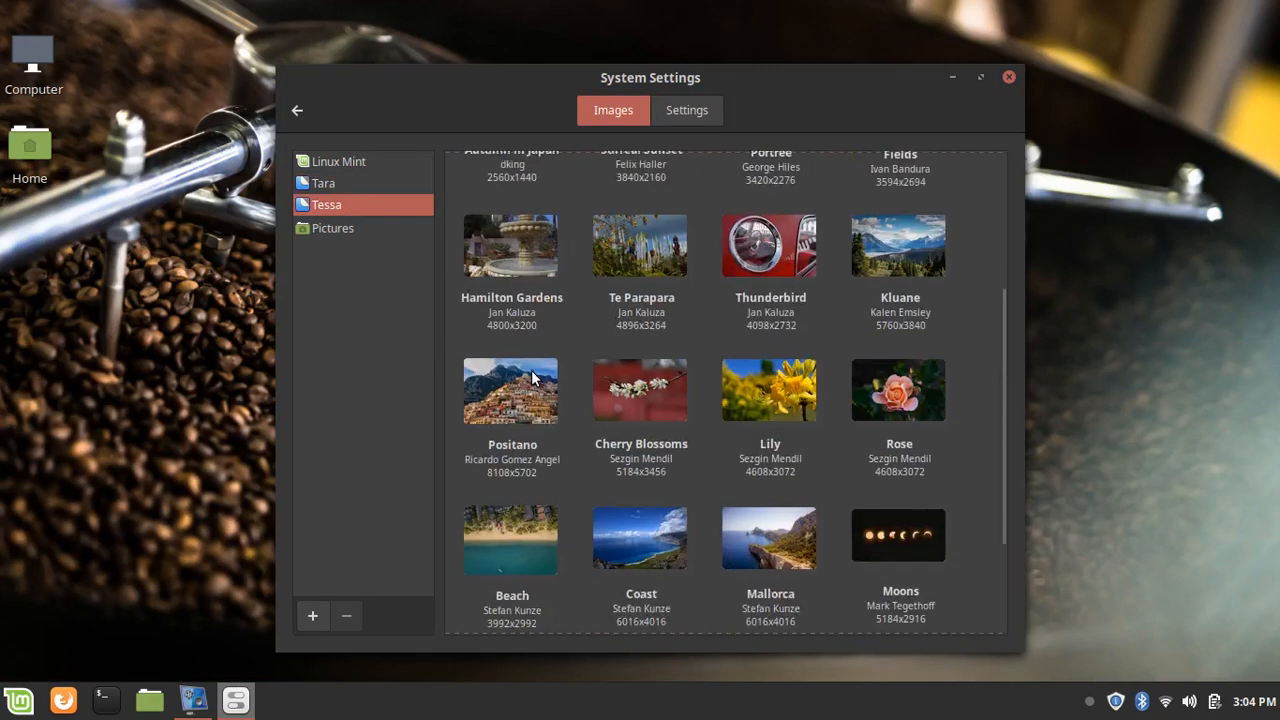
scroll(531, 370, down, 2)
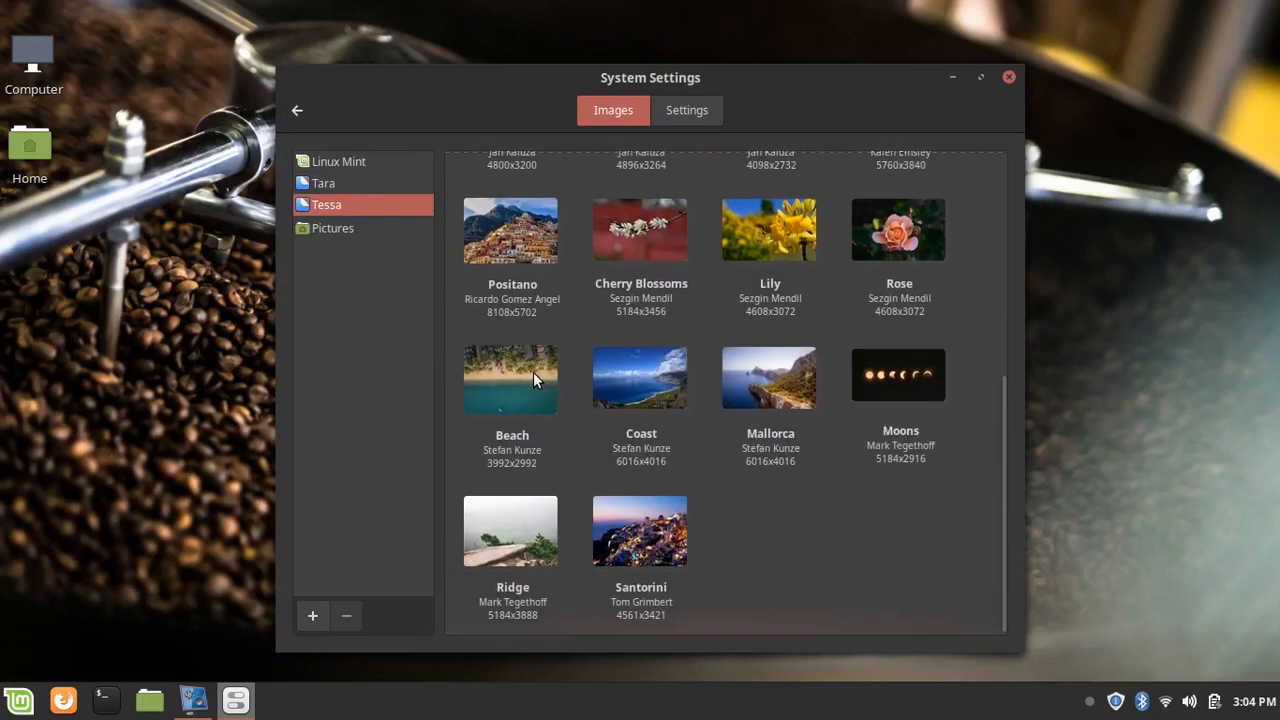
click(292, 111)
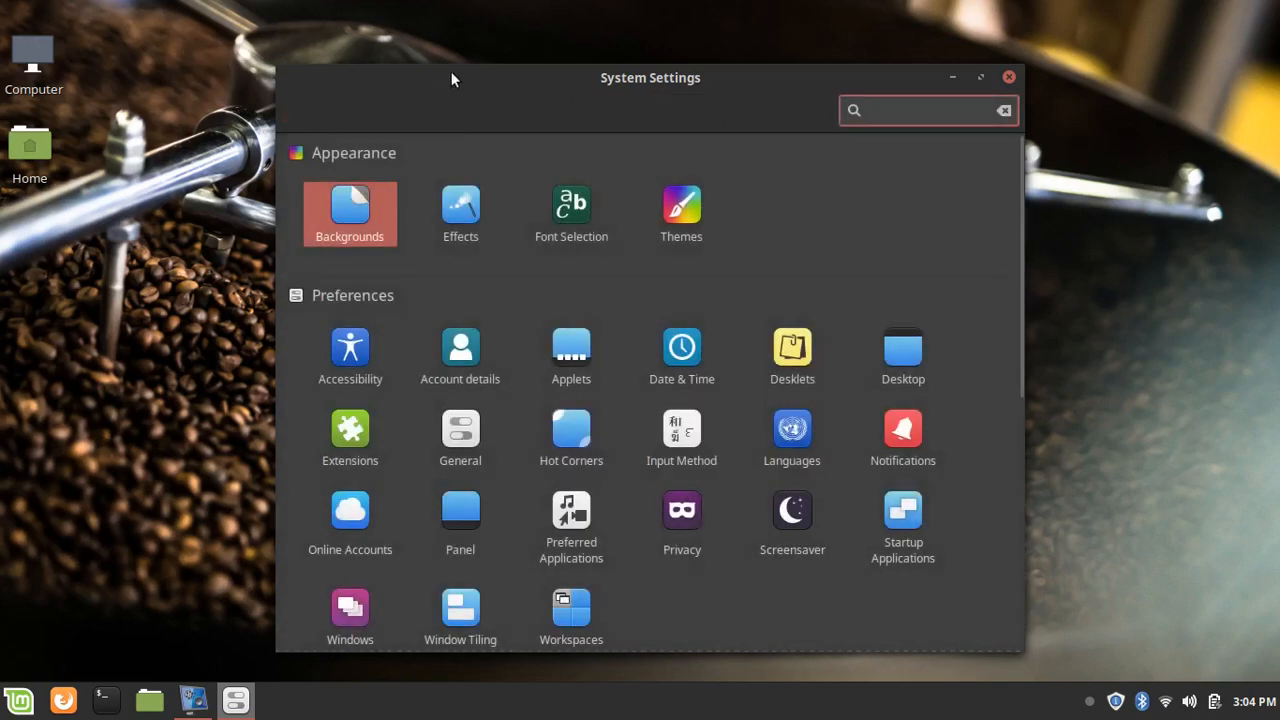
View the Effects and Themes settings, returning to the settings overview after each
click(476, 231)
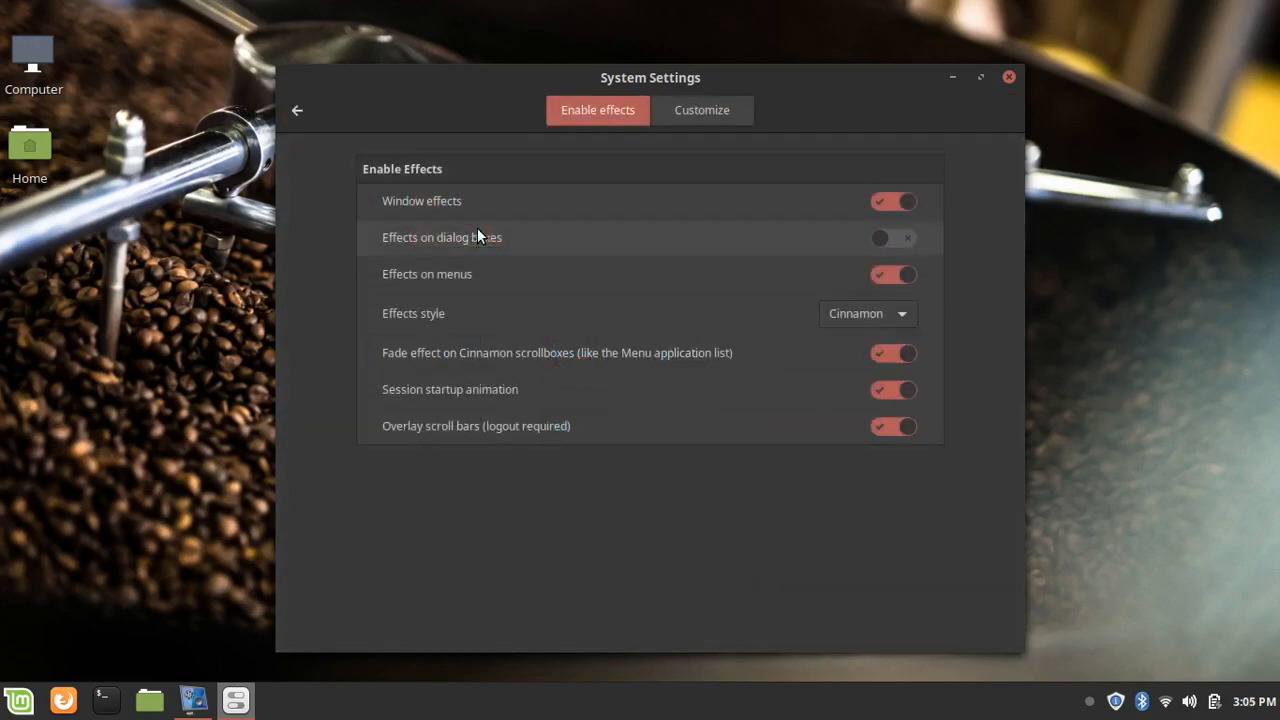
click(294, 117)
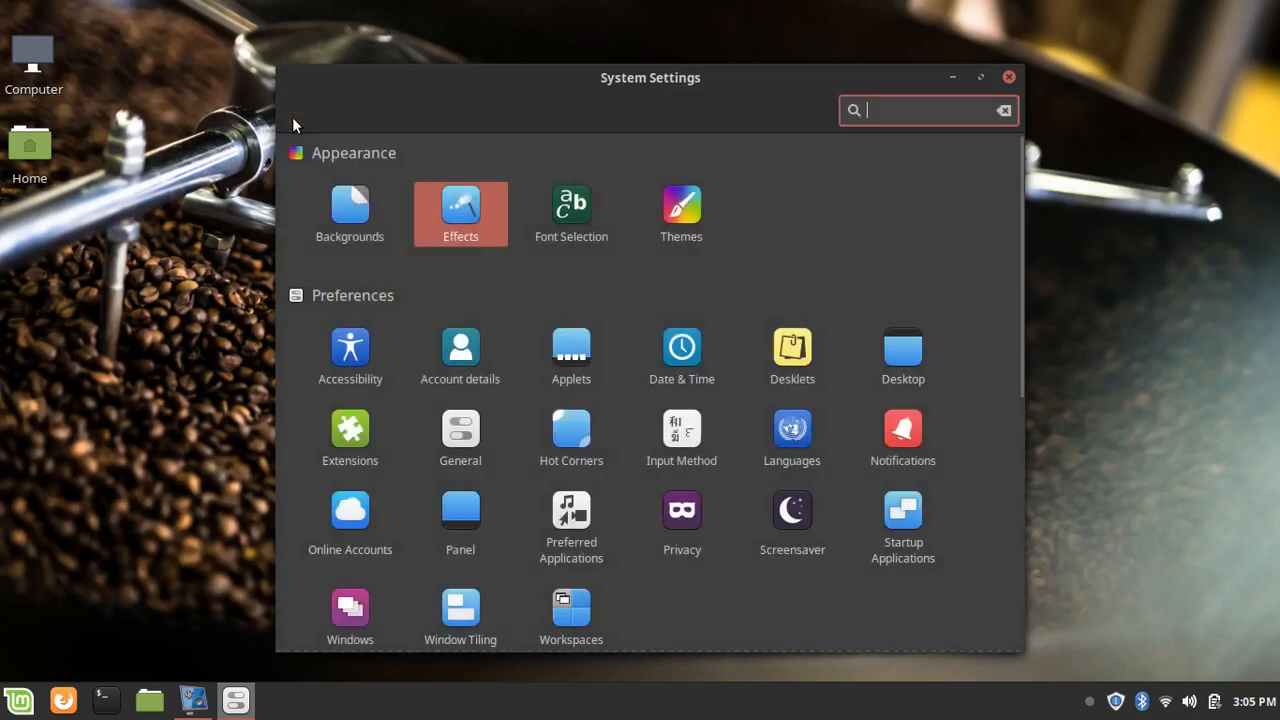
click(684, 201)
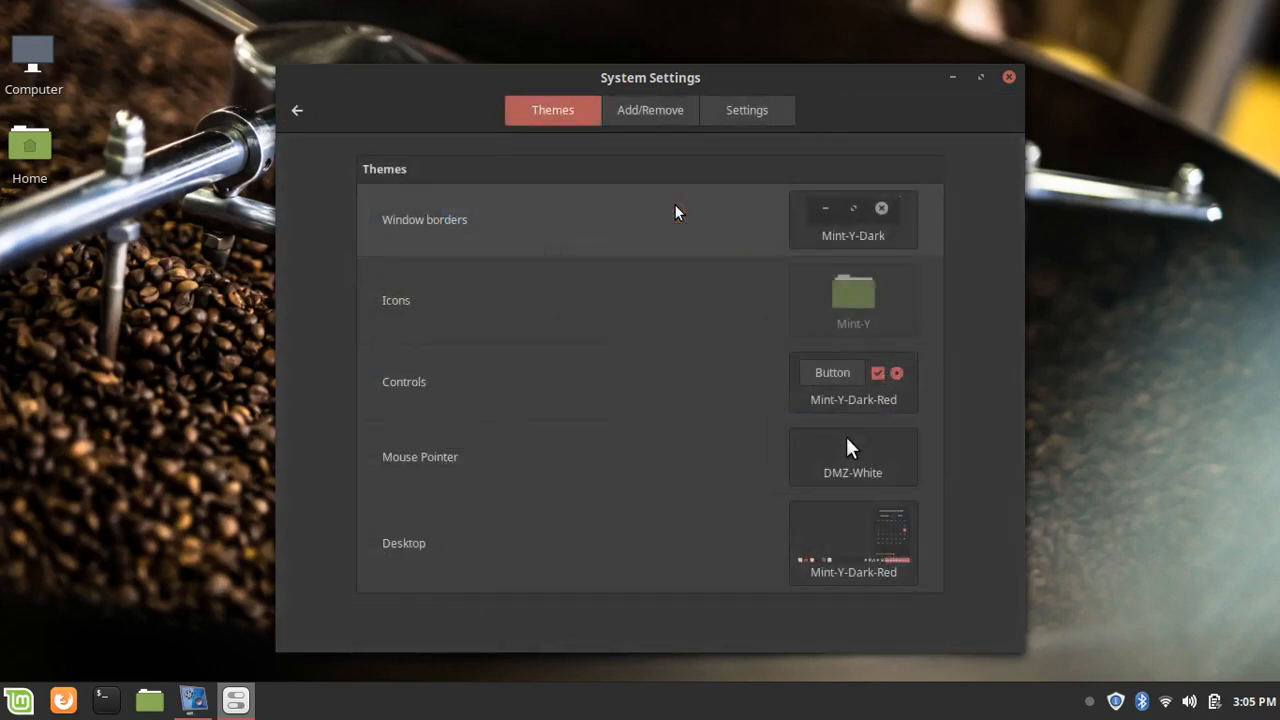
click(297, 113)
scroll(410, 360, down, 1)
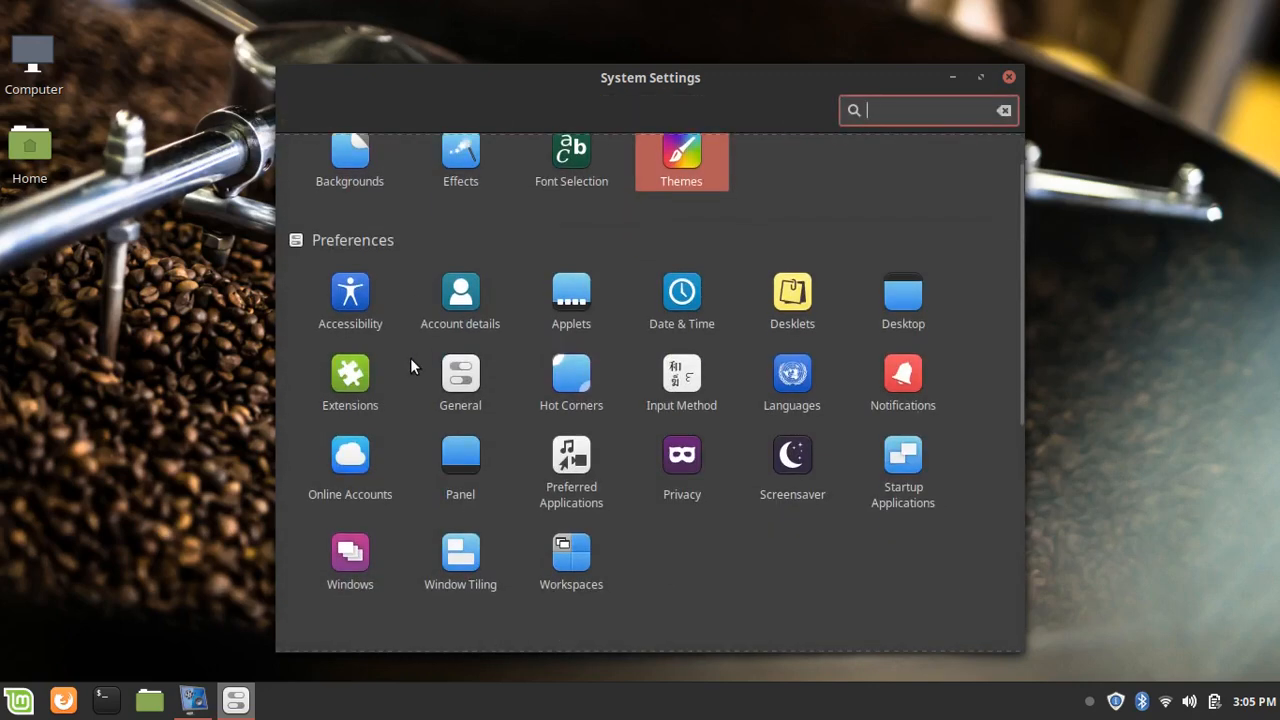
scroll(410, 360, up, 1)
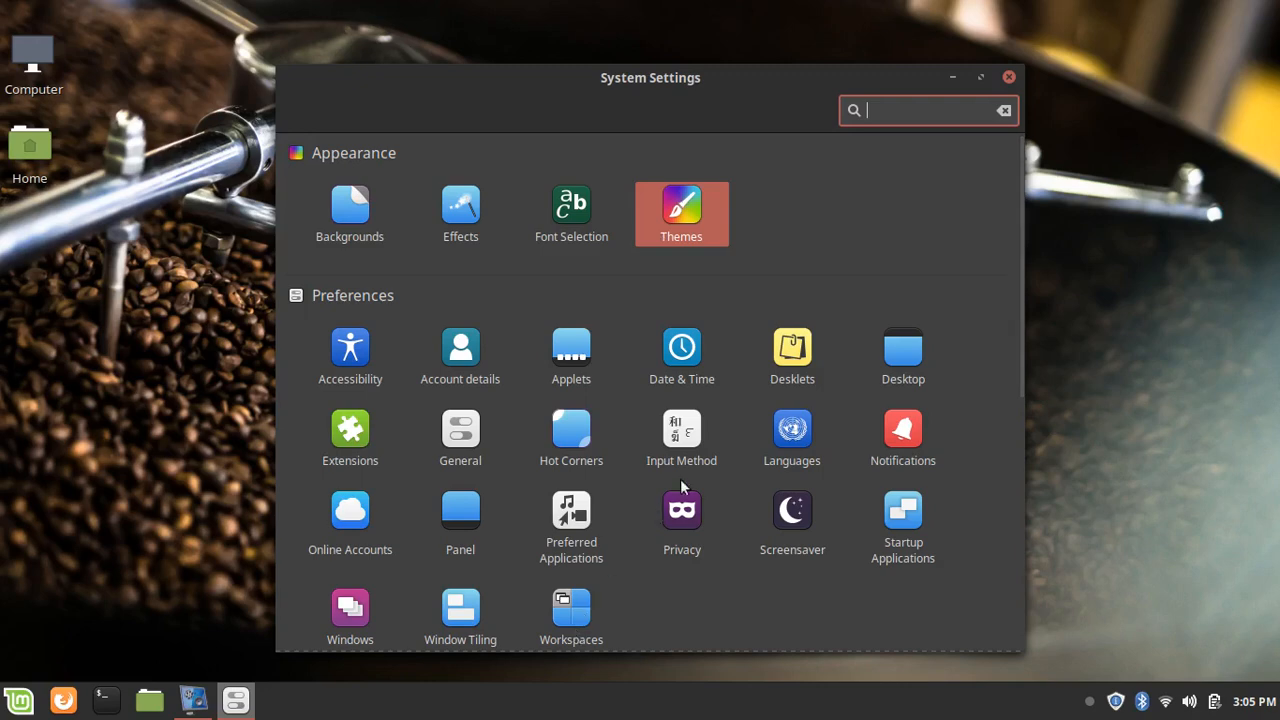
Look through the list of installed applets and return to the settings overview
click(553, 333)
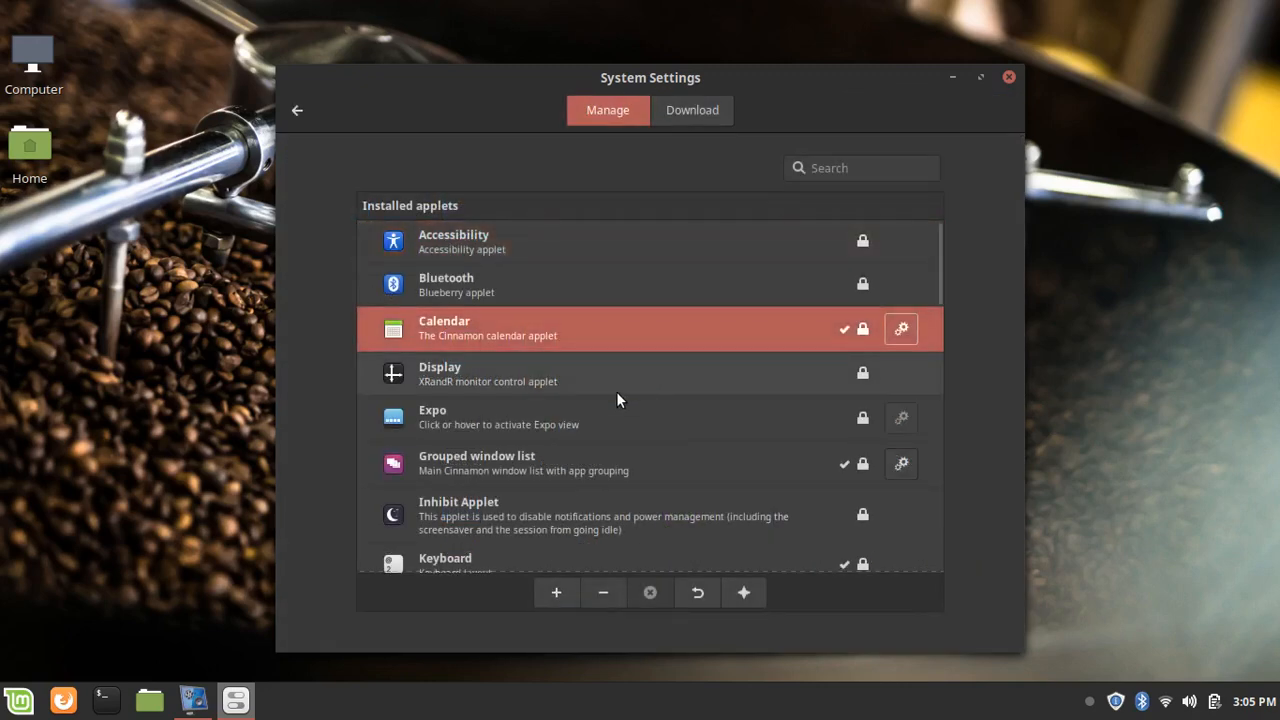
scroll(616, 399, down, 4)
scroll(617, 399, down, 8)
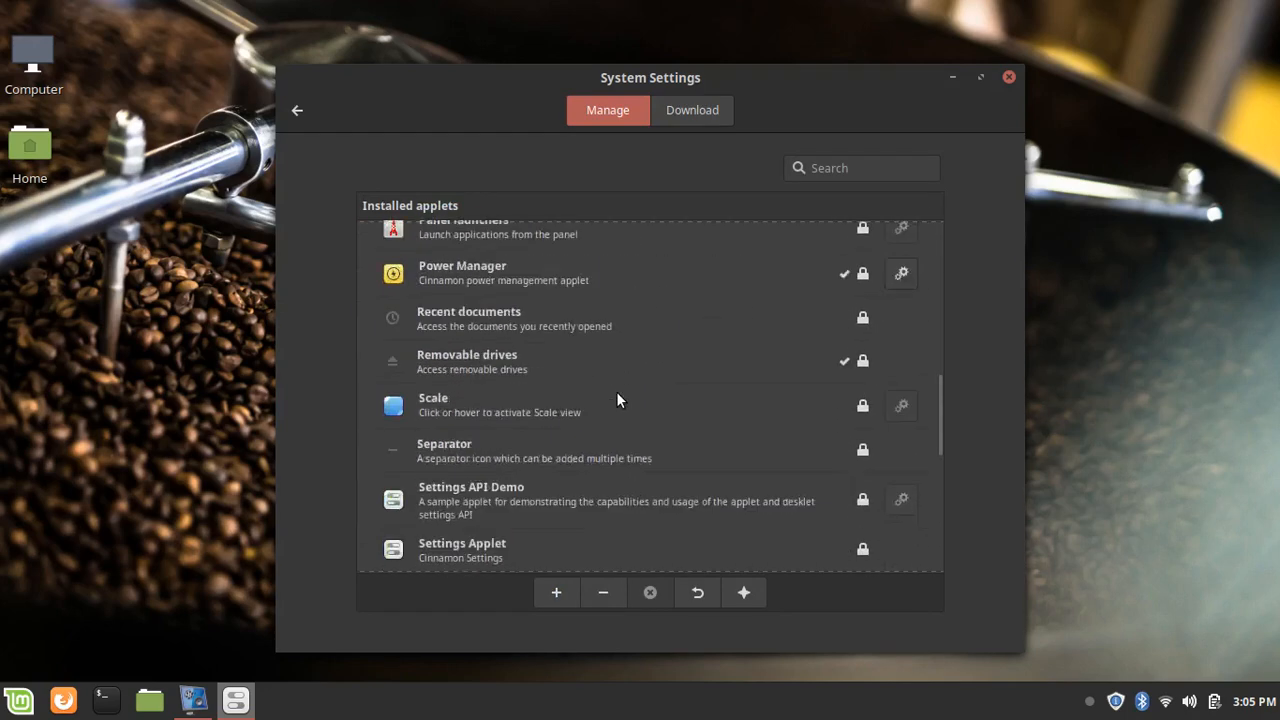
click(297, 111)
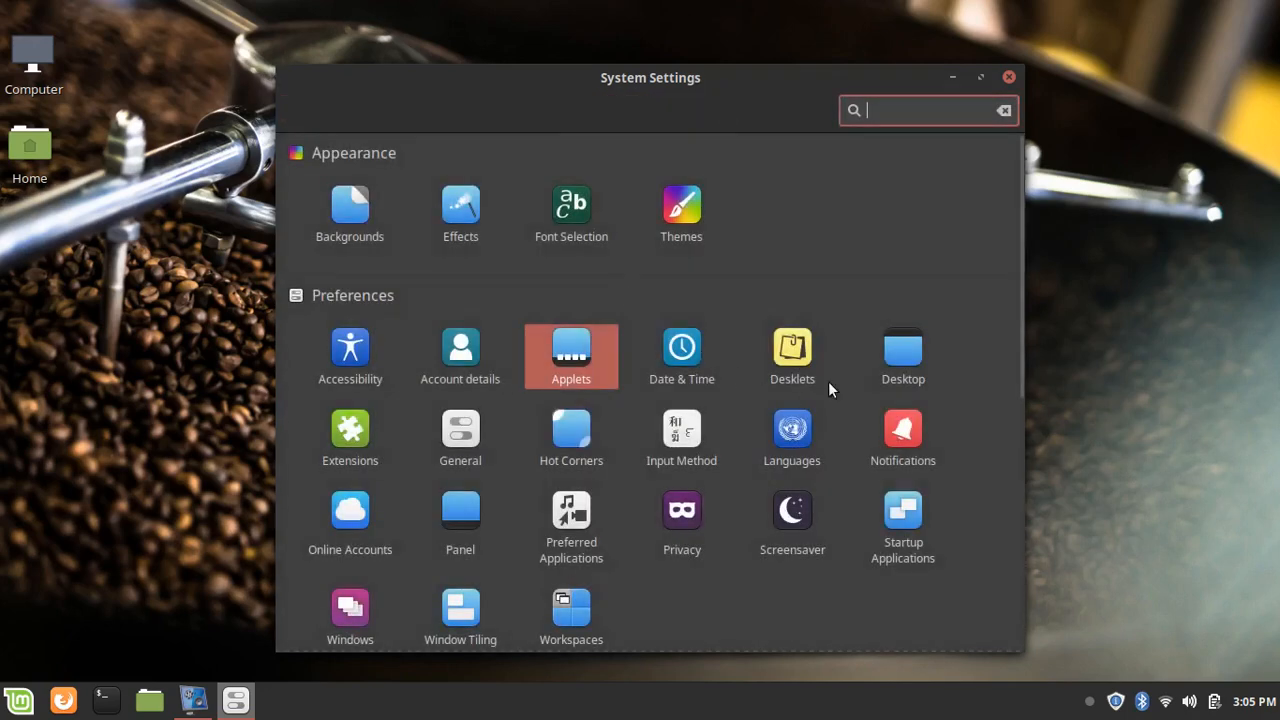
Add the Clock desklet and place it in the desktop's upper-right corner, then return to the settings overview
click(830, 344)
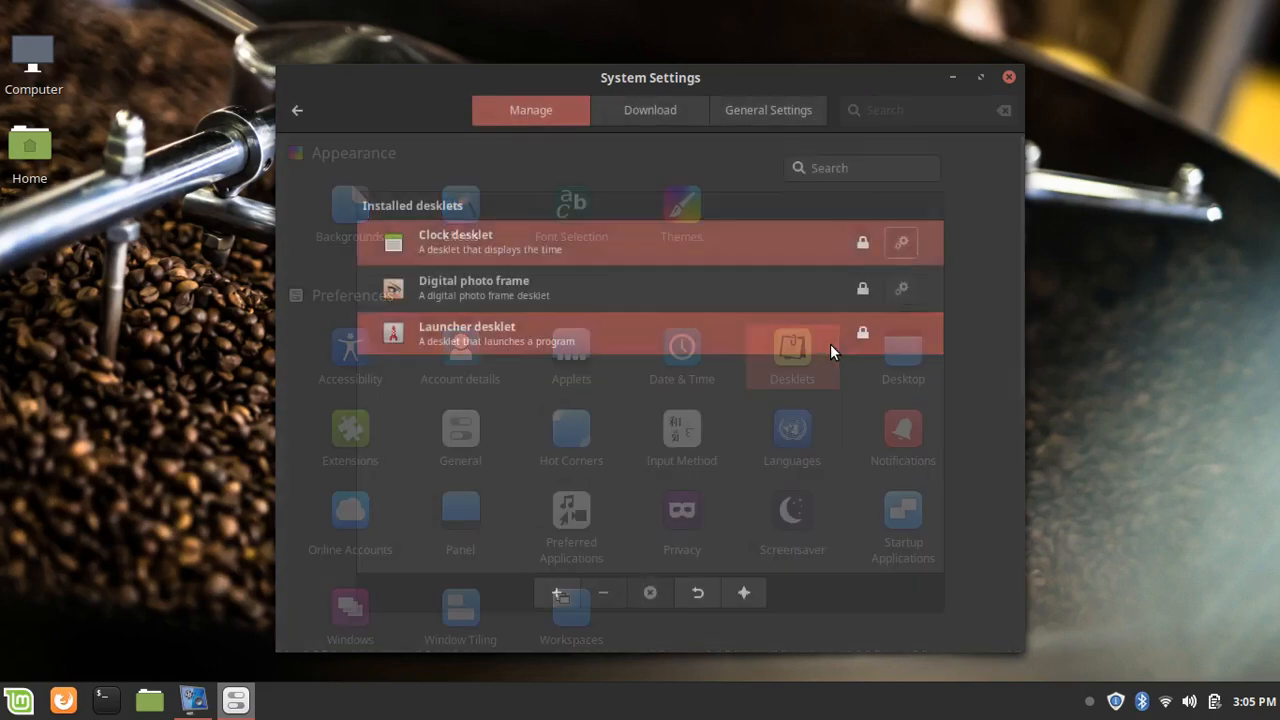
click(708, 248)
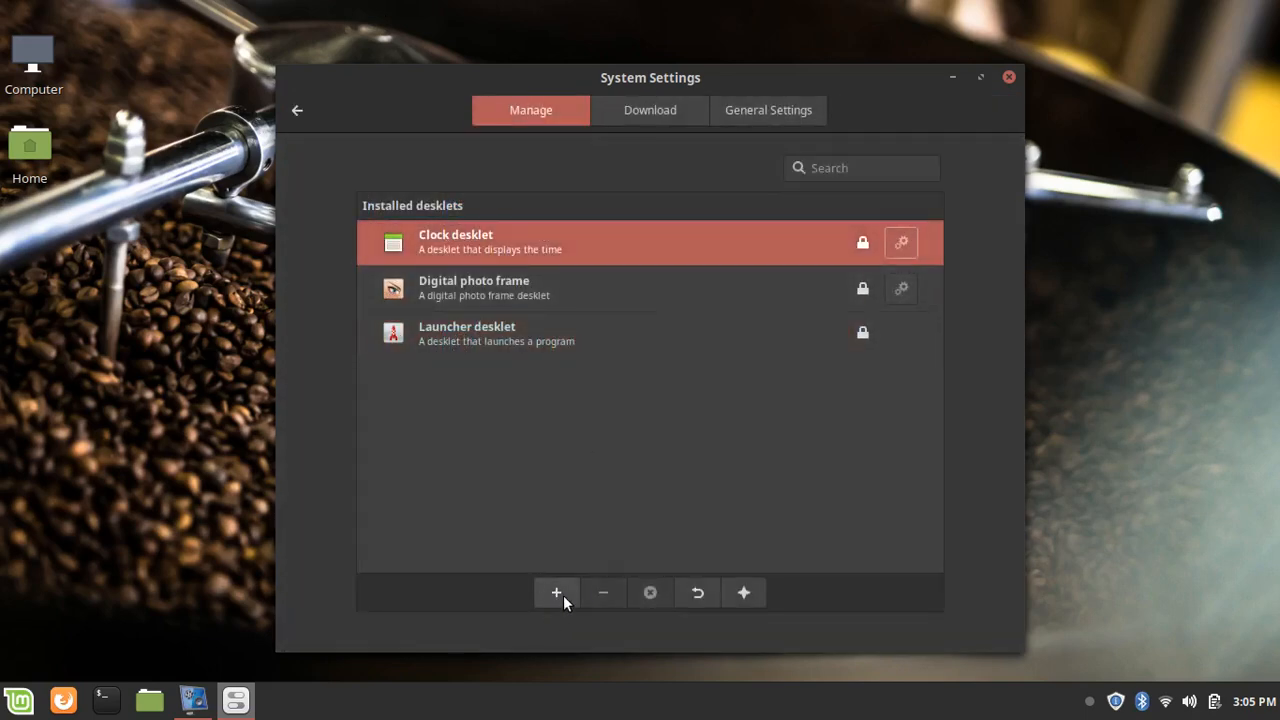
click(557, 592)
click(166, 177)
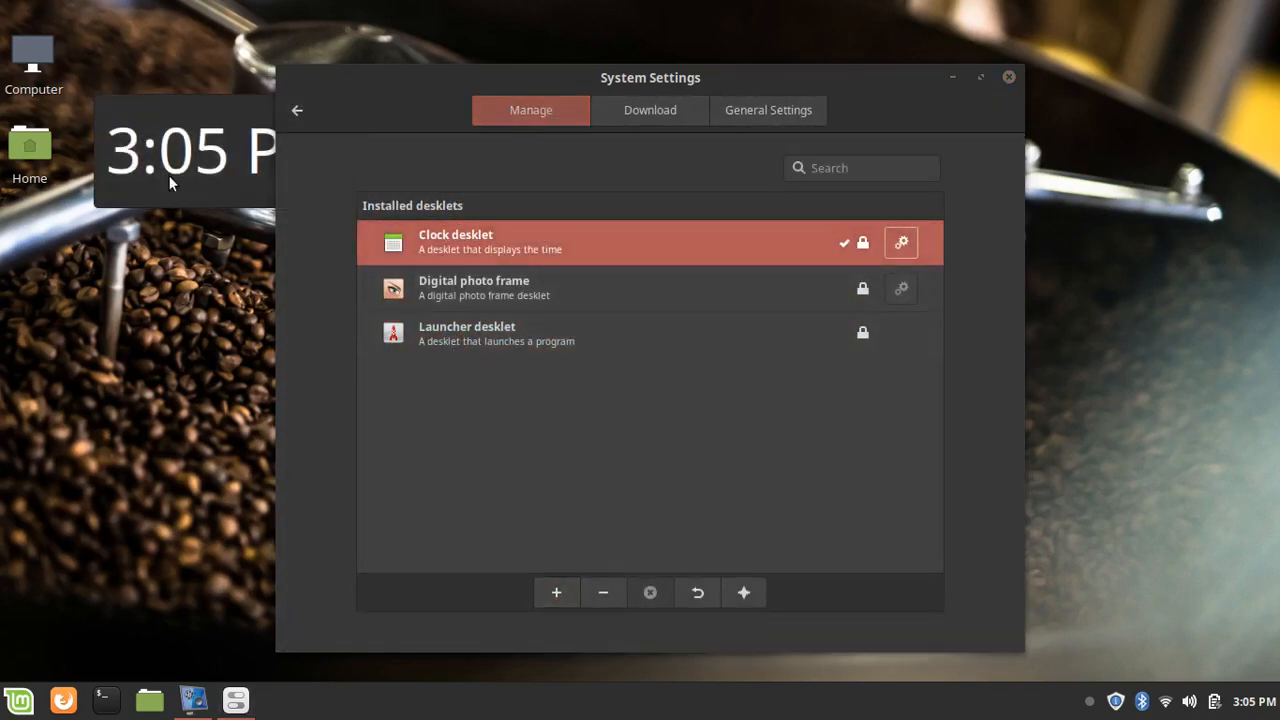
drag(145, 93, 1076, 10)
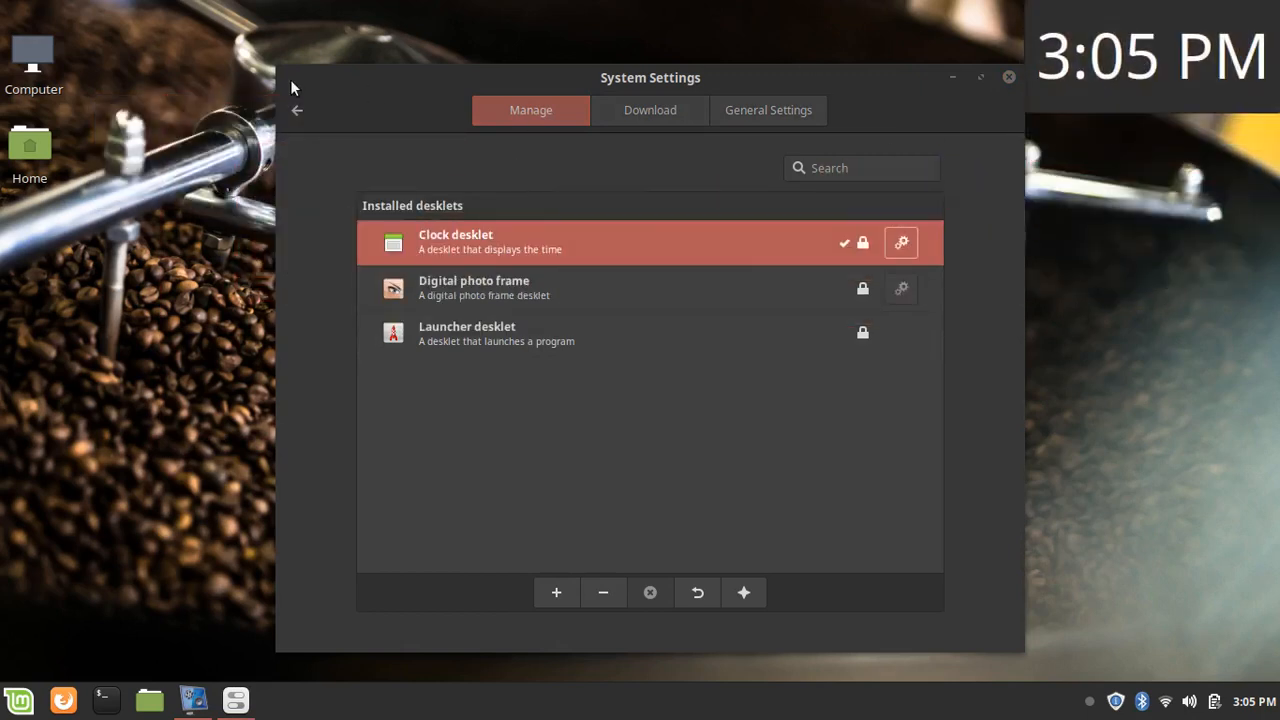
click(296, 110)
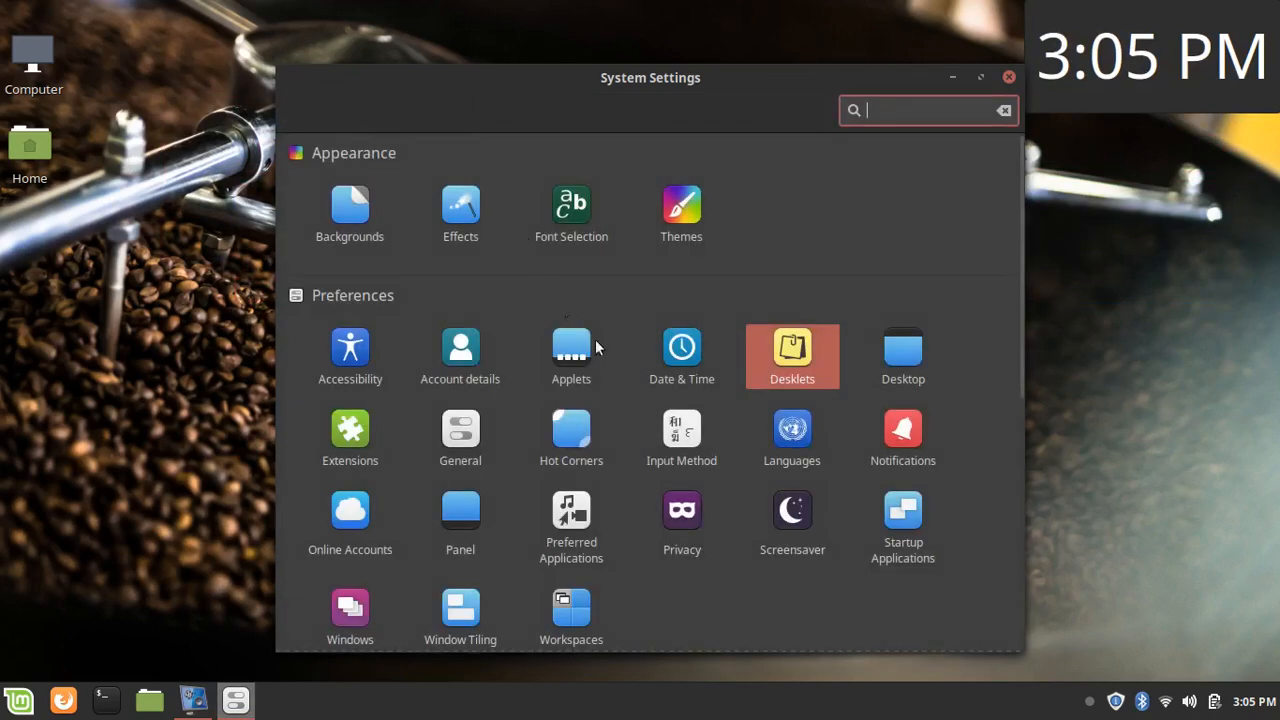
View the Desktop settings for layout and desktop icons, and return to the settings overview
scroll(631, 397, down, 5)
scroll(840, 311, up, 3)
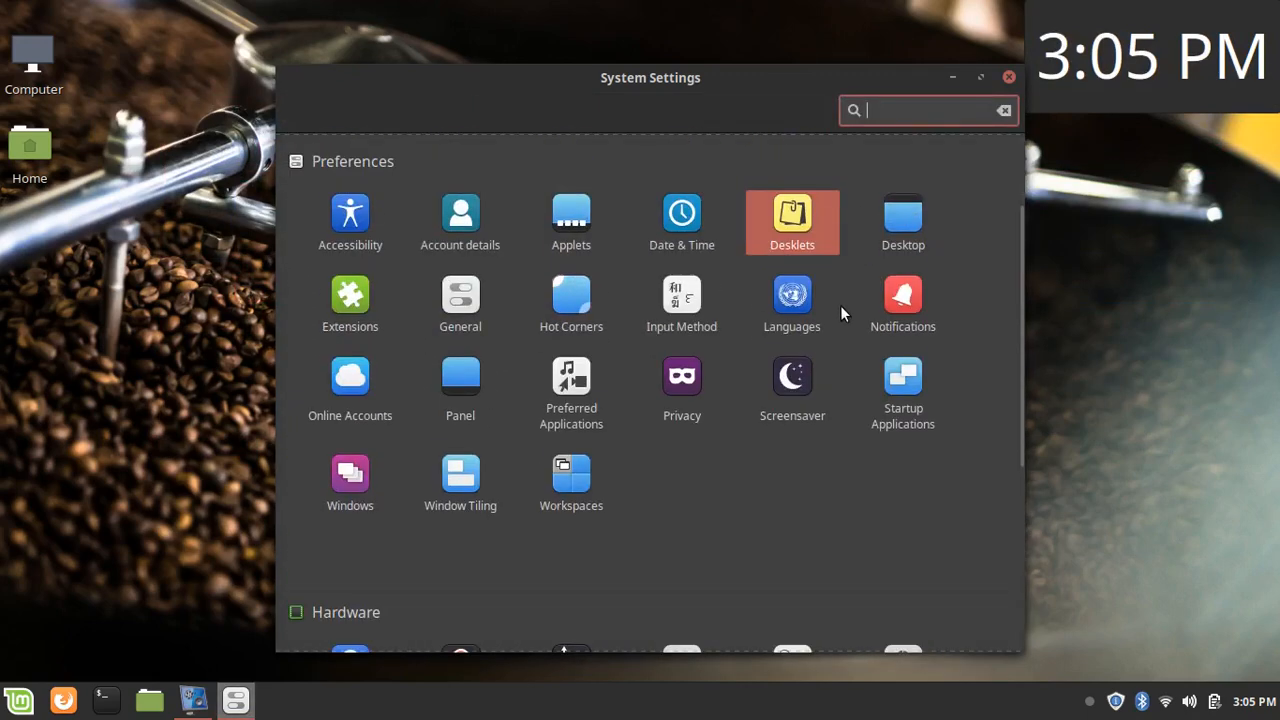
click(935, 237)
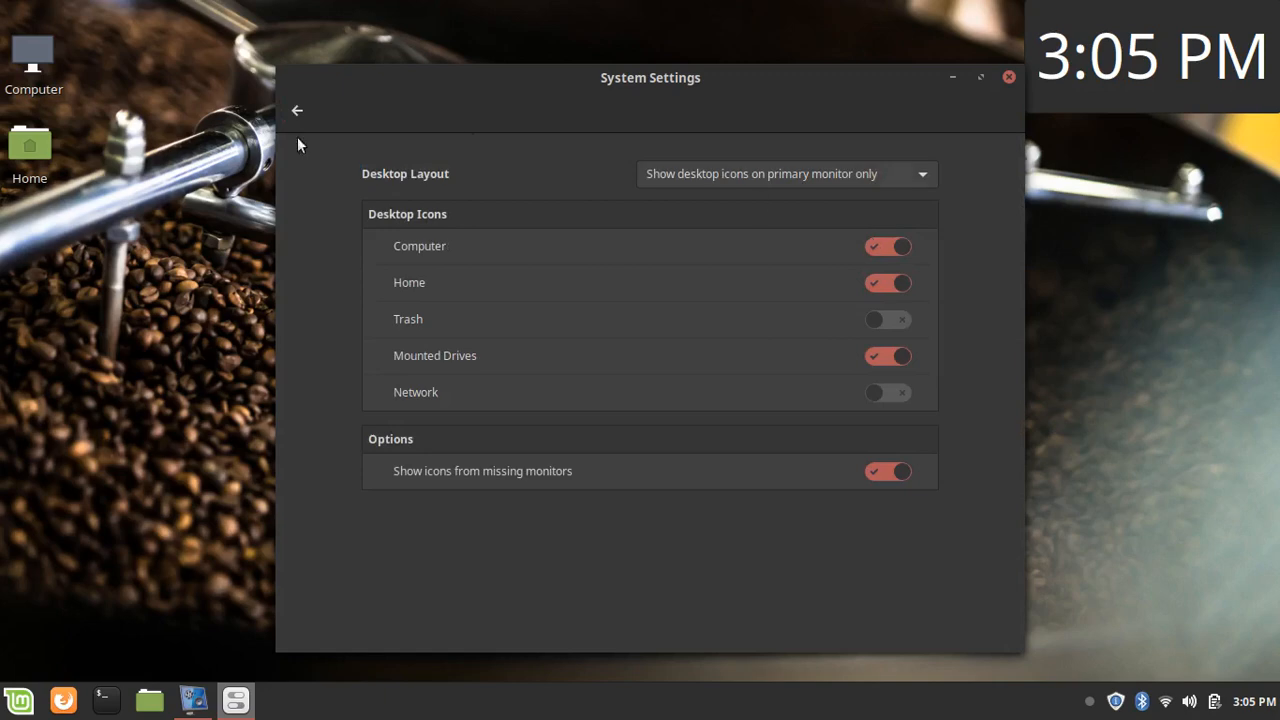
click(297, 110)
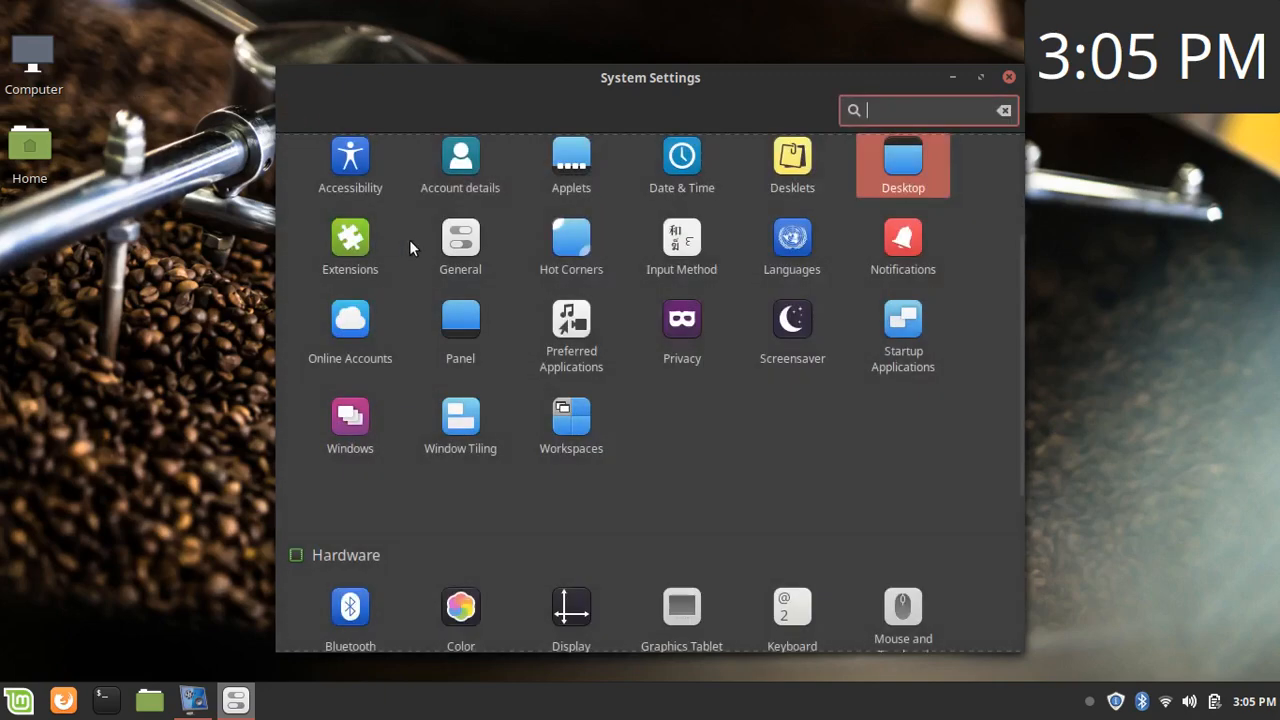
Look through the extensions available for download, and return to the settings overview to view its Hardware and Administration sections
click(362, 238)
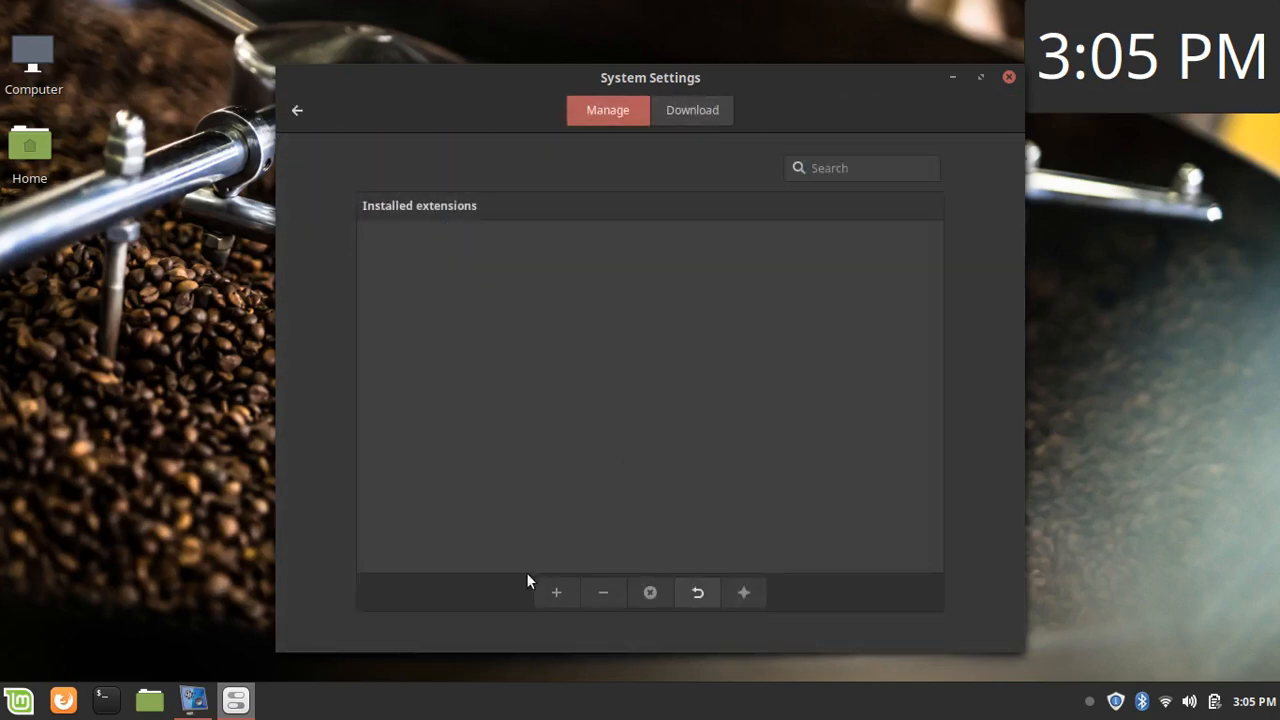
click(683, 101)
click(675, 477)
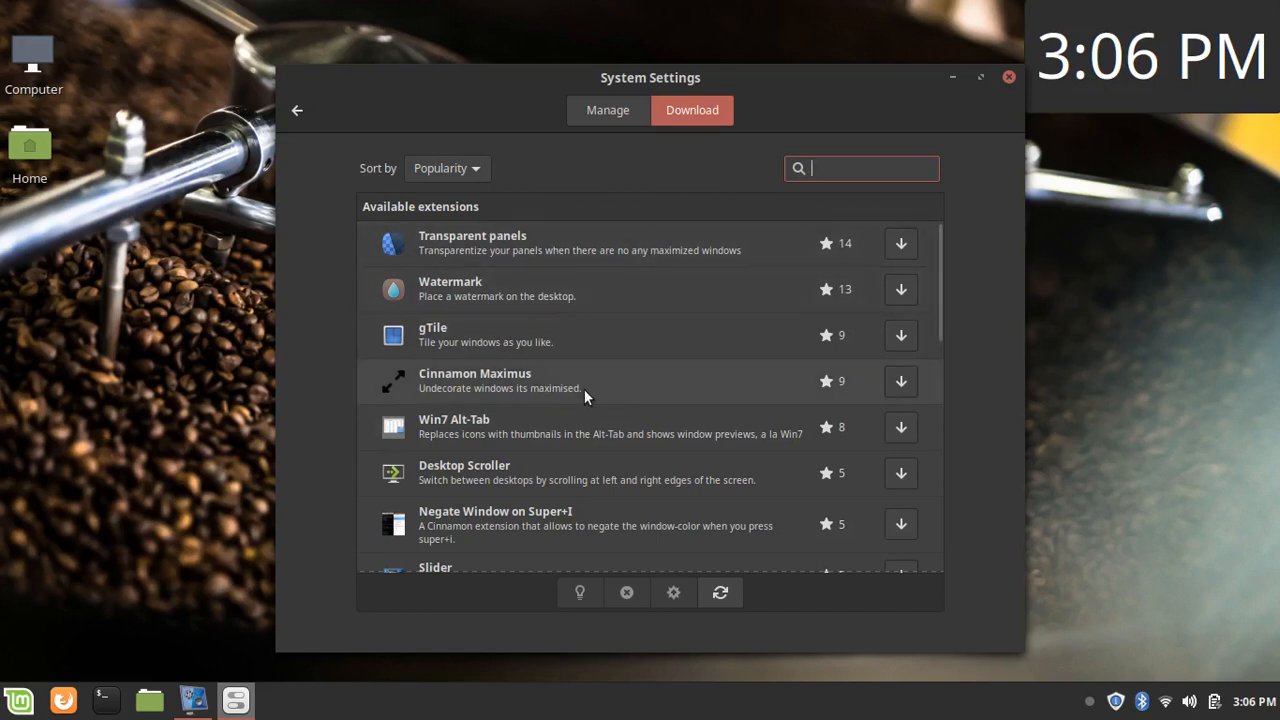
scroll(584, 392, down, 5)
scroll(584, 392, down, 3)
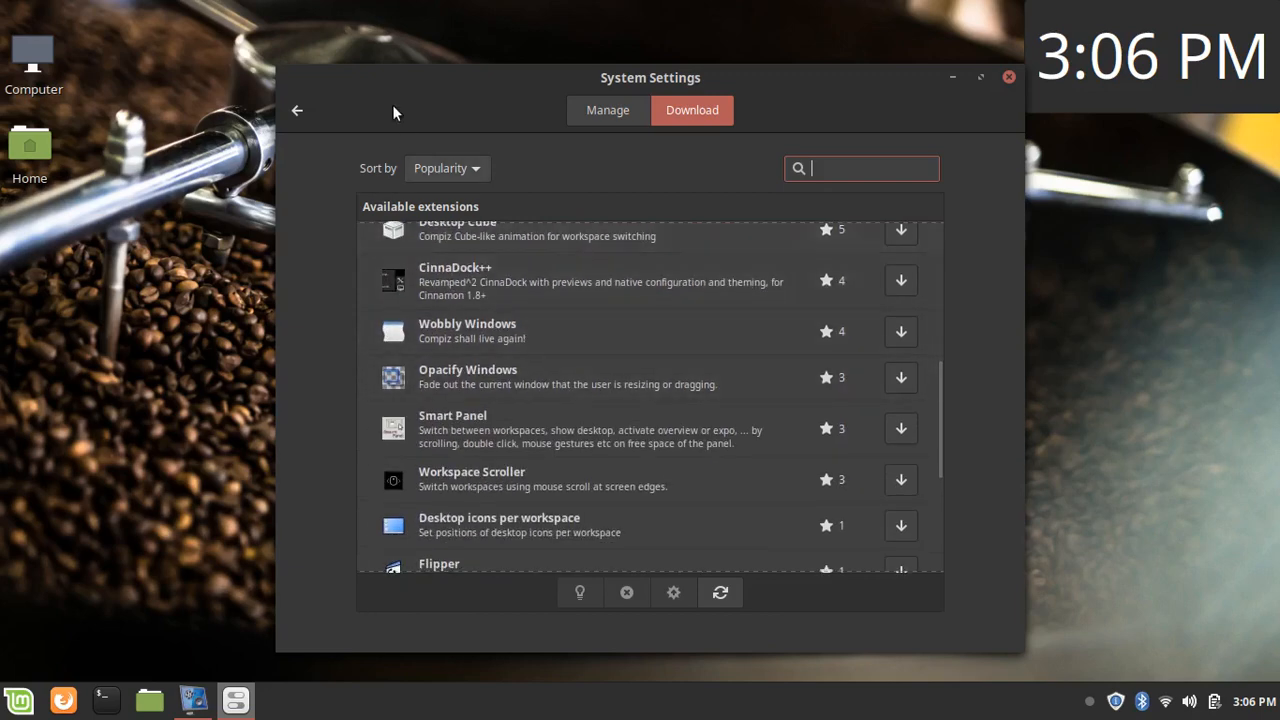
click(297, 111)
scroll(631, 435, down, 5)
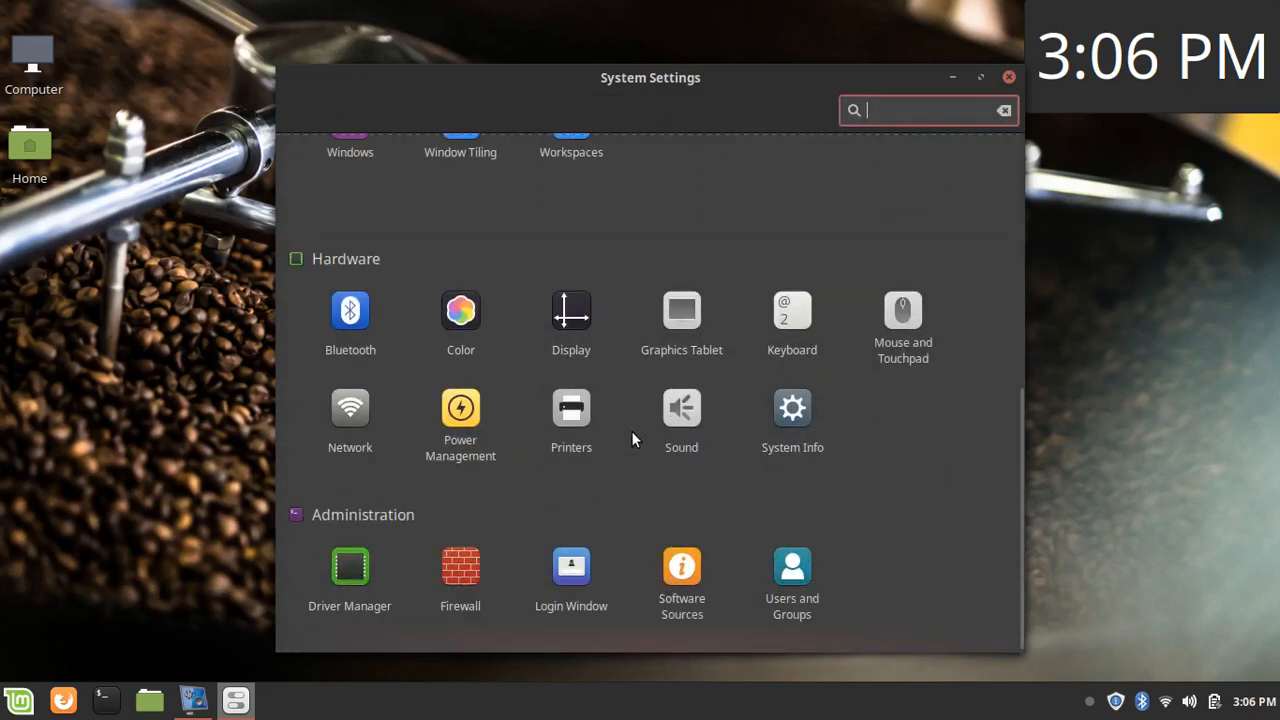
Look over the Preferences, Hardware and Administration sections, and try opening the Login Window settings without authenticating
scroll(631, 431, up, 5)
scroll(631, 439, up, 3)
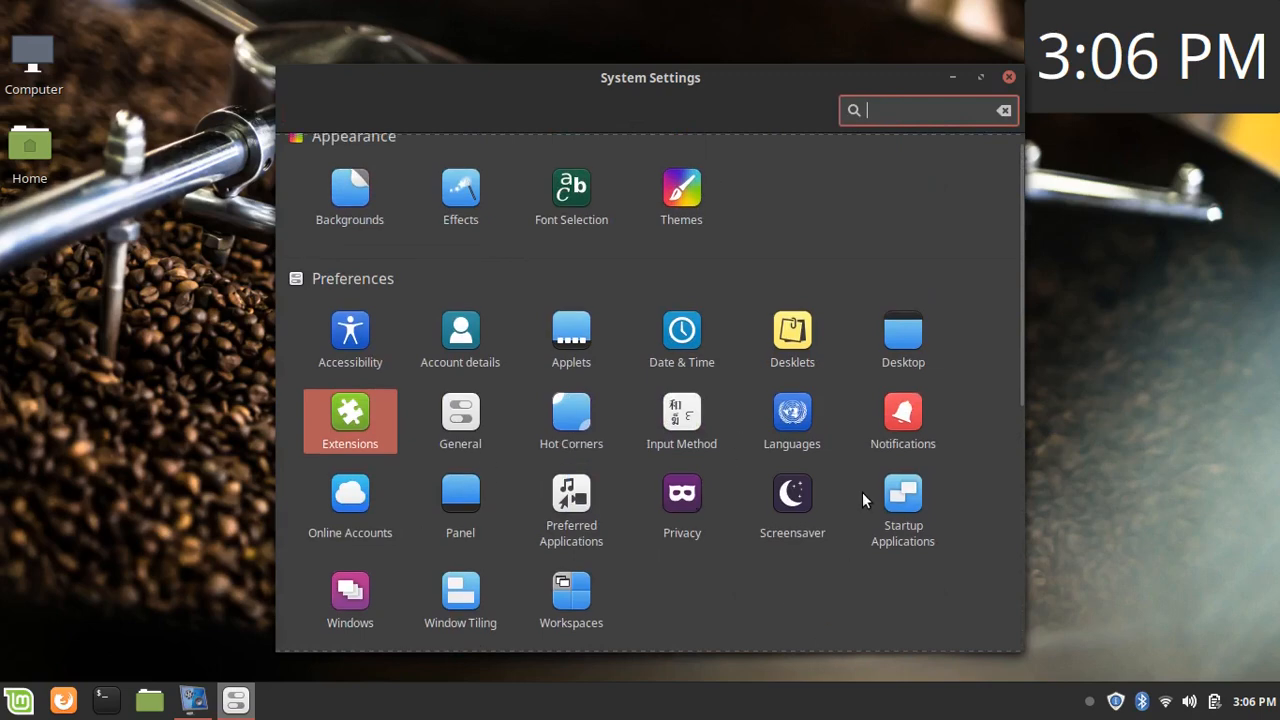
scroll(814, 529, down, 5)
scroll(814, 530, up, 7)
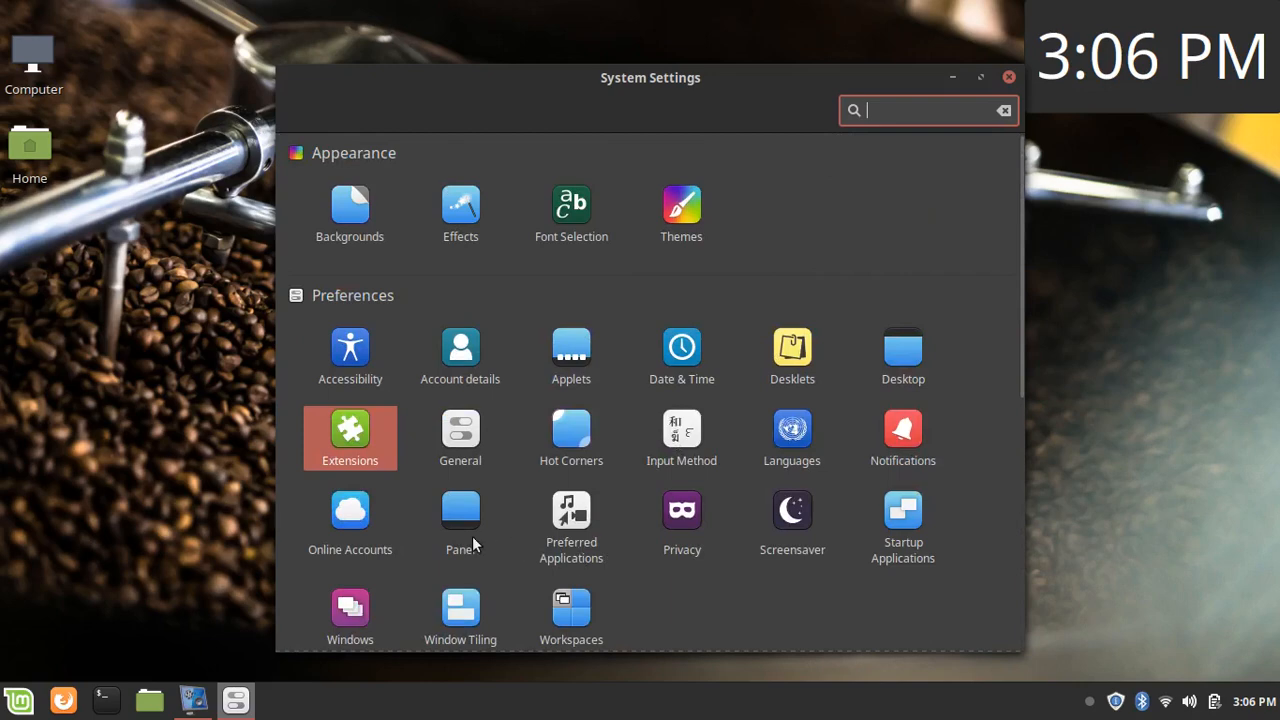
scroll(703, 520, down, 3)
scroll(703, 520, up, 1)
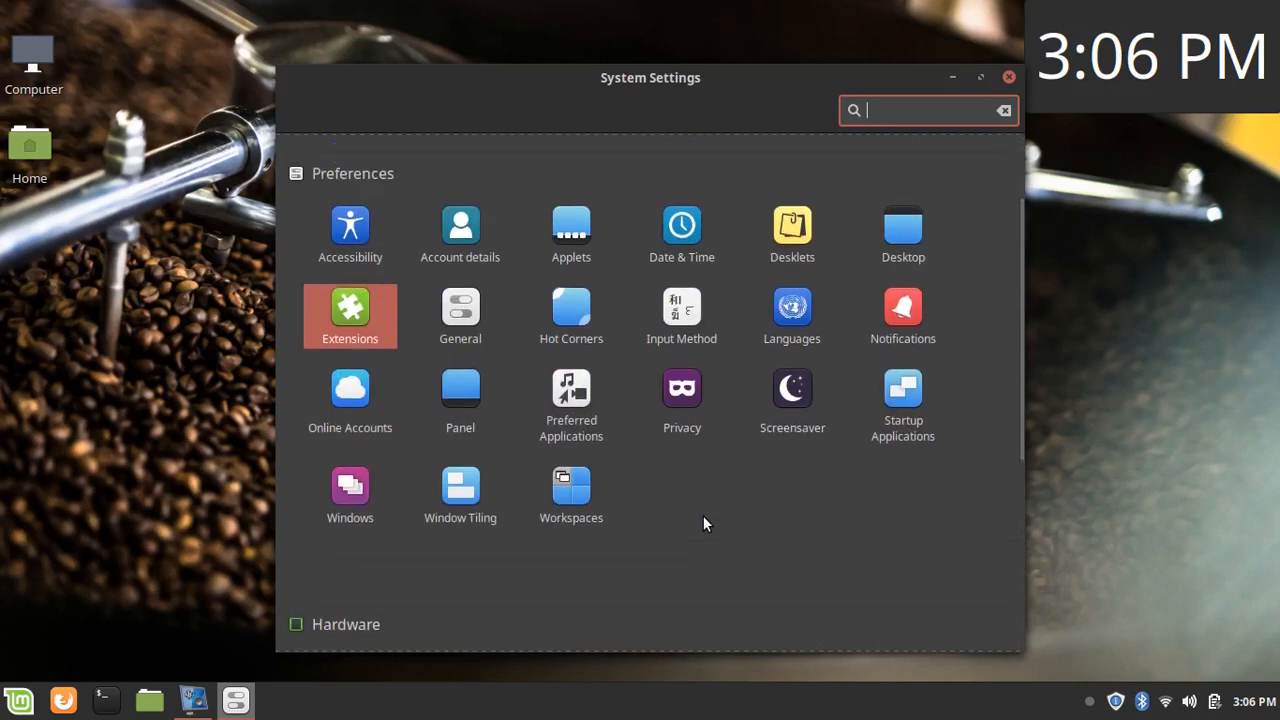
scroll(703, 520, down, 3)
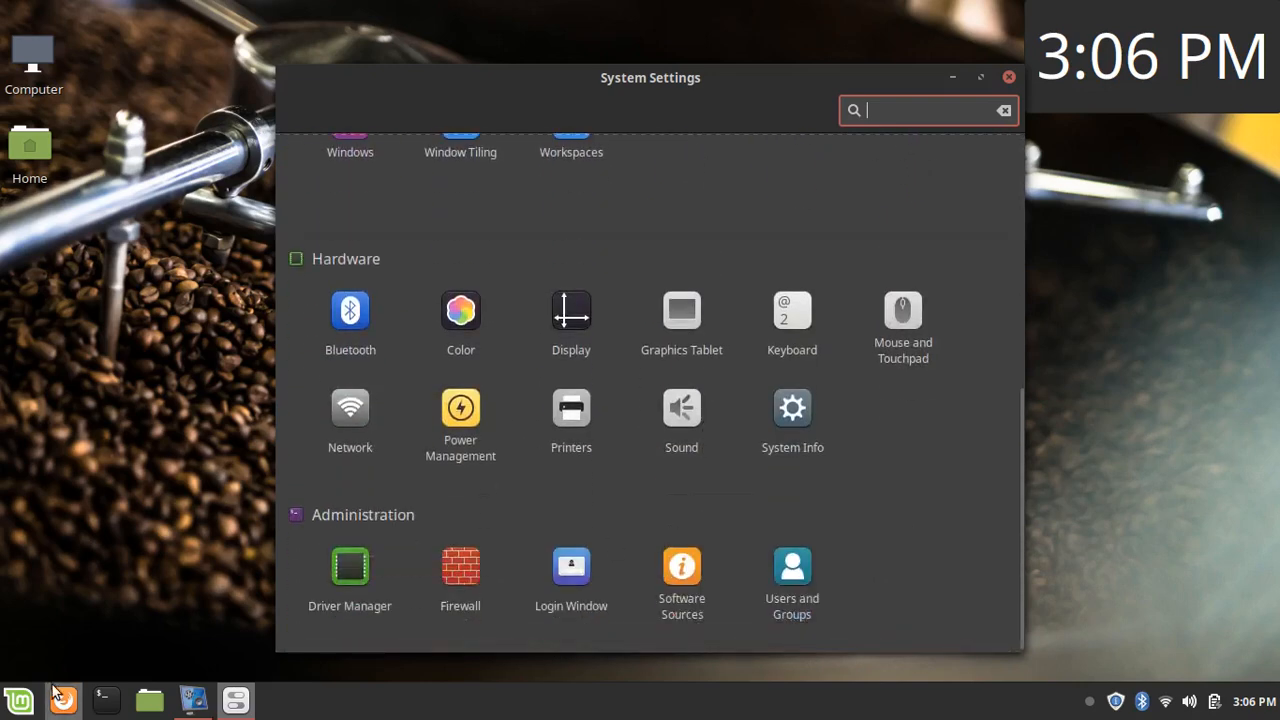
click(568, 569)
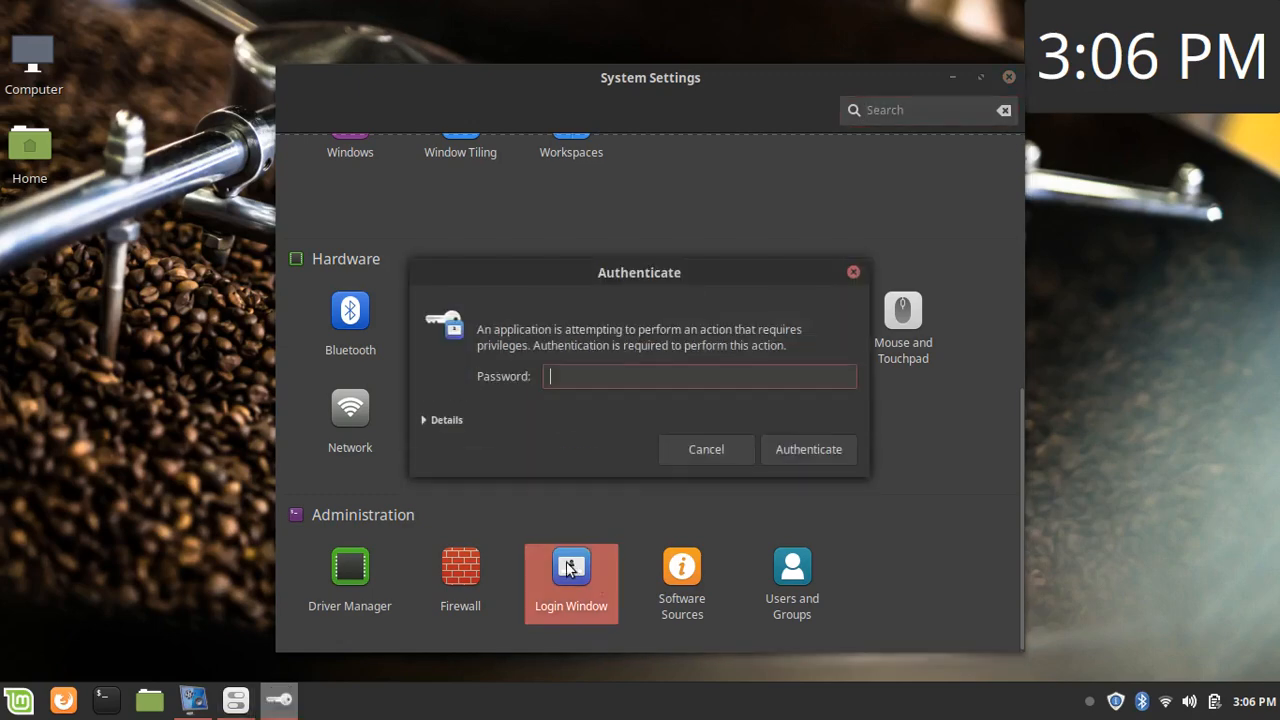
click(725, 456)
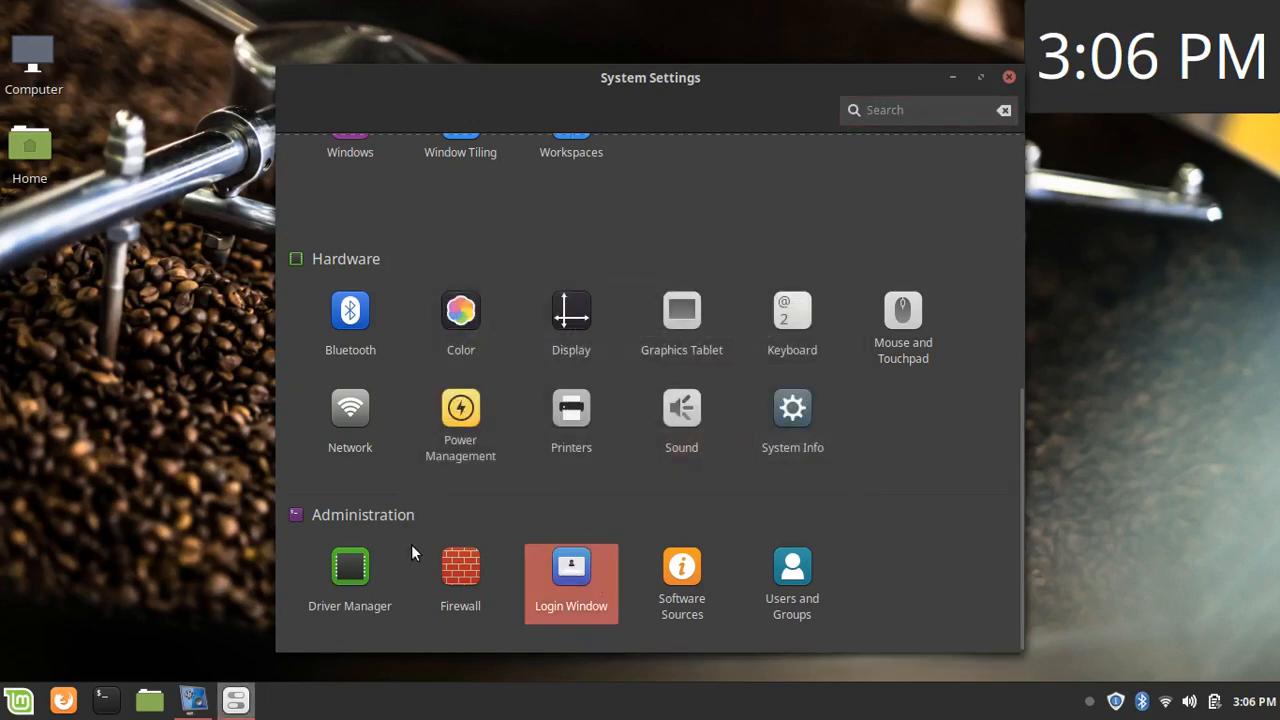
Close System Settings and shift the Clock desklet slightly inward from the desktop's upper-right corner
click(19, 700)
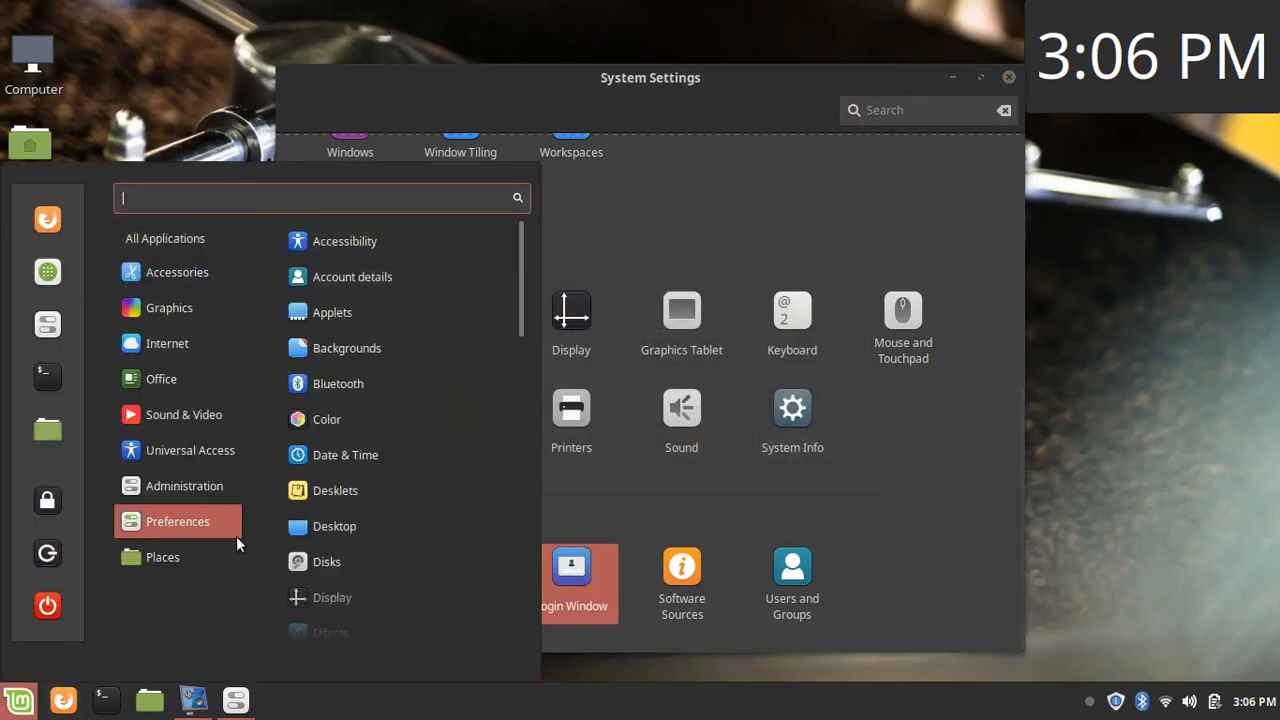
click(1010, 76)
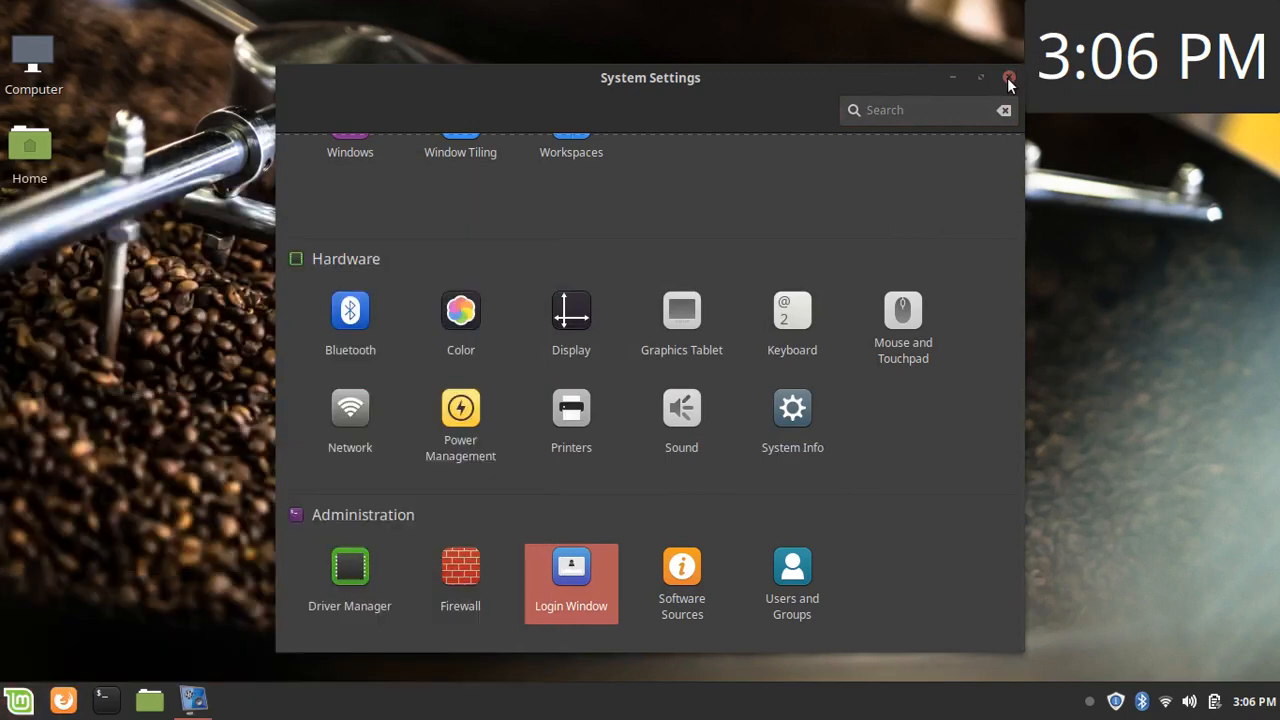
click(1010, 76)
mouse_move(1082, 66)
mouse_down()
mouse_move(1094, 106)
mouse_move(1082, 76)
mouse_up()
drag(1087, 80, 1100, 72)
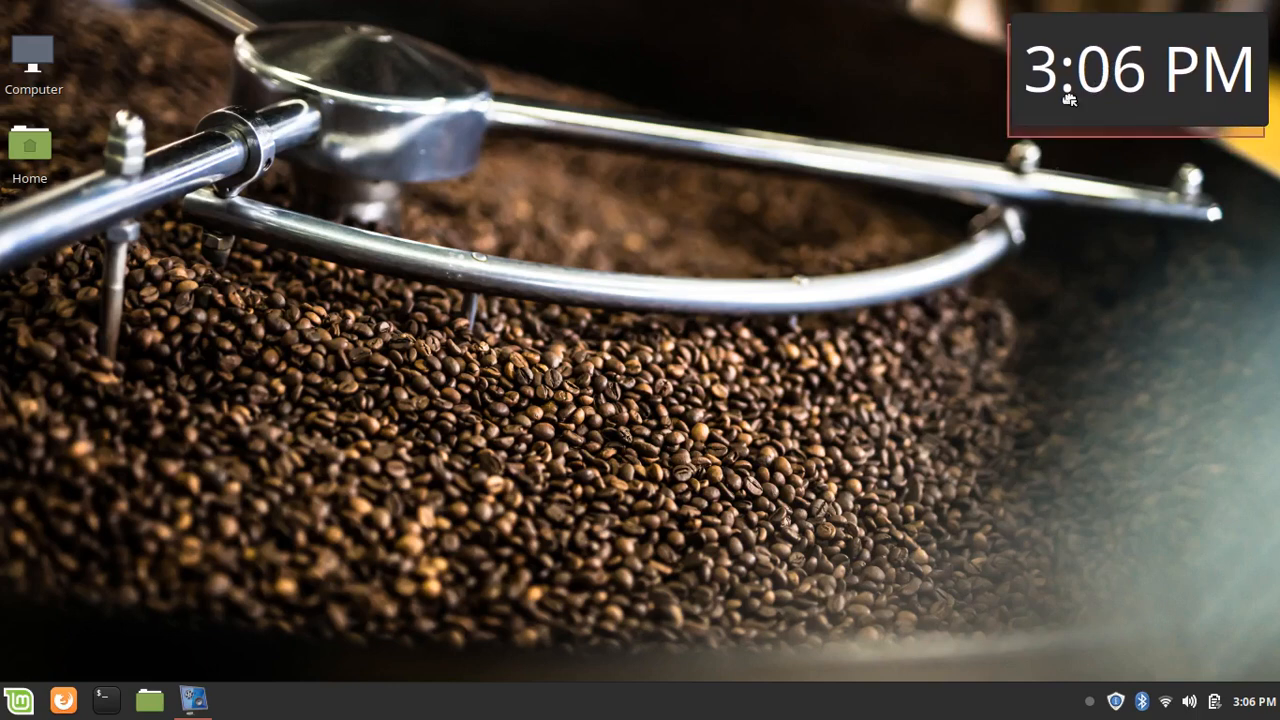
mouse_move(1076, 96)
mouse_down()
mouse_move(1045, 110)
mouse_move(1086, 114)
mouse_move(1048, 124)
mouse_move(1065, 125)
mouse_move(1067, 108)
mouse_up()
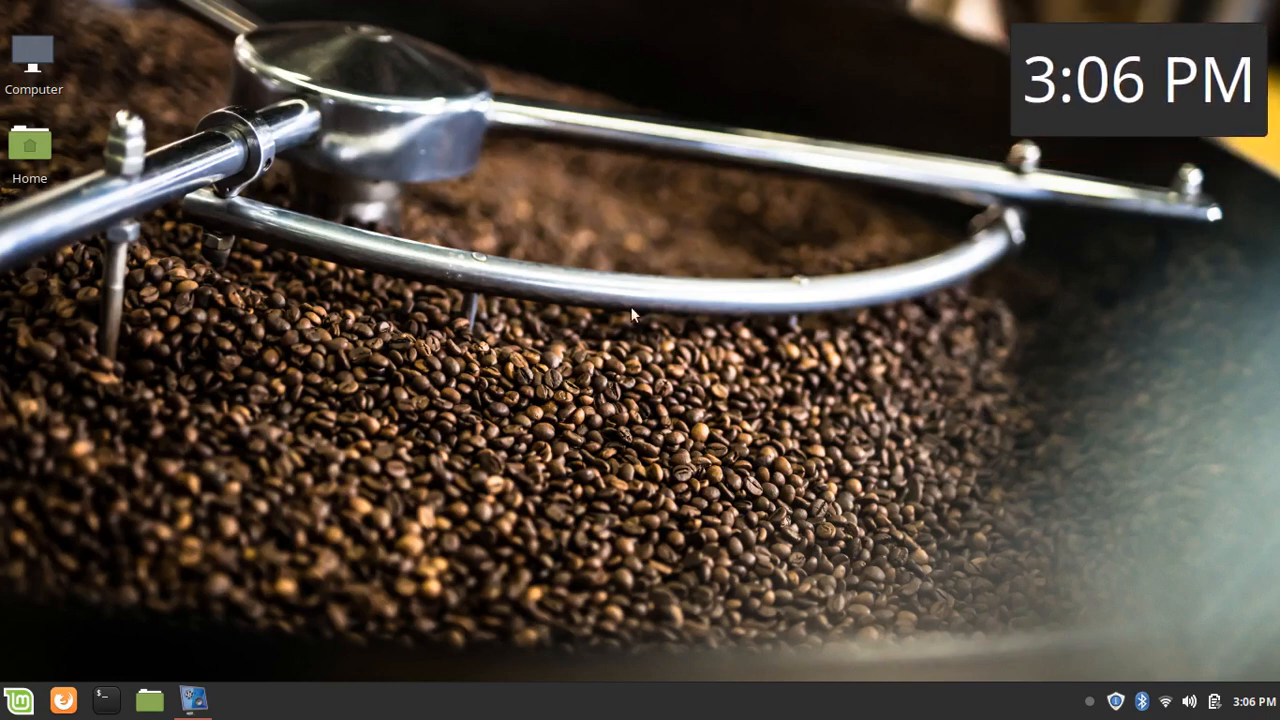
Look through the Preferences category of the application menu and return to the desktop
click(17, 701)
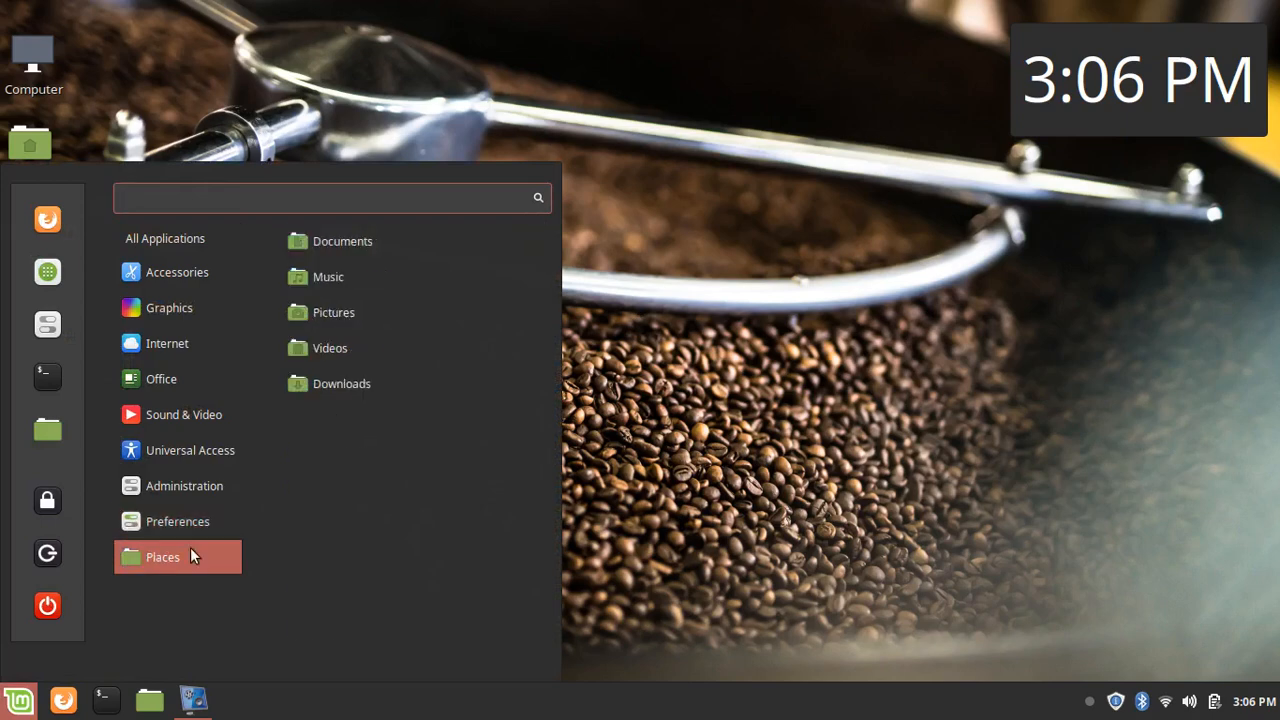
mouse_move(175, 530)
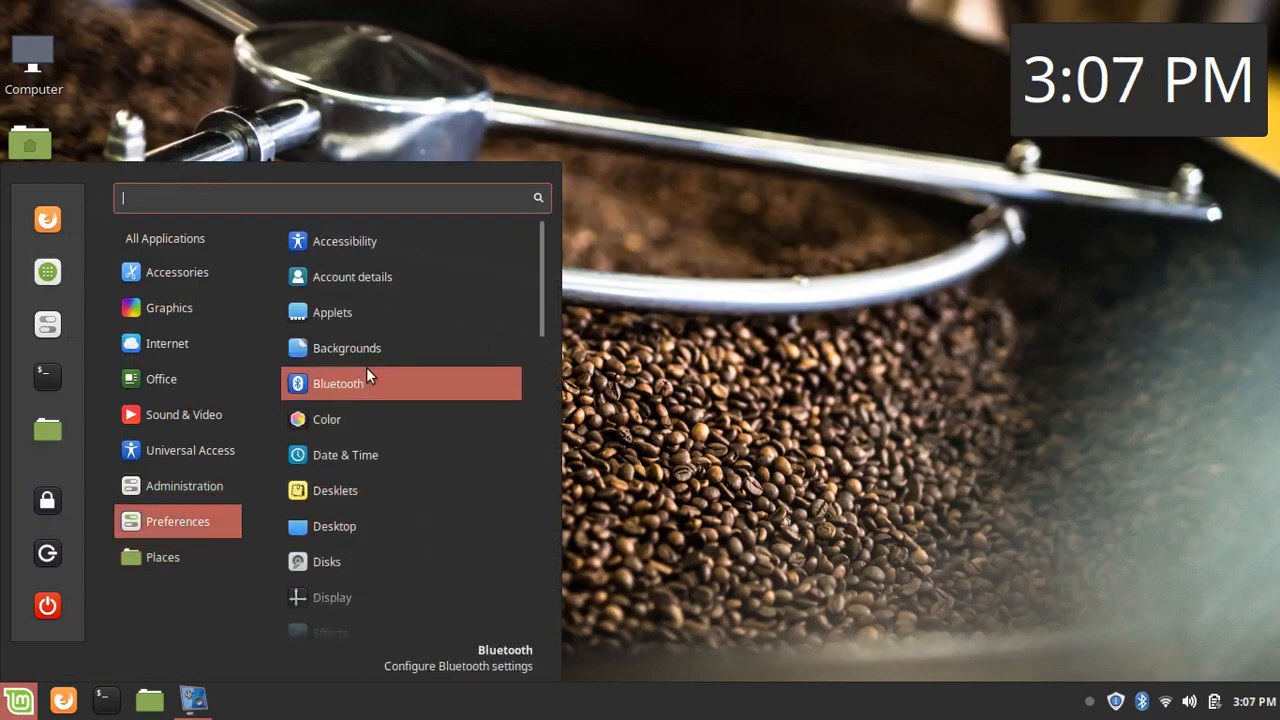
scroll(366, 367, down, 5)
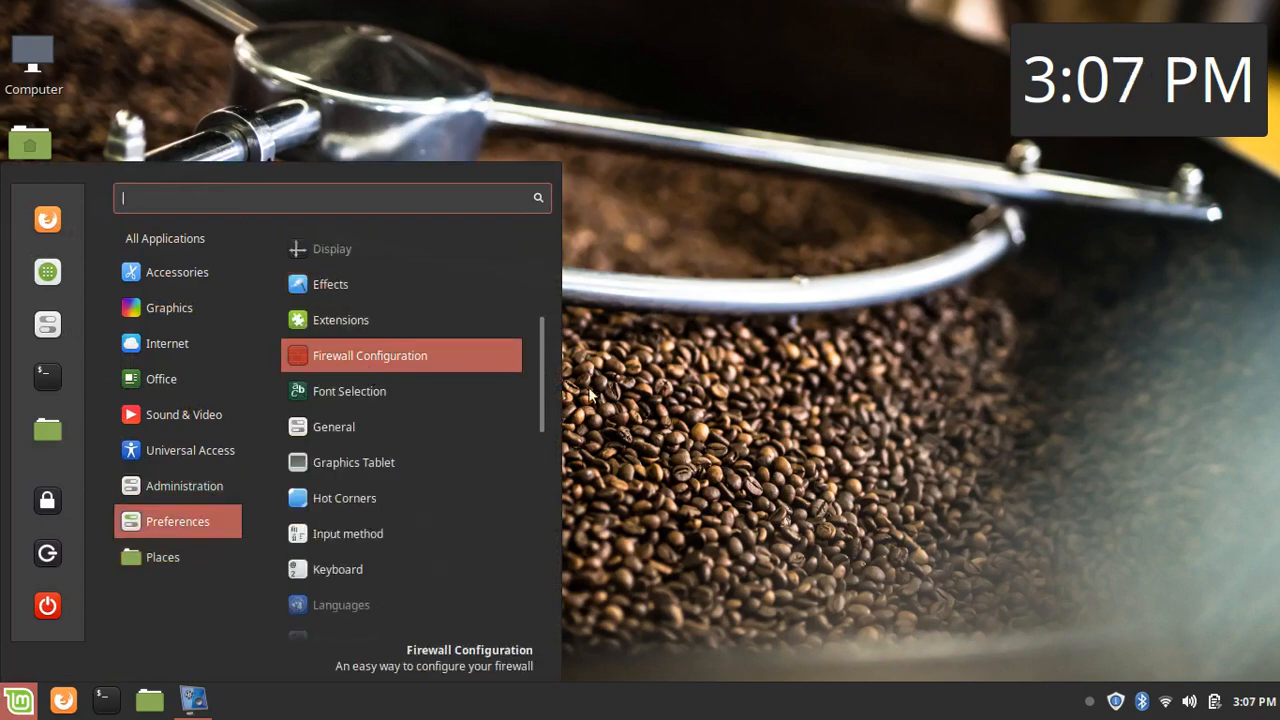
click(383, 537)
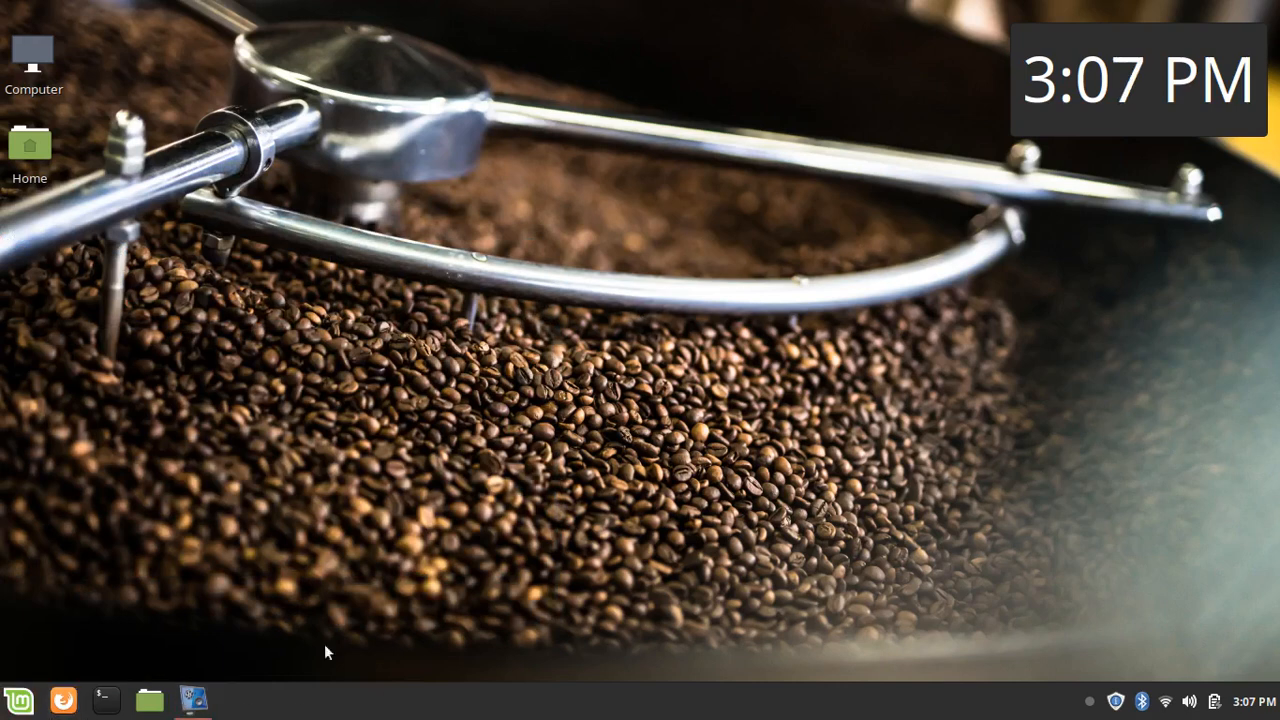
right_click(338, 712)
click(338, 712)
Search the installed applications for "soft" and launch Software Manager
click(18, 701)
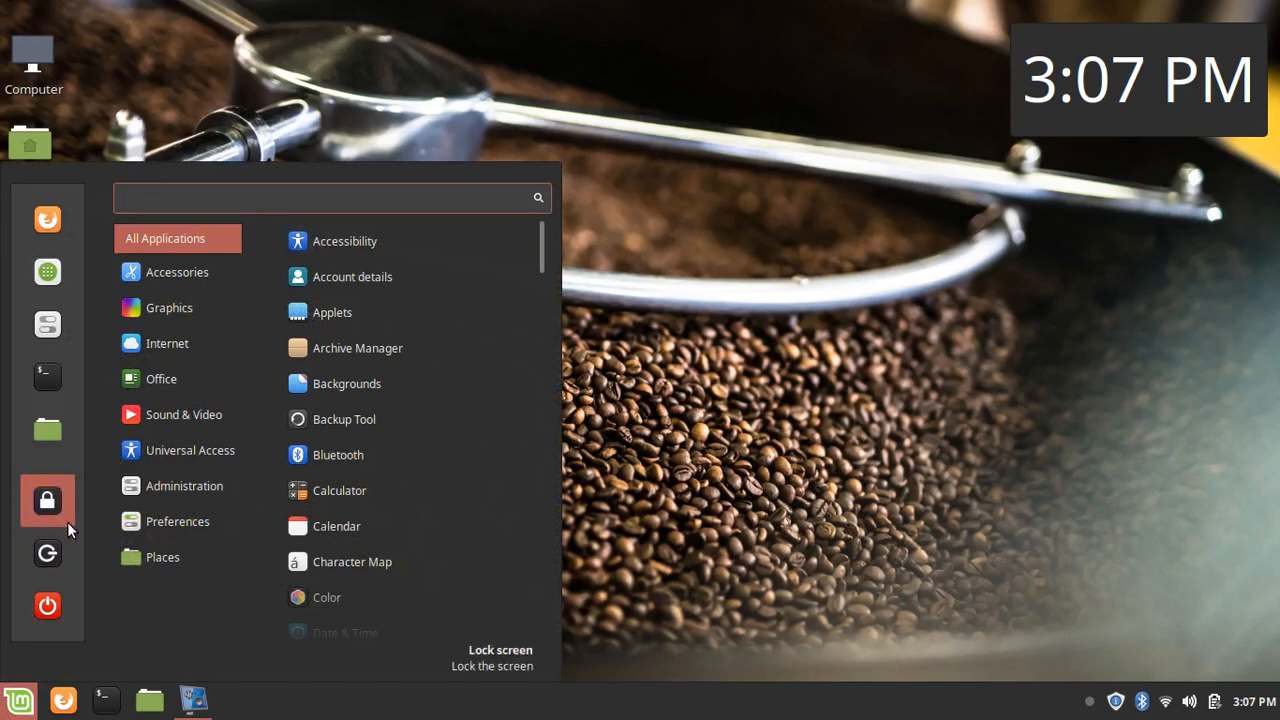
text(soft)
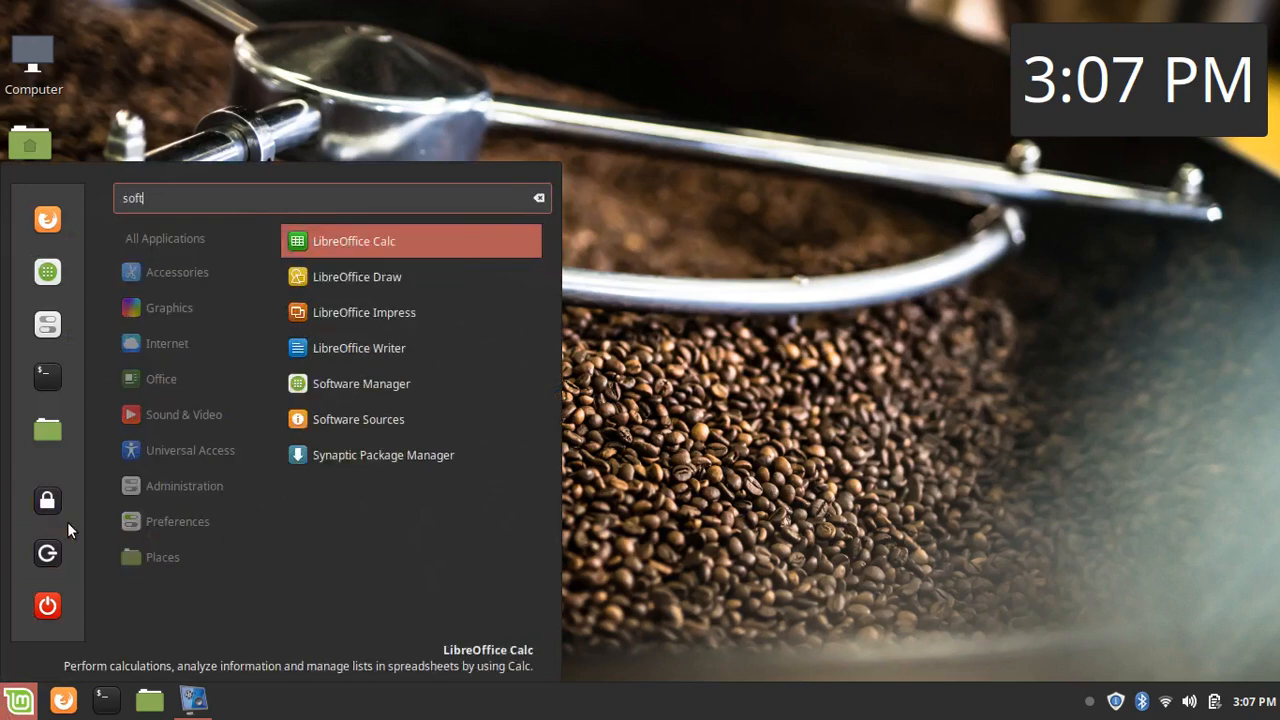
key(Down)
key(Down)
key(Down)
key(Down)
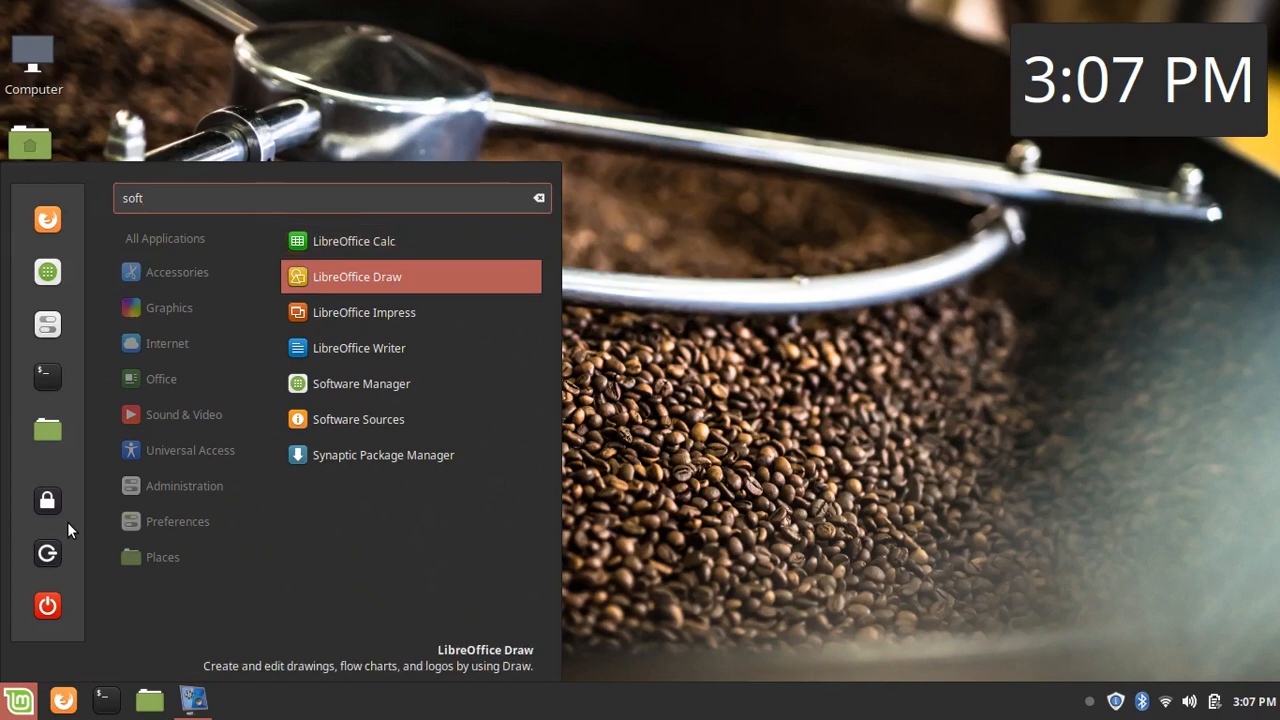
key(Return)
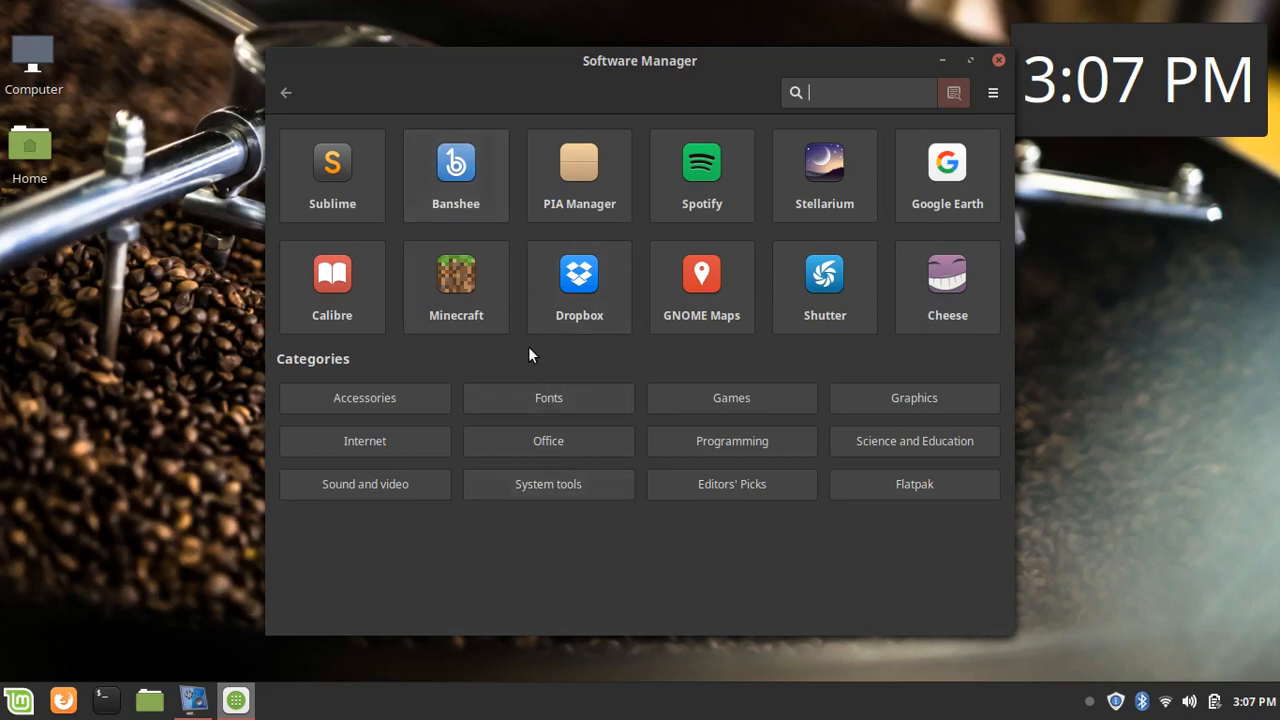
View Minecraft's package details and reviews, and return to the software overview
click(484, 302)
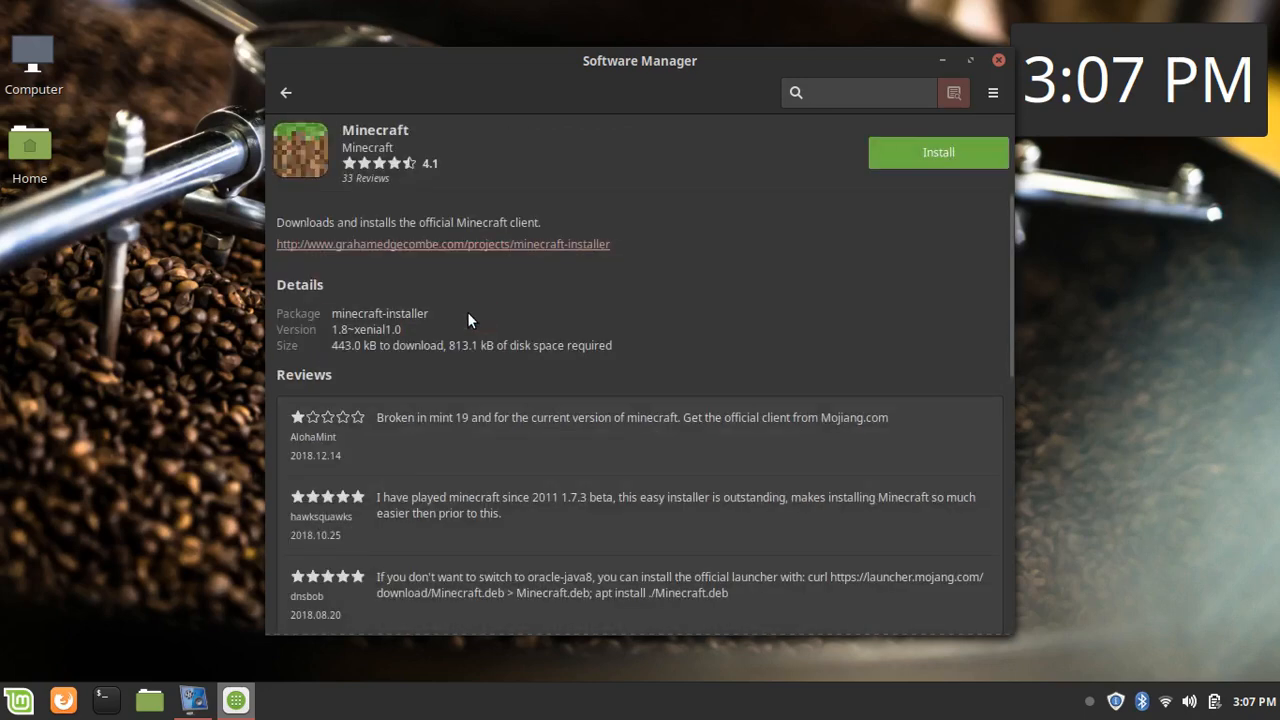
scroll(437, 248, down, 5)
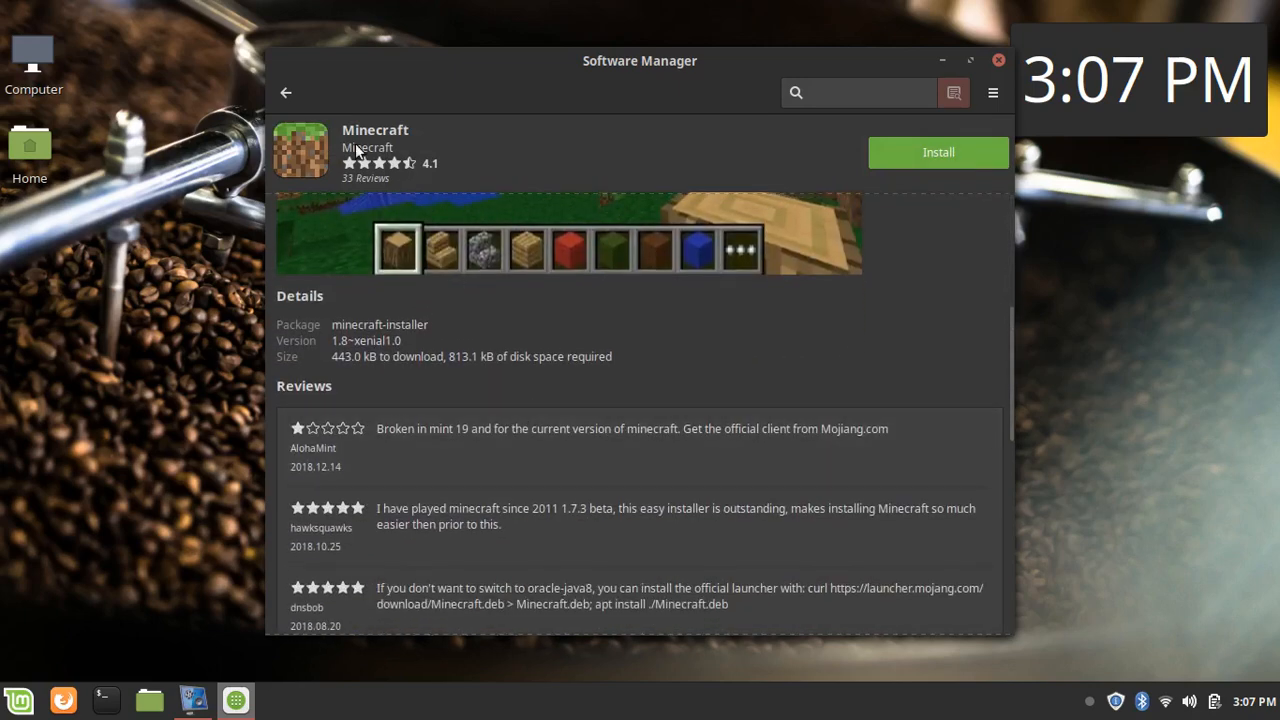
click(281, 95)
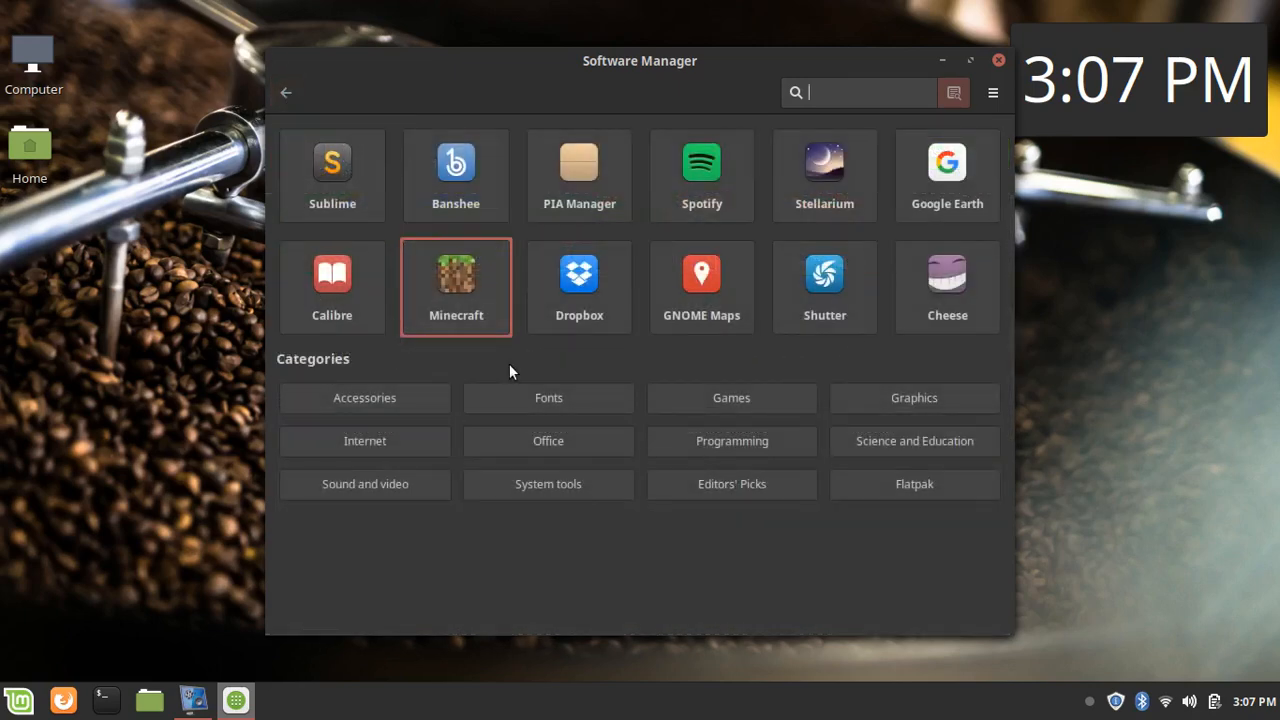
Open VLC from the Graphics category, examine its description and reviews, and return to the category list
click(855, 396)
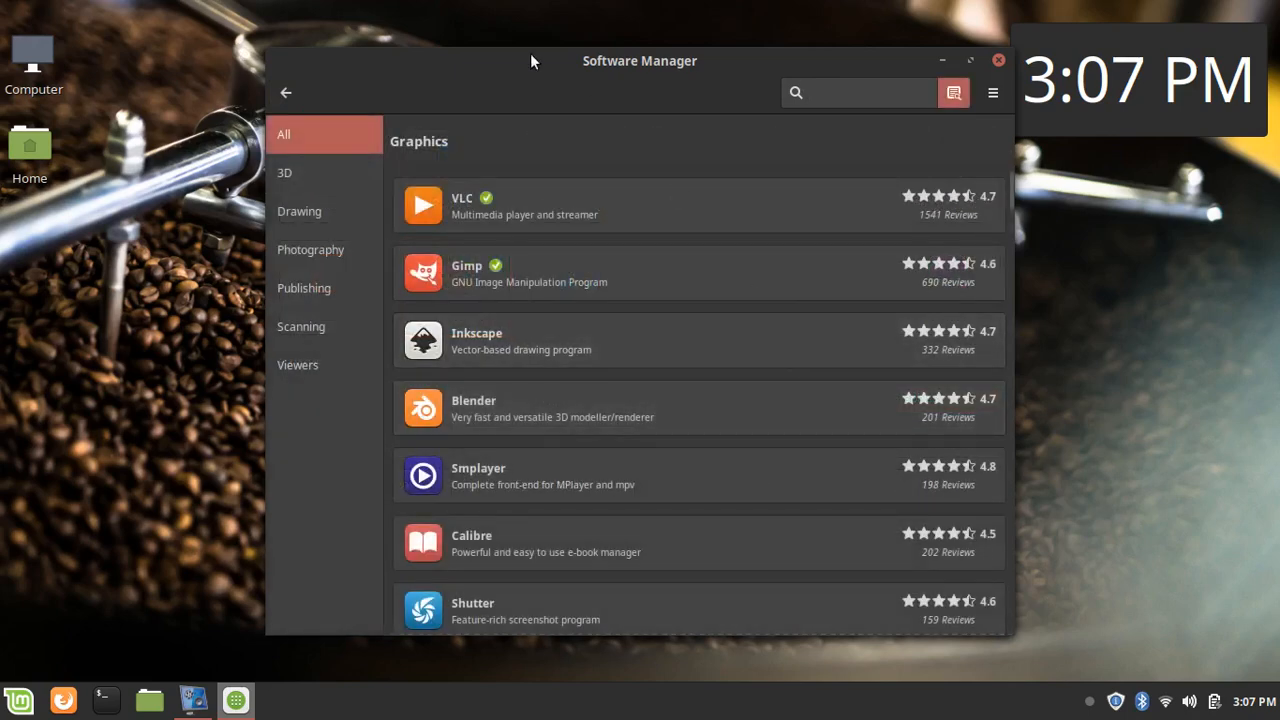
click(566, 198)
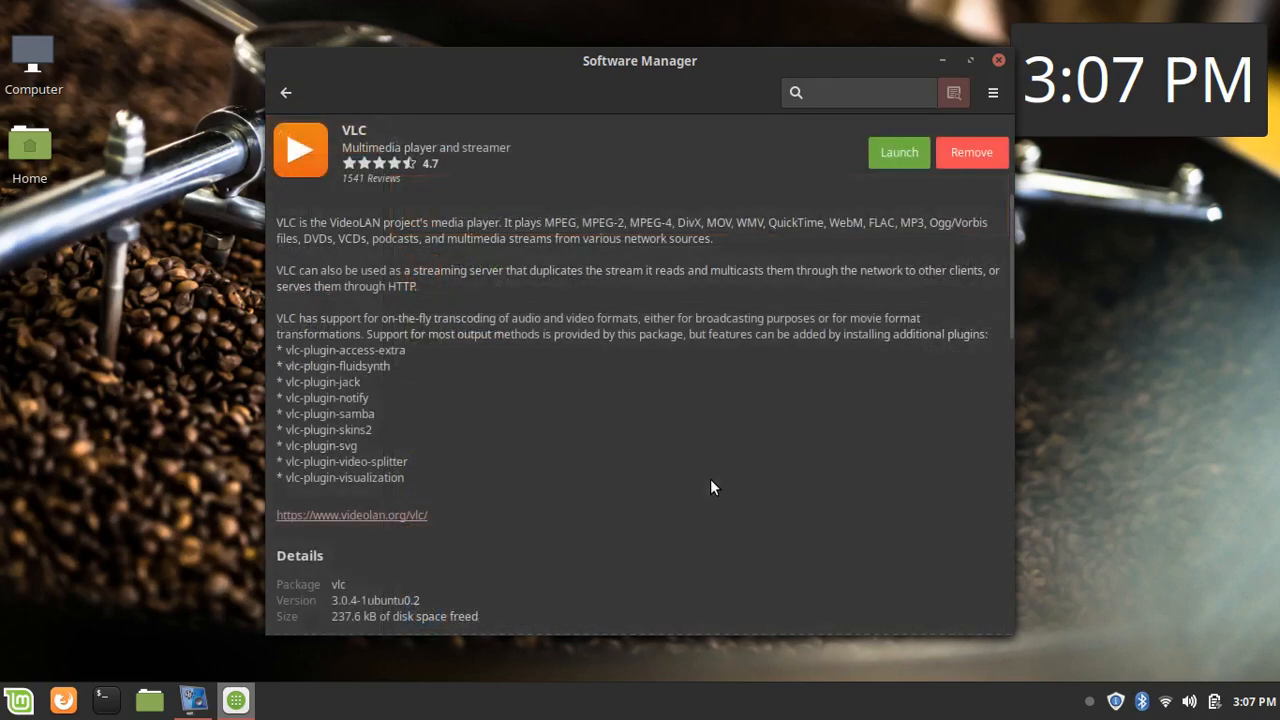
scroll(710, 479, down, 10)
scroll(710, 478, down, 5)
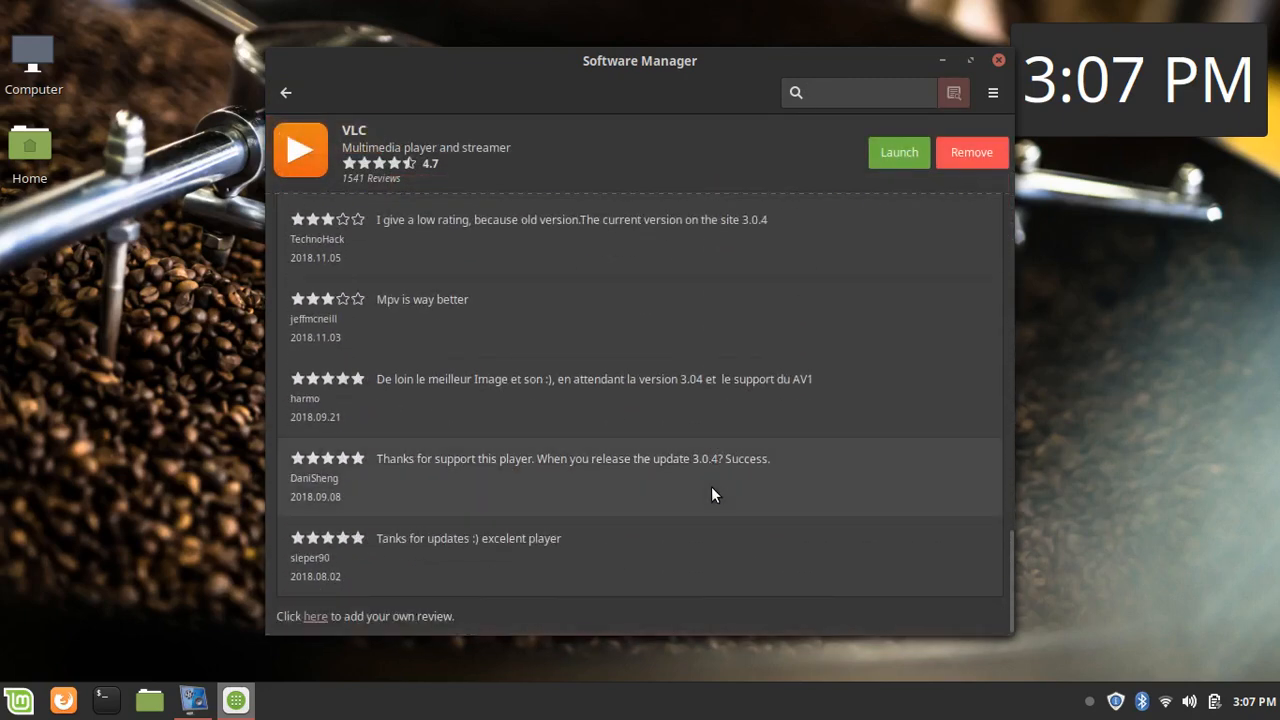
scroll(711, 486, up, 10)
scroll(711, 486, down, 3)
scroll(709, 488, up, 10)
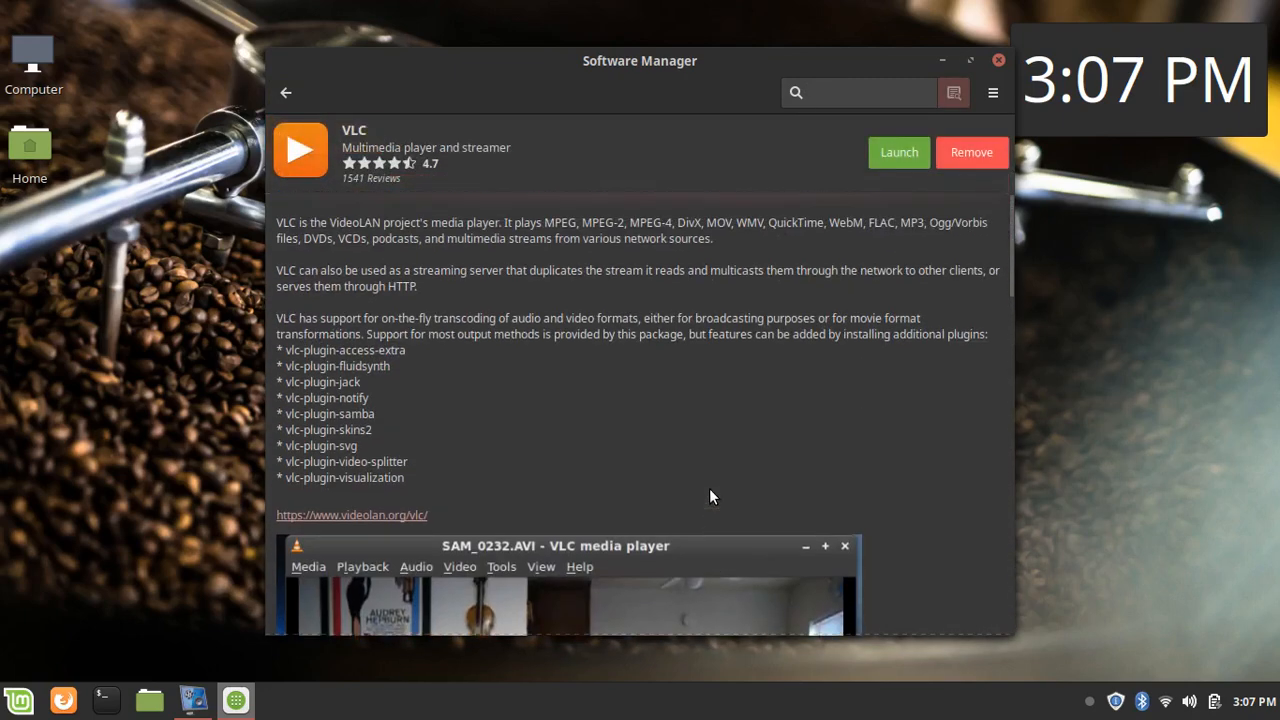
click(285, 92)
Look further through the applications in the Graphics category and return to the software overview
scroll(487, 303, down, 10)
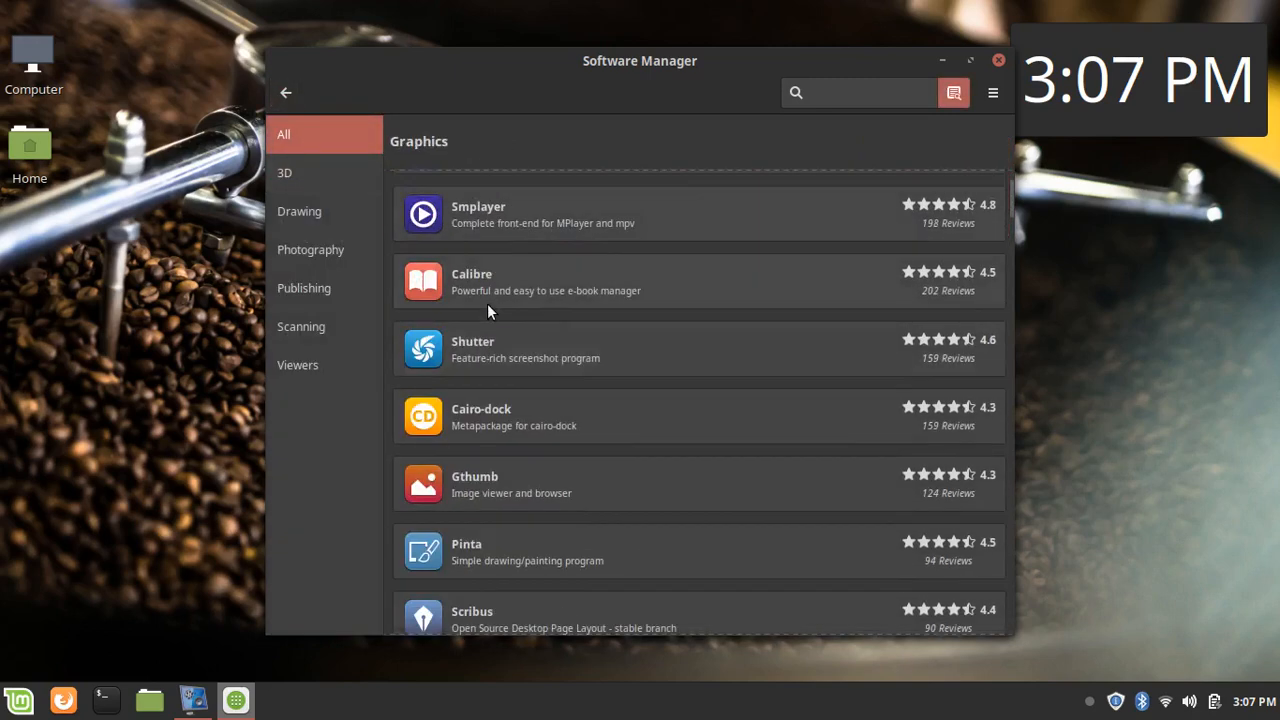
scroll(486, 297, down, 18)
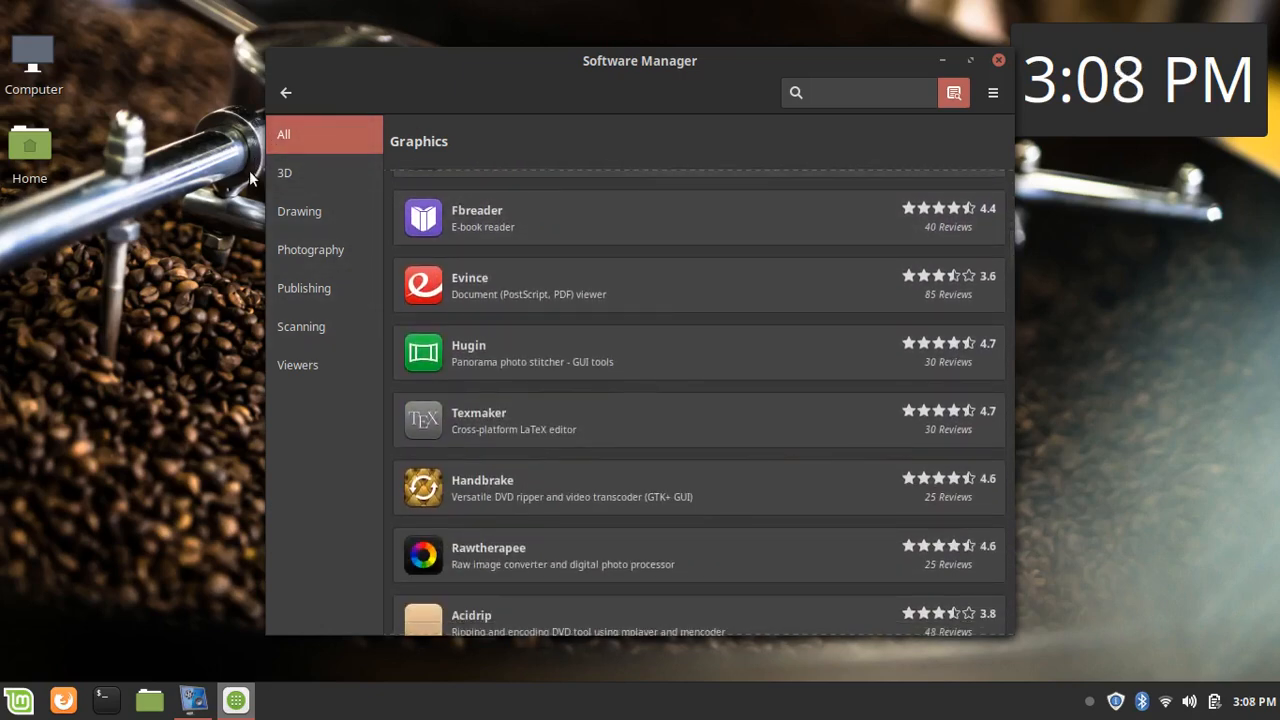
click(285, 94)
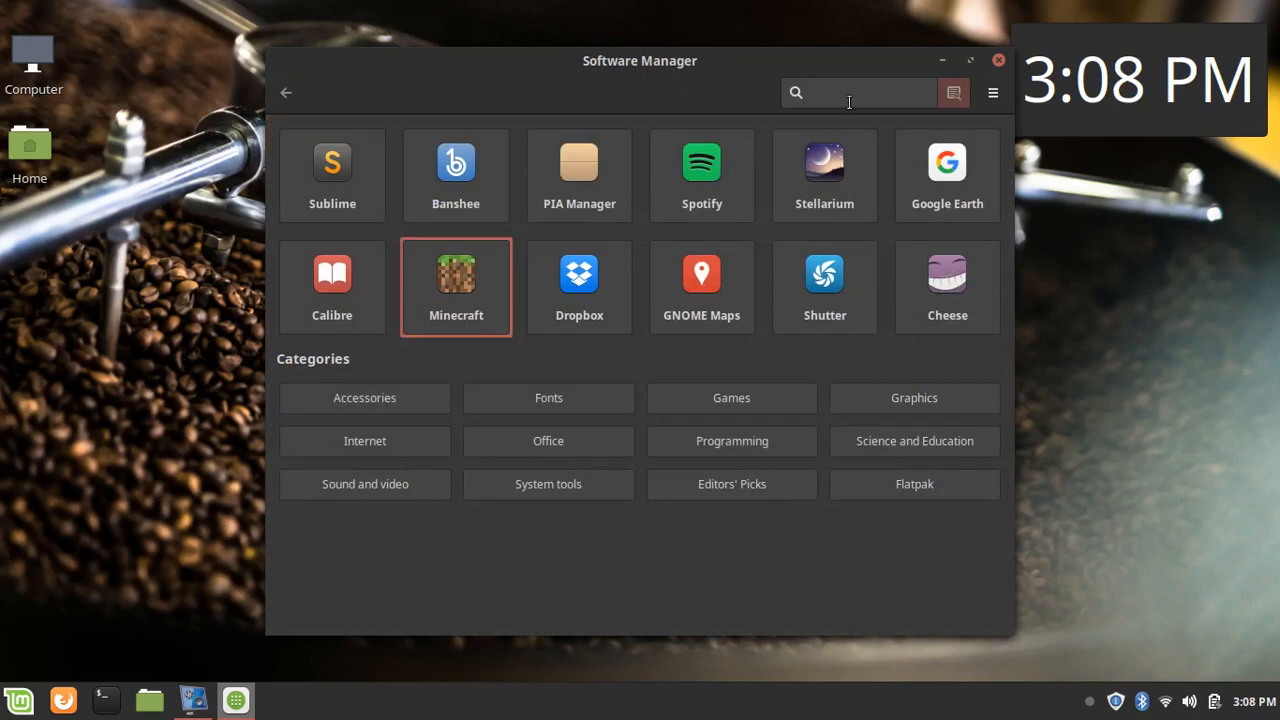
Search the available software for "kdenlive", open the Flathub version, and return to the results
text(kdenlive)
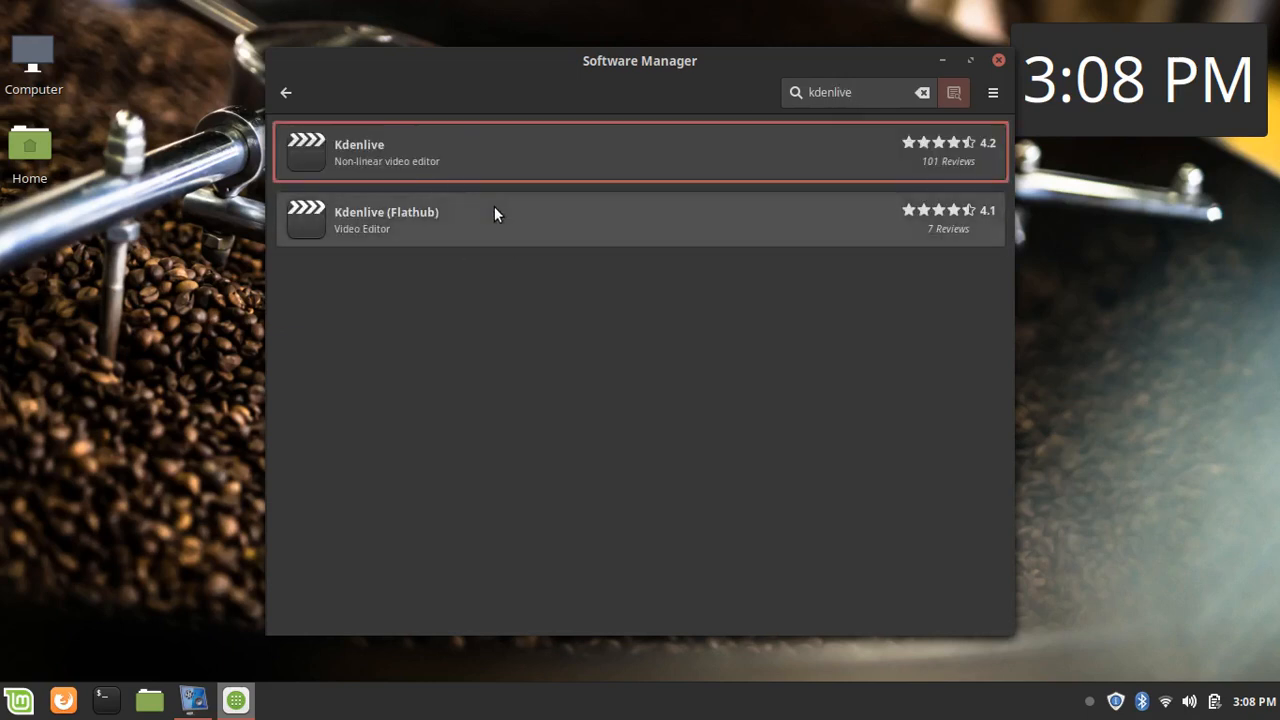
click(671, 216)
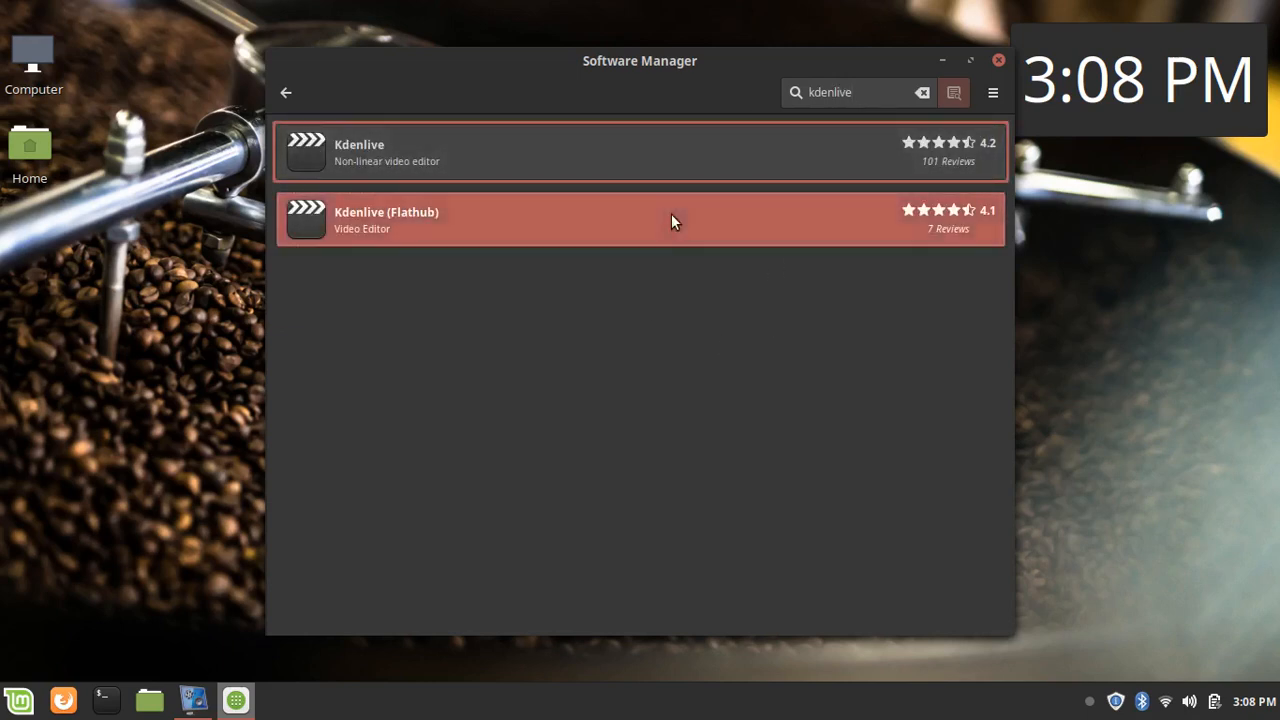
click(283, 94)
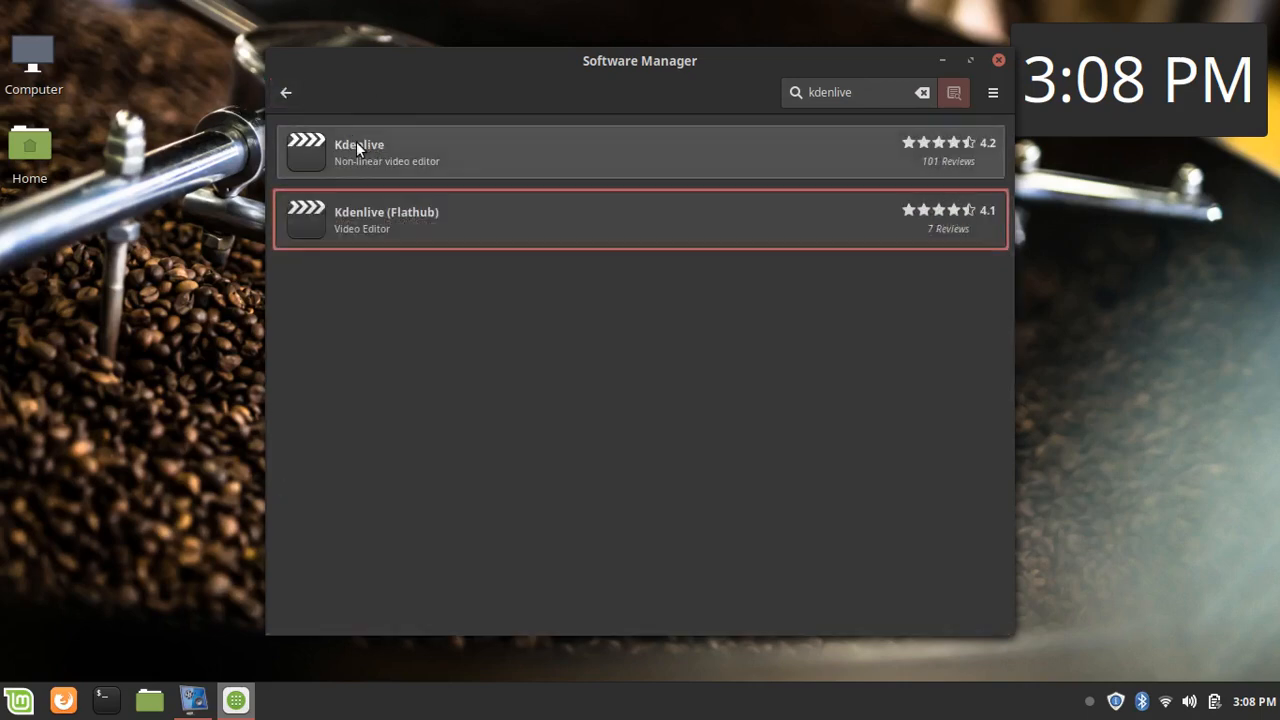
View the non-Flathub Kdenlive package's description, size and reviews, and return to the search results
click(356, 141)
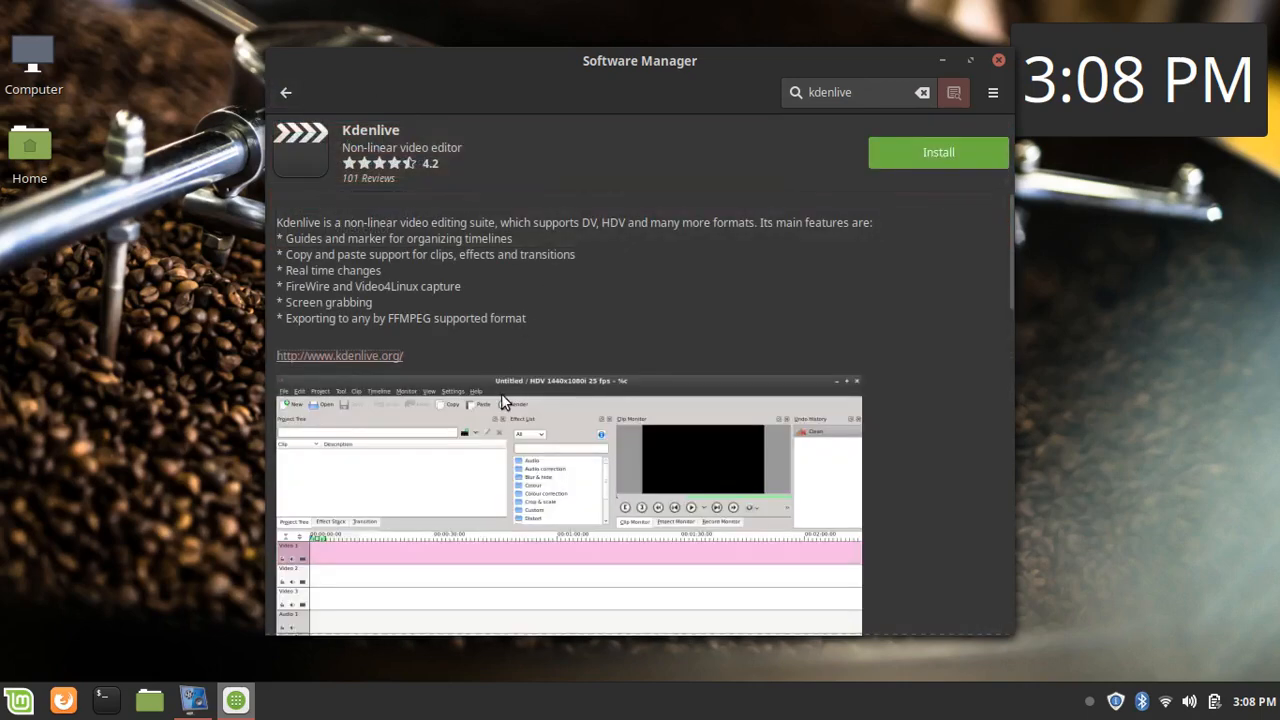
scroll(499, 394, down, 15)
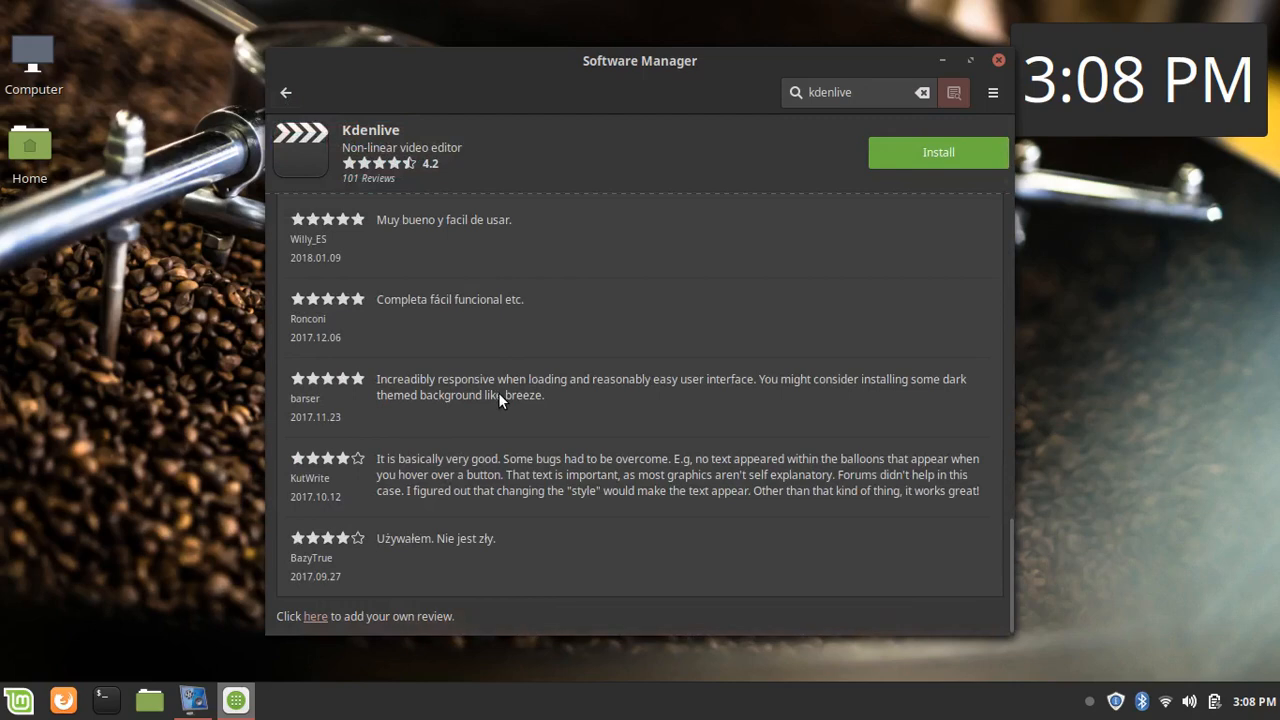
scroll(499, 396, up, 8)
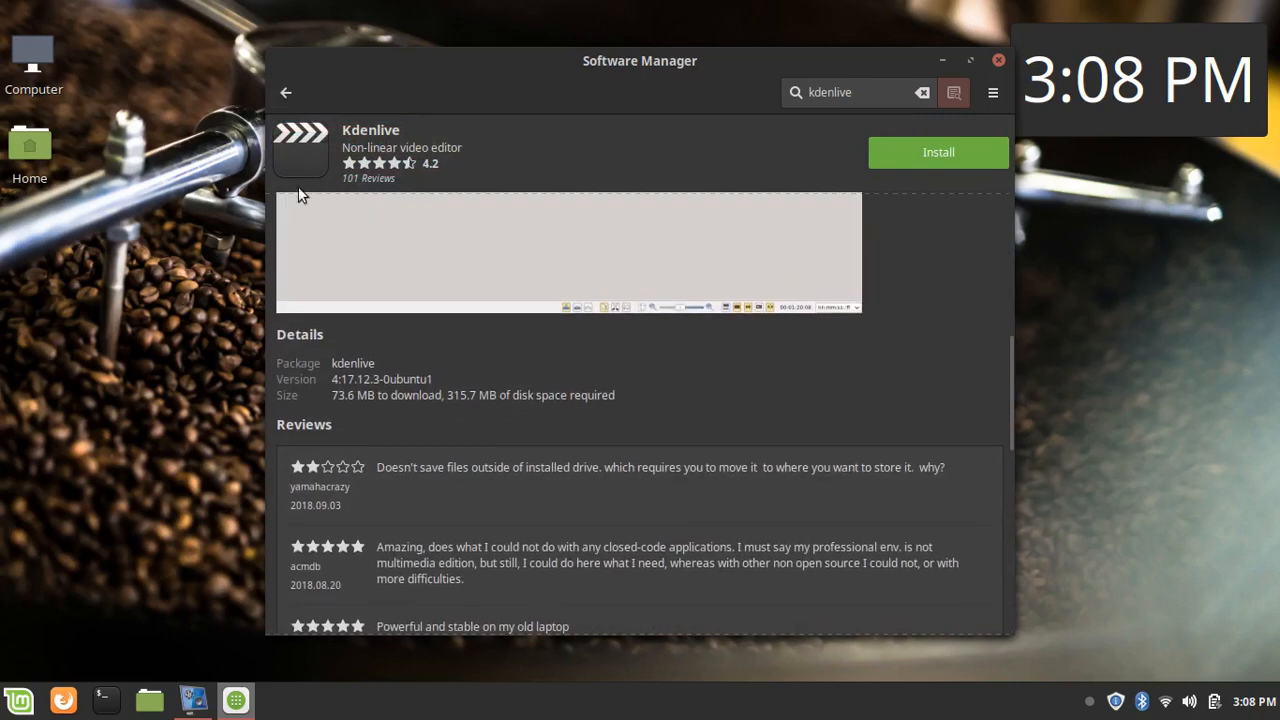
click(286, 92)
mouse_move(421, 58)
mouse_down()
mouse_move(401, 79)
mouse_move(405, 67)
mouse_up()
click(540, 150)
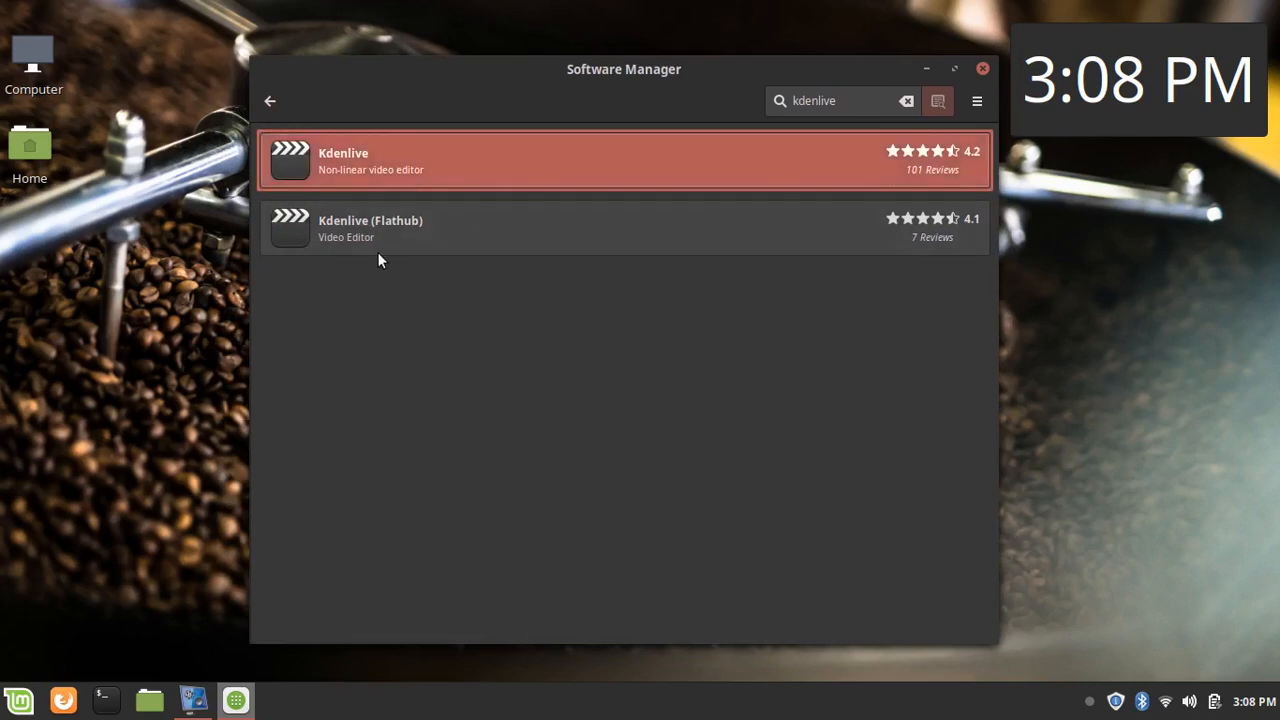
Reopen the non-Flathub Kdenlive package, check its version and size details, and return to the search results
click(268, 101)
click(384, 179)
scroll(464, 312, down, 4)
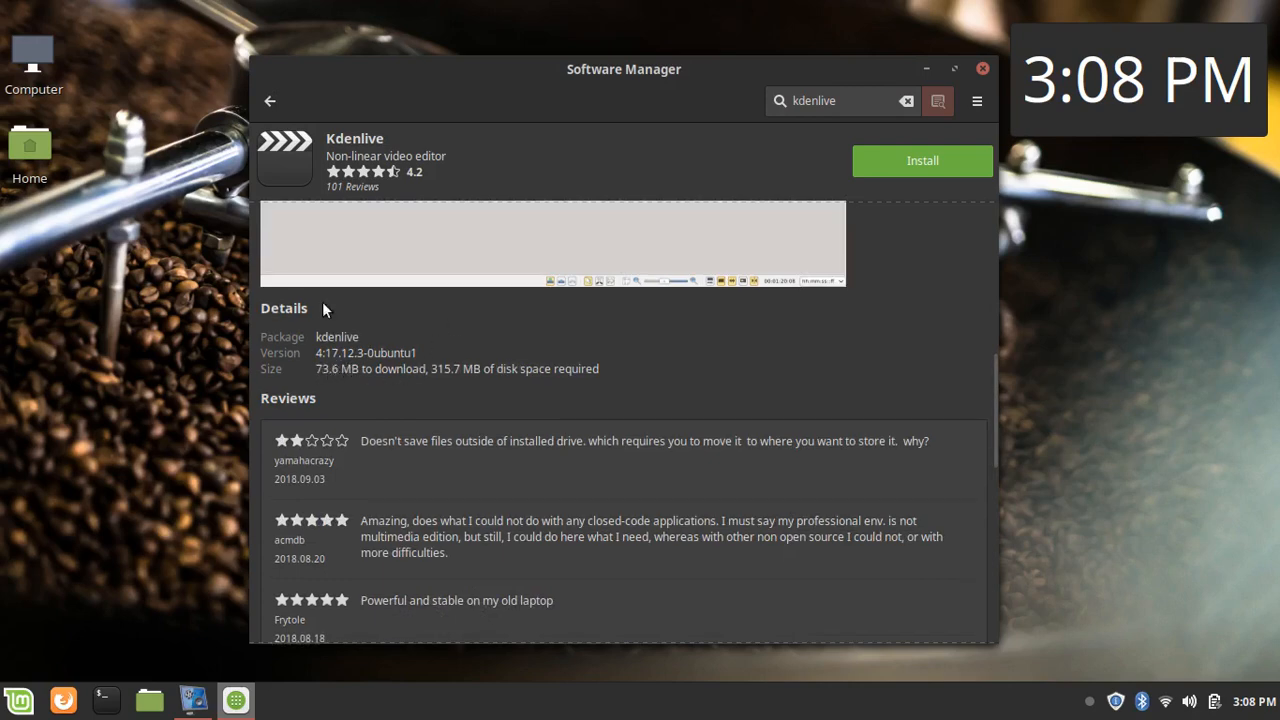
click(259, 100)
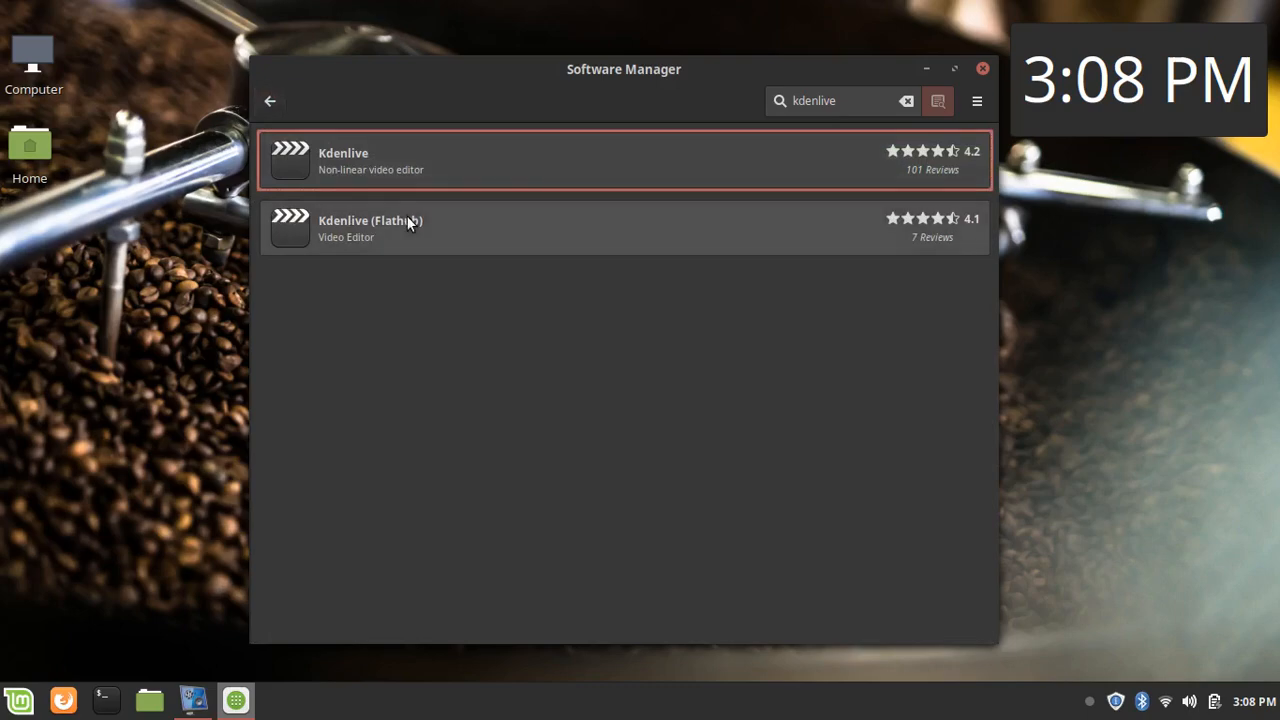
Open the Flathub version of Kdenlive, examine its description, Flatpak version and size details and reviews, and return to the results
click(408, 222)
scroll(340, 292, down, 5)
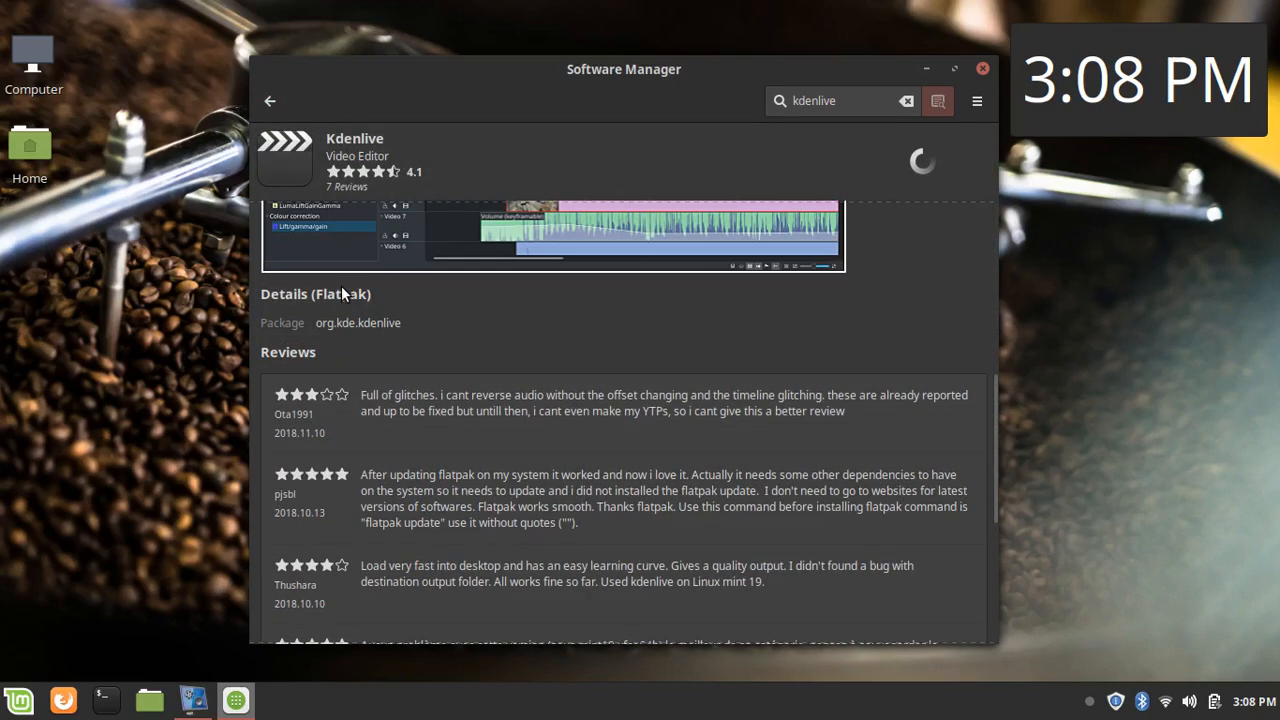
scroll(350, 462, down, 4)
scroll(350, 462, up, 8)
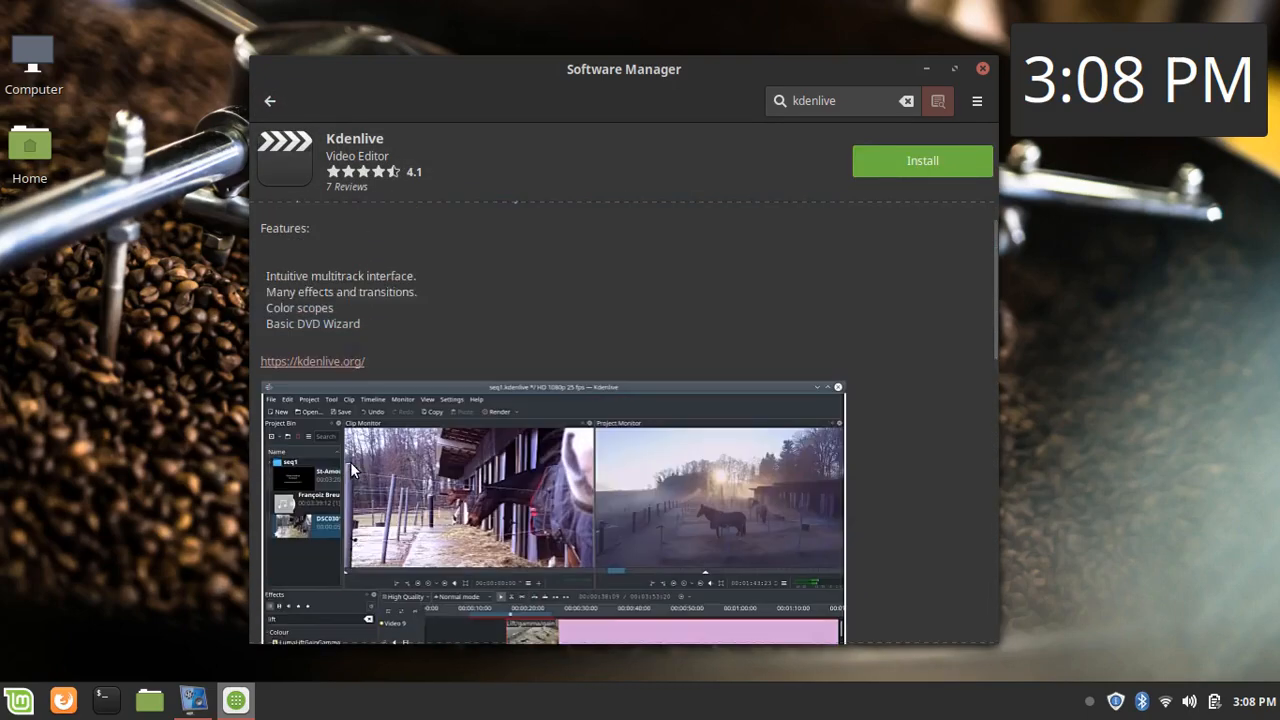
scroll(350, 462, up, 1)
scroll(350, 462, down, 6)
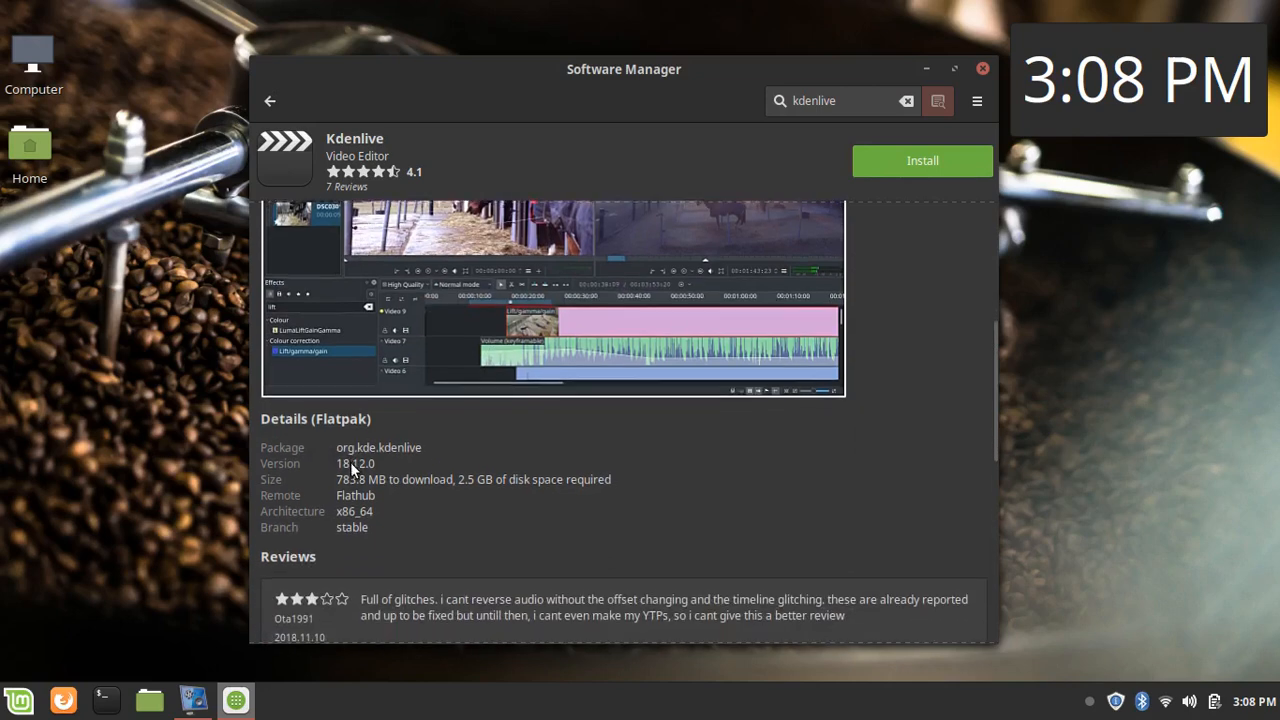
scroll(350, 486, up, 1)
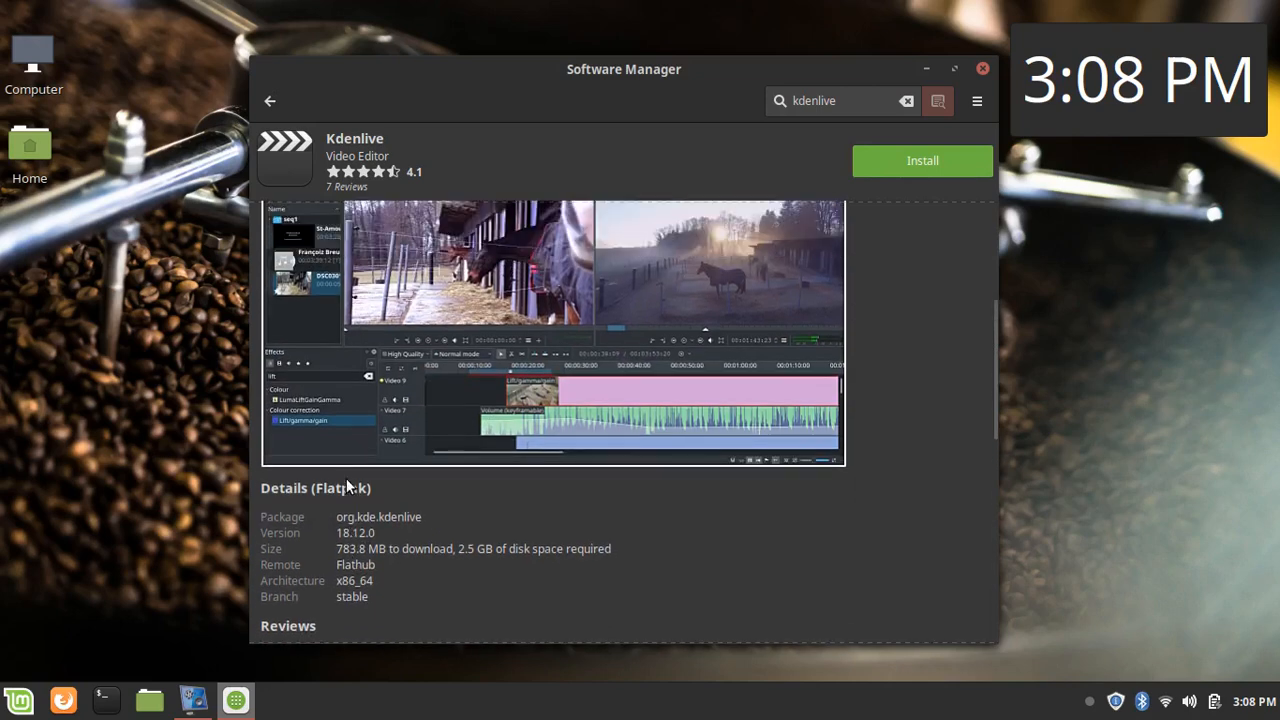
scroll(377, 402, down, 3)
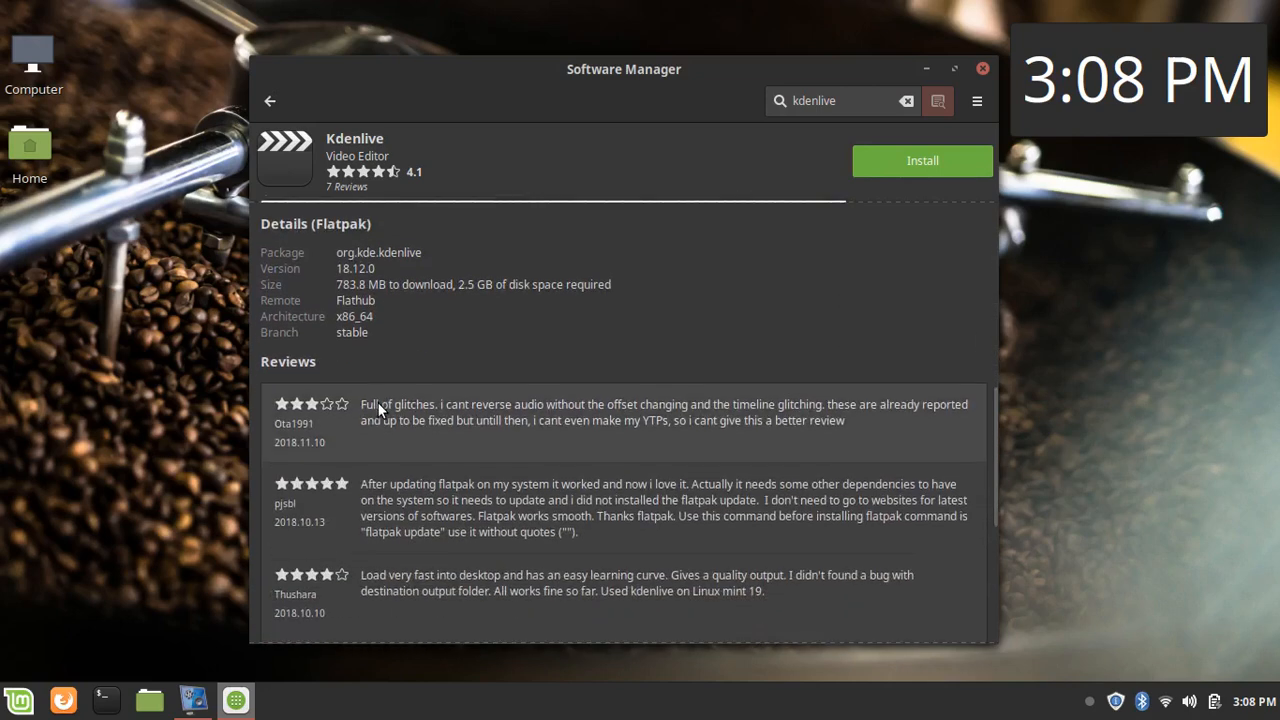
scroll(377, 402, up, 5)
scroll(368, 384, up, 3)
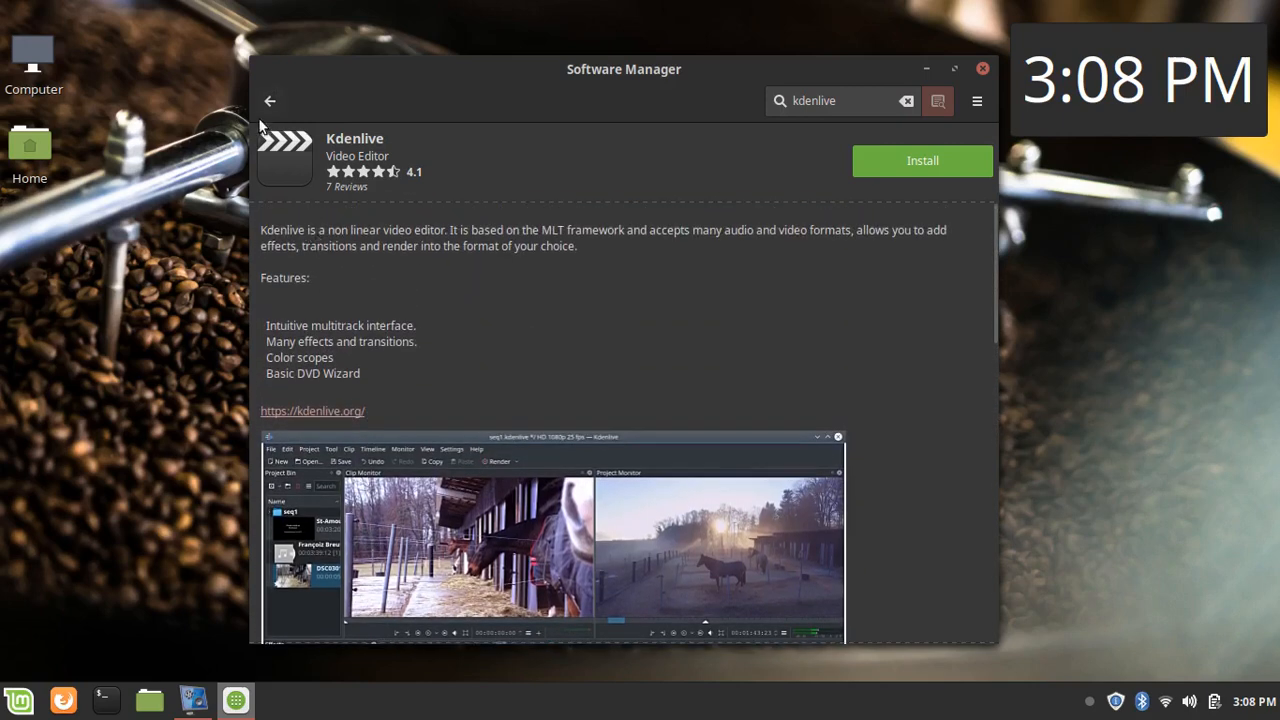
click(269, 100)
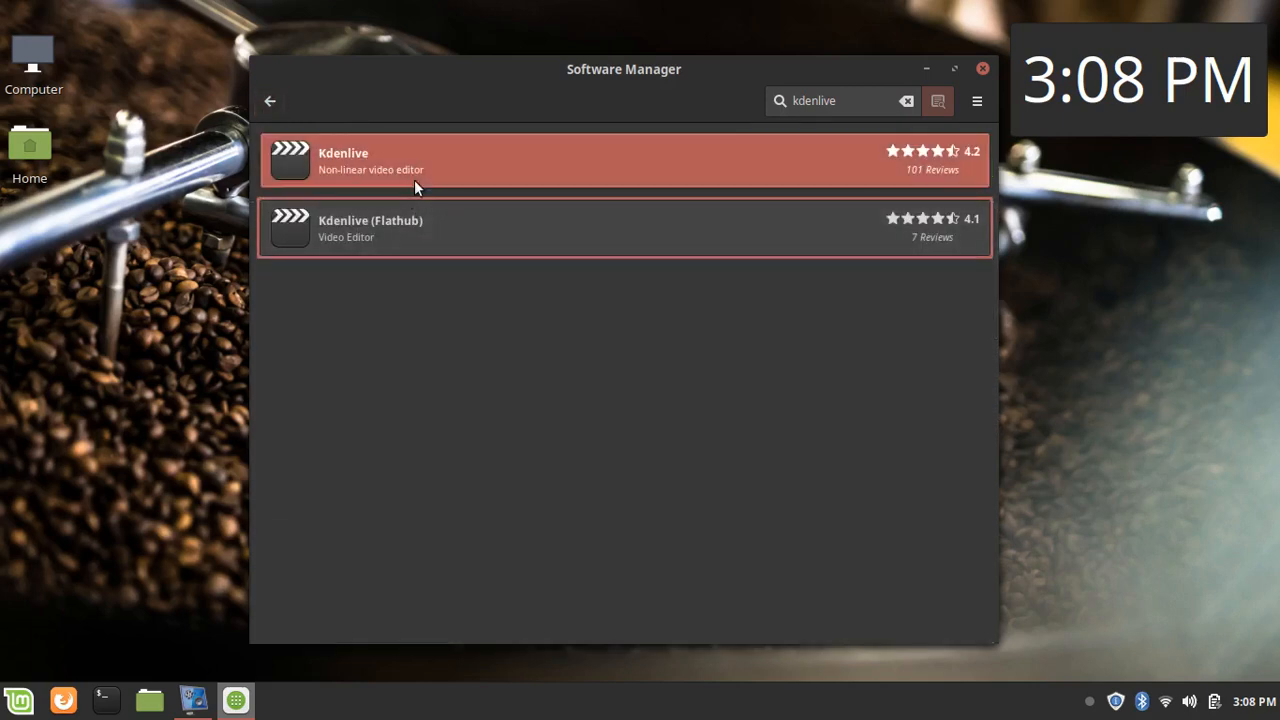
Compare the non-Flathub Kdenlive description page with that of the Flathub version
click(414, 180)
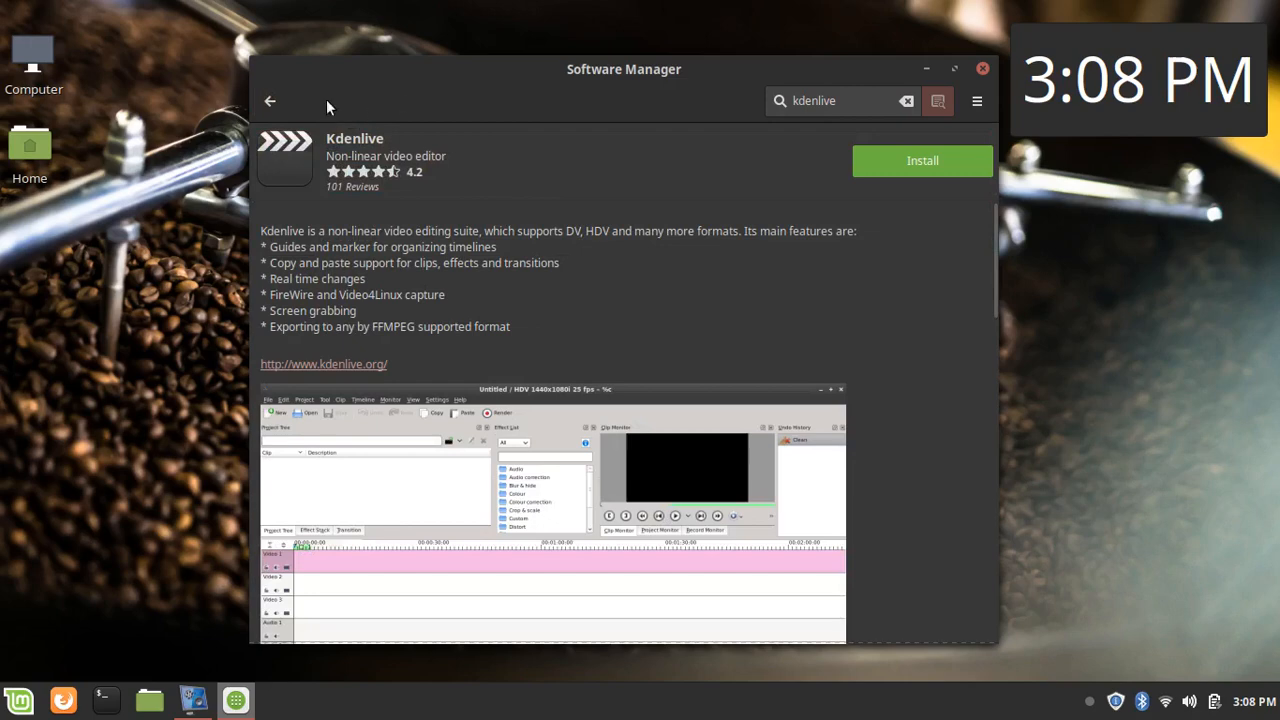
click(269, 102)
click(449, 241)
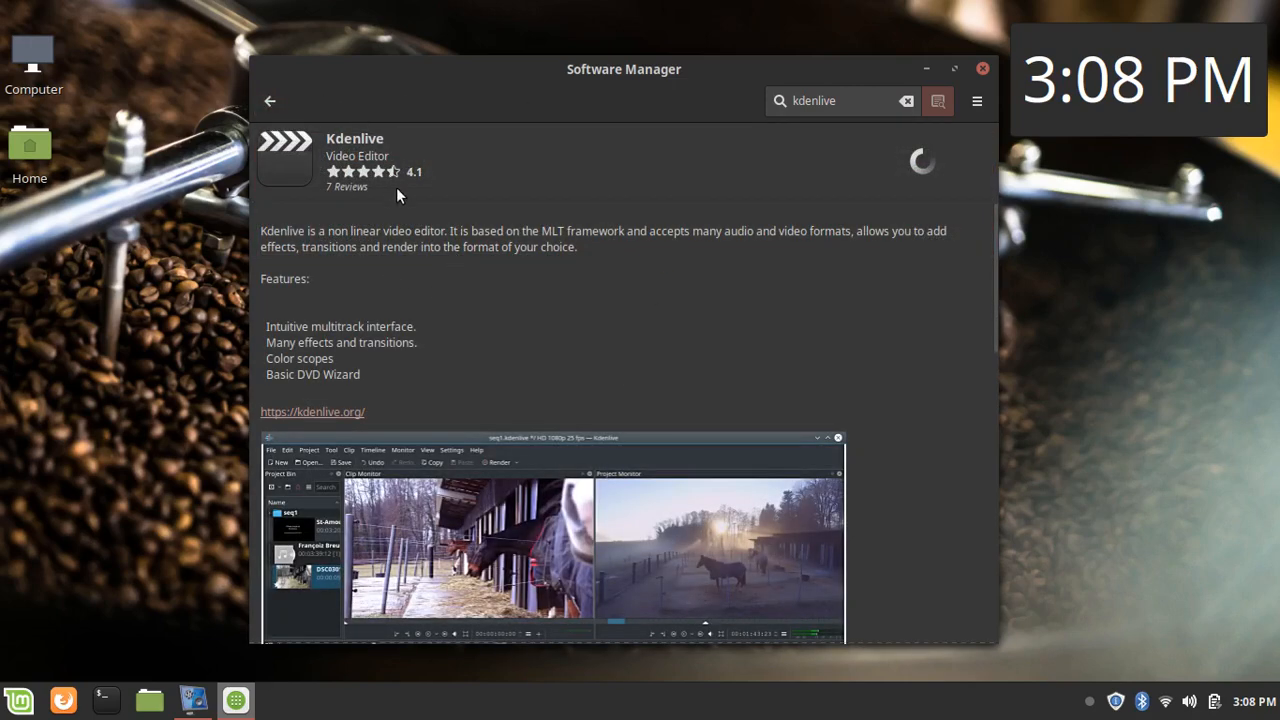
Close the Software Manager and shift the clock desklet slightly inward, away from the edge of the desktop
click(984, 69)
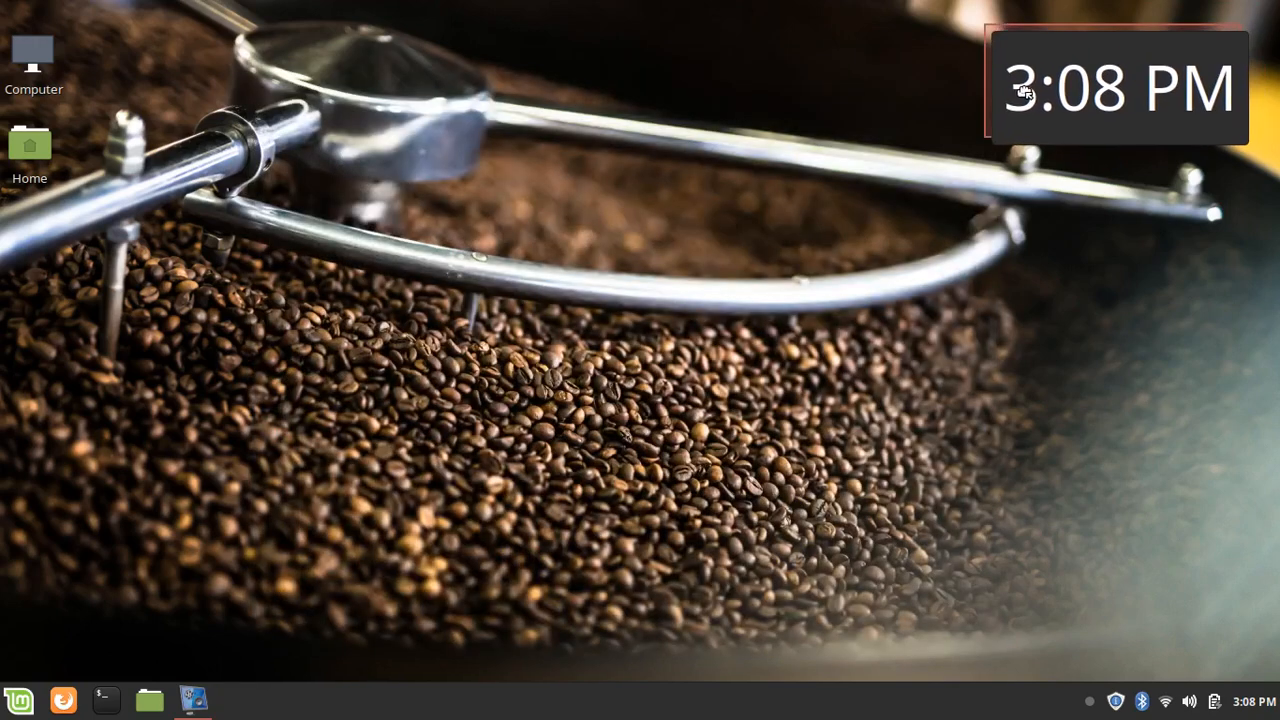
mouse_move(1040, 82)
mouse_down()
mouse_move(1016, 130)
mouse_move(1018, 54)
mouse_move(1039, 103)
mouse_move(1040, 78)
mouse_move(1022, 86)
mouse_up()
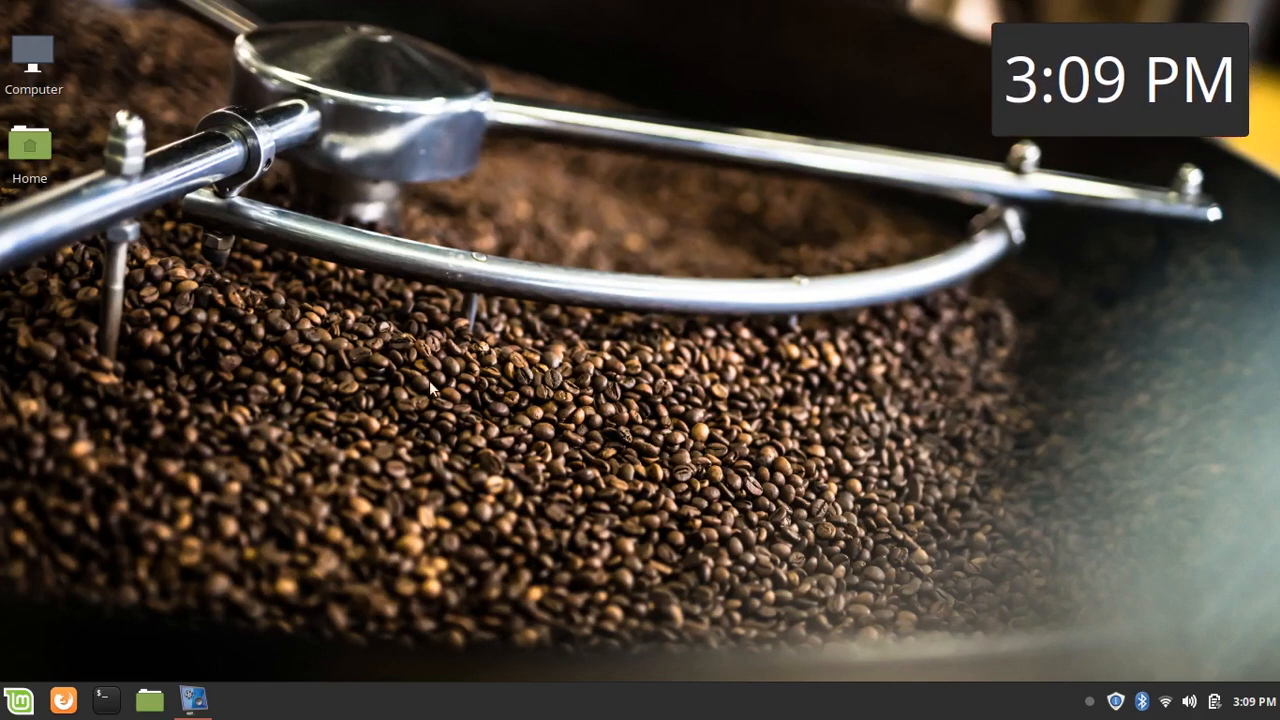
Bring up the vokoscreen window and try to move the Computer and Home icons further inward on the desktop
click(193, 700)
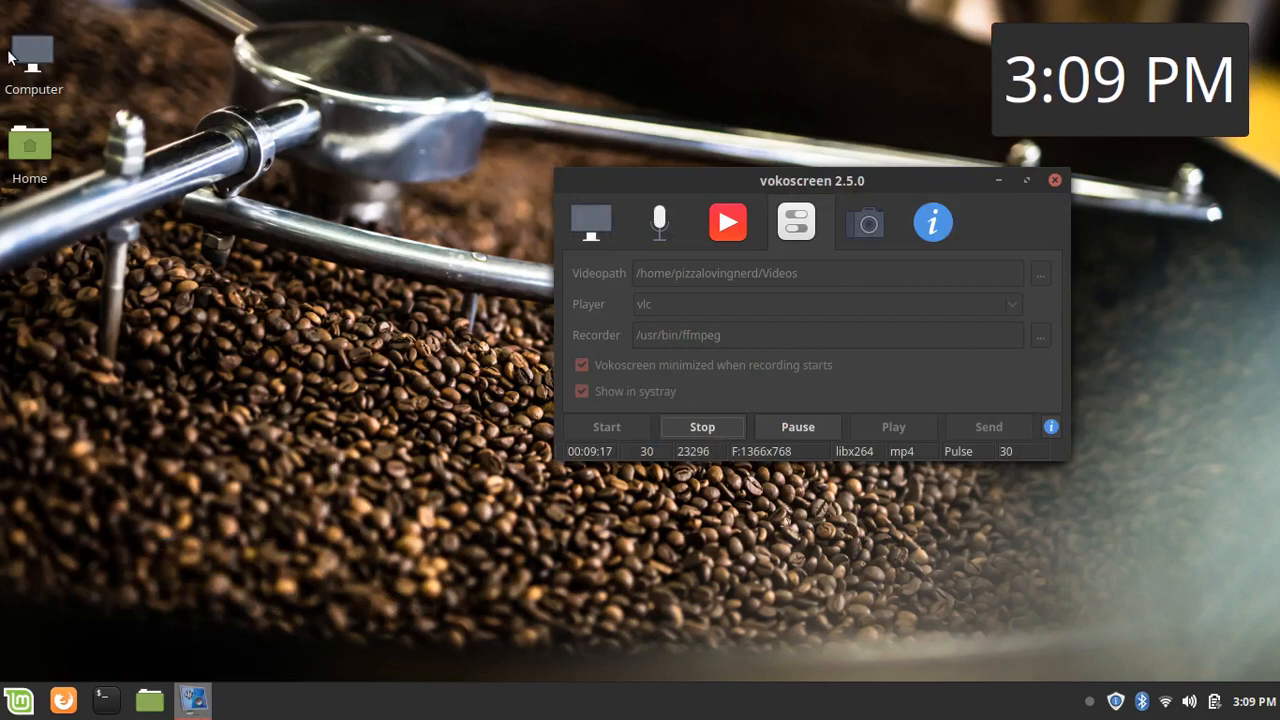
drag(22, 58, 76, 74)
drag(26, 164, 90, 182)
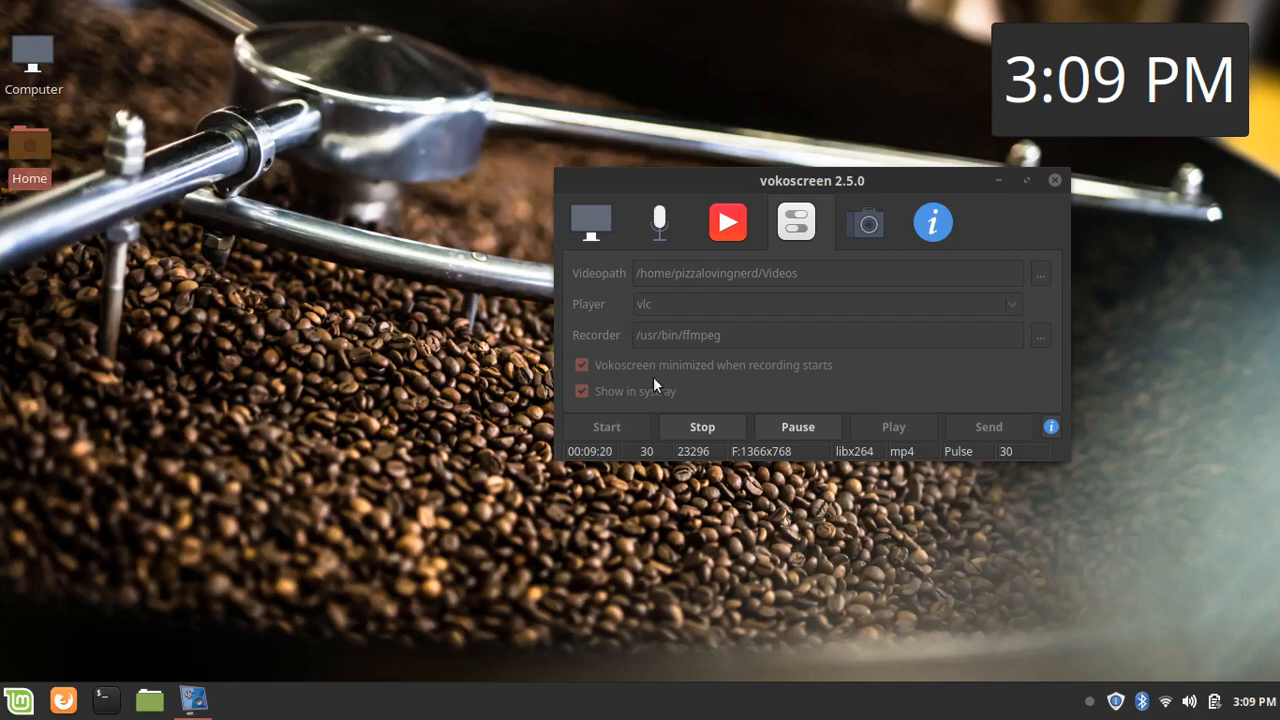